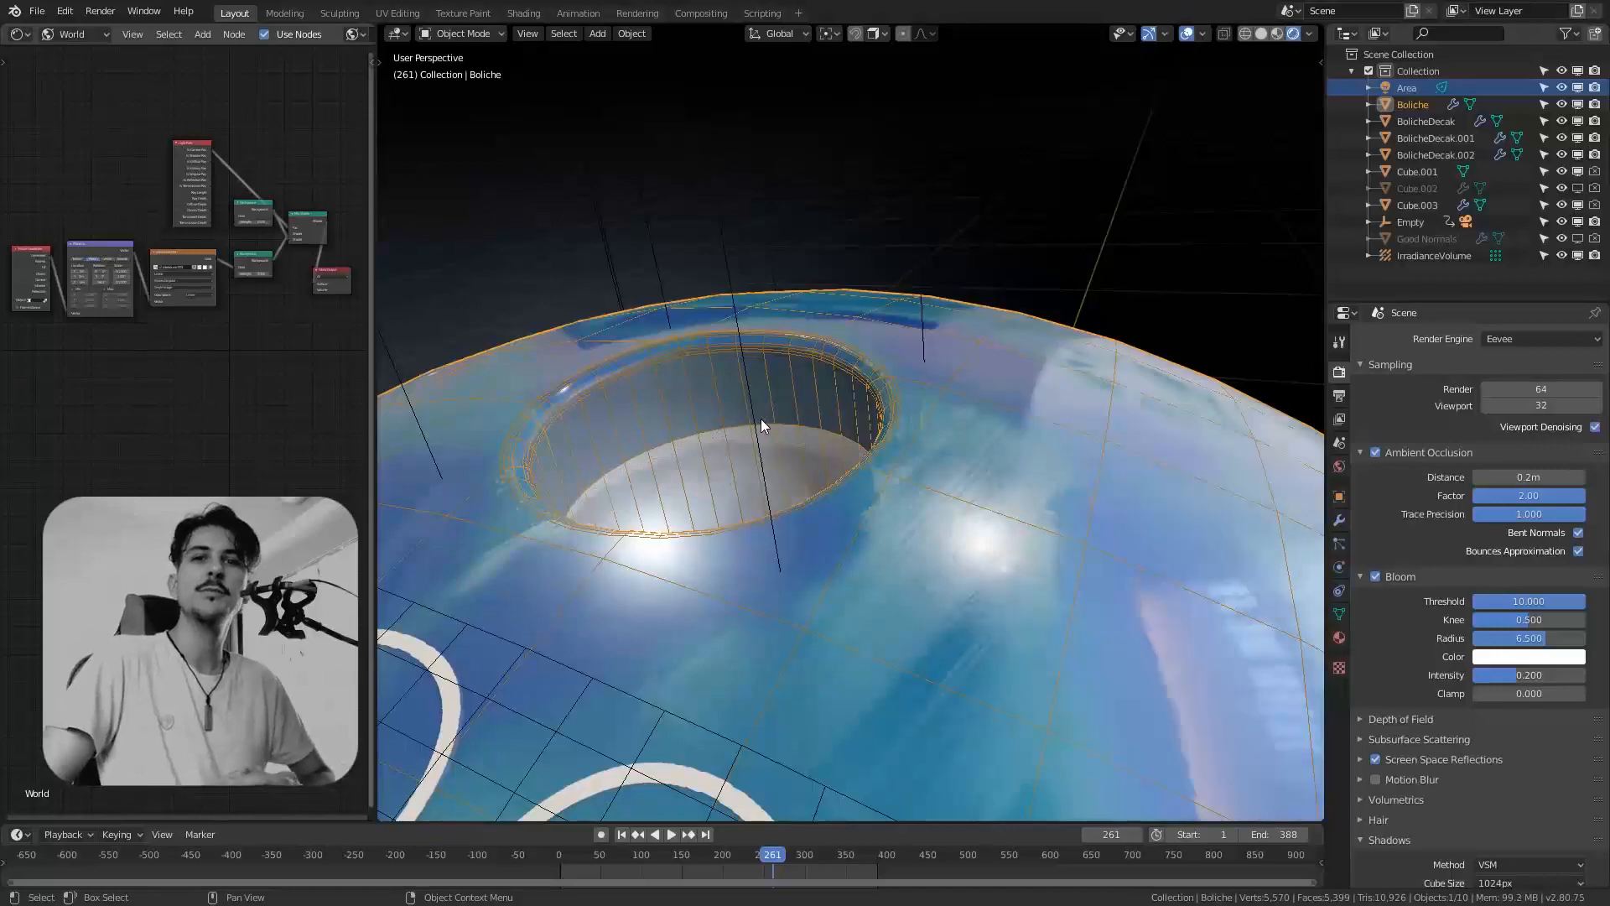
Inspect the finished bowling ball's finger holes, lettering and surface from several angles
left_click(753, 420)
middle_click_drag(753, 420, 826, 458)
key("g")
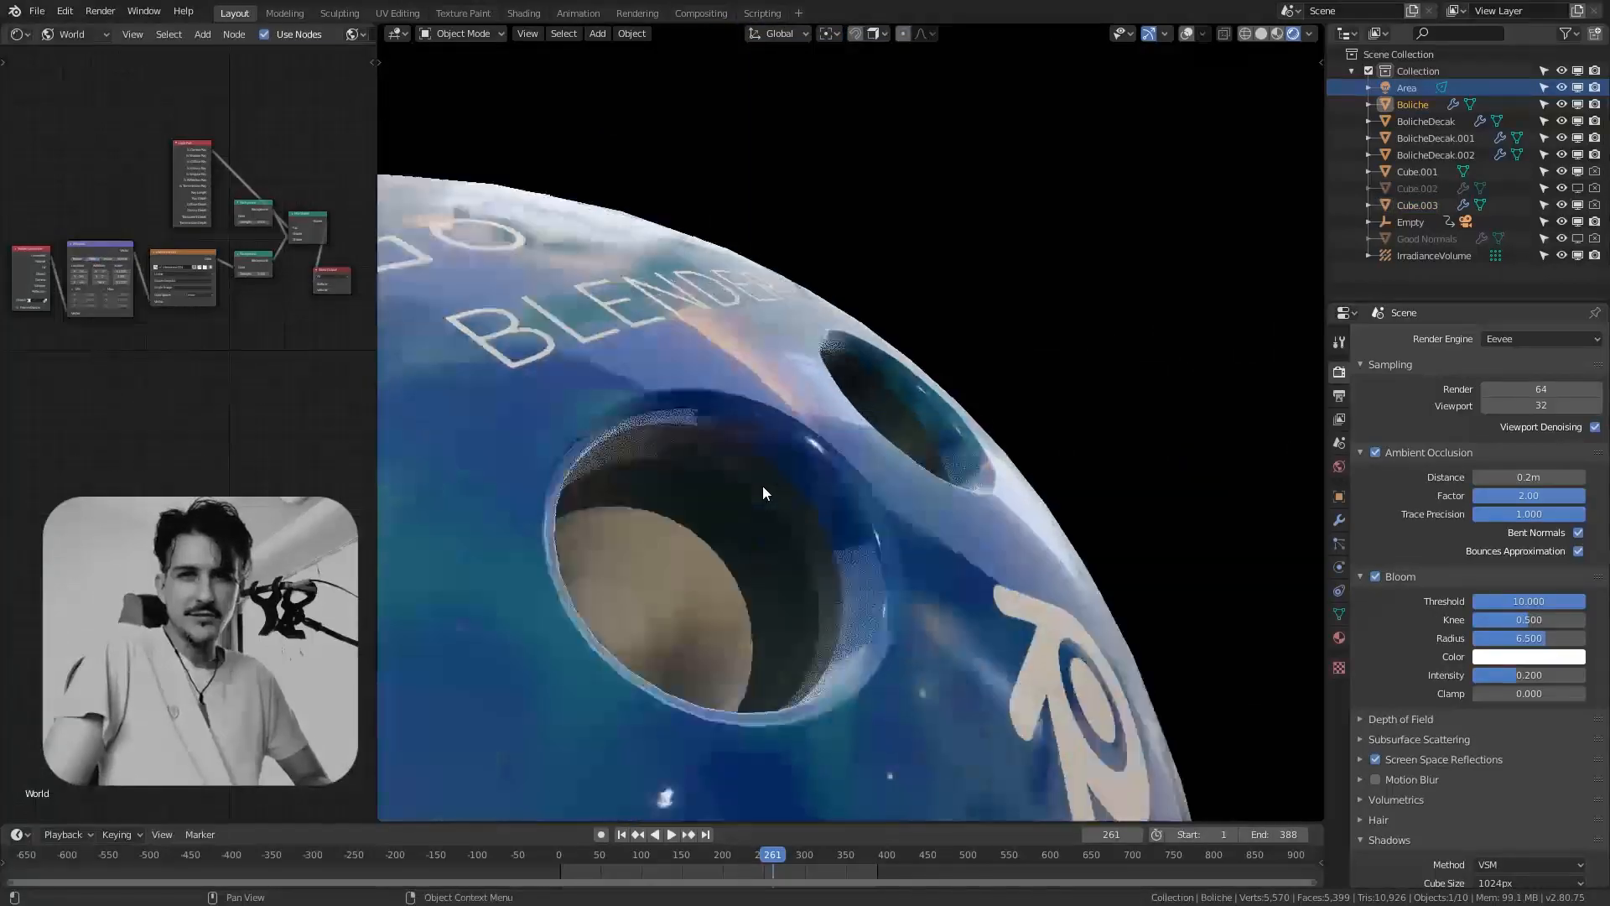
scroll(762, 486, "up", 6)
middle_click_drag(782, 465, 445, 515)
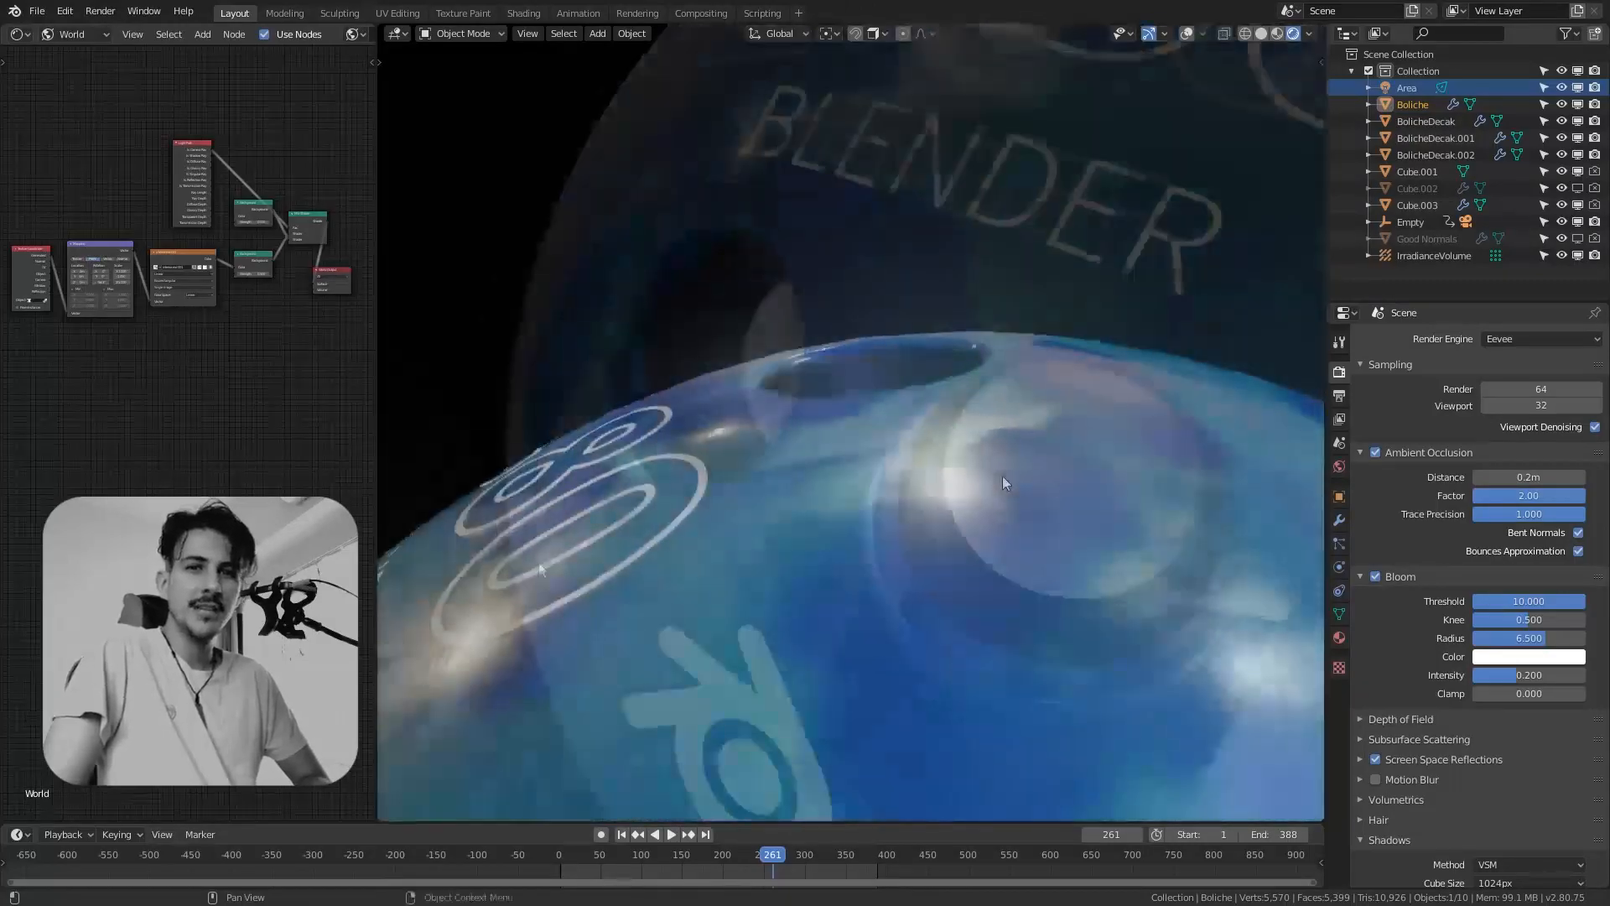
mouse_move(1006, 484)
middle_mouse_down()
mouse_move(963, 416)
mouse_move(774, 528)
mouse_move(612, 510)
mouse_move(536, 477)
mouse_move(806, 497)
mouse_move(1024, 478)
middle_mouse_up()
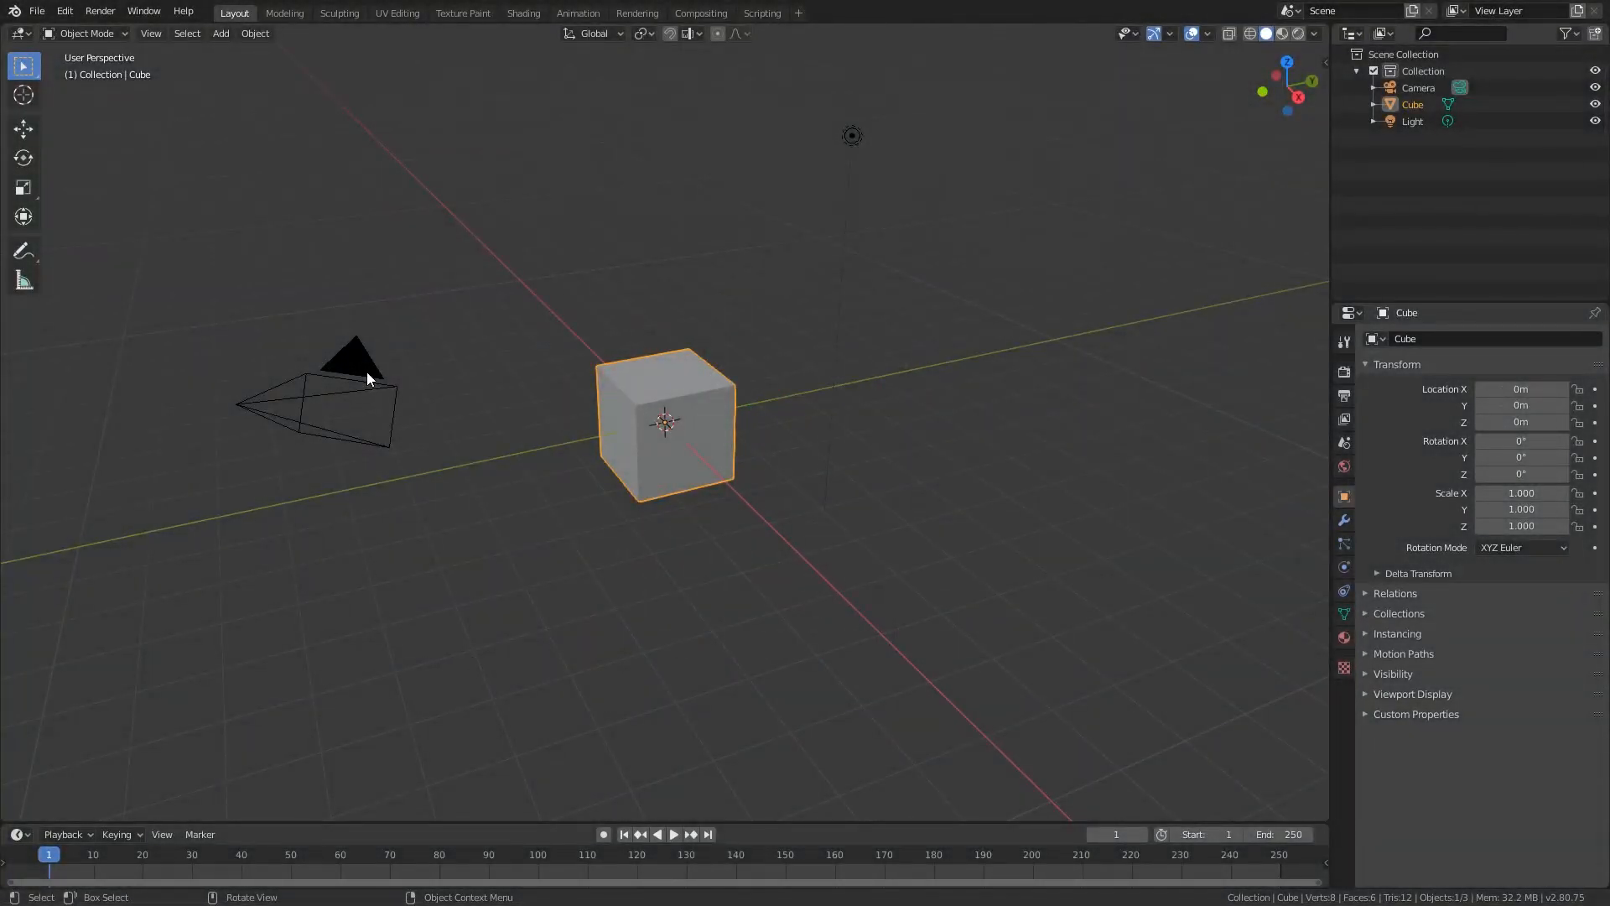
Delete the default camera and light from the scene
left_click(367, 379)
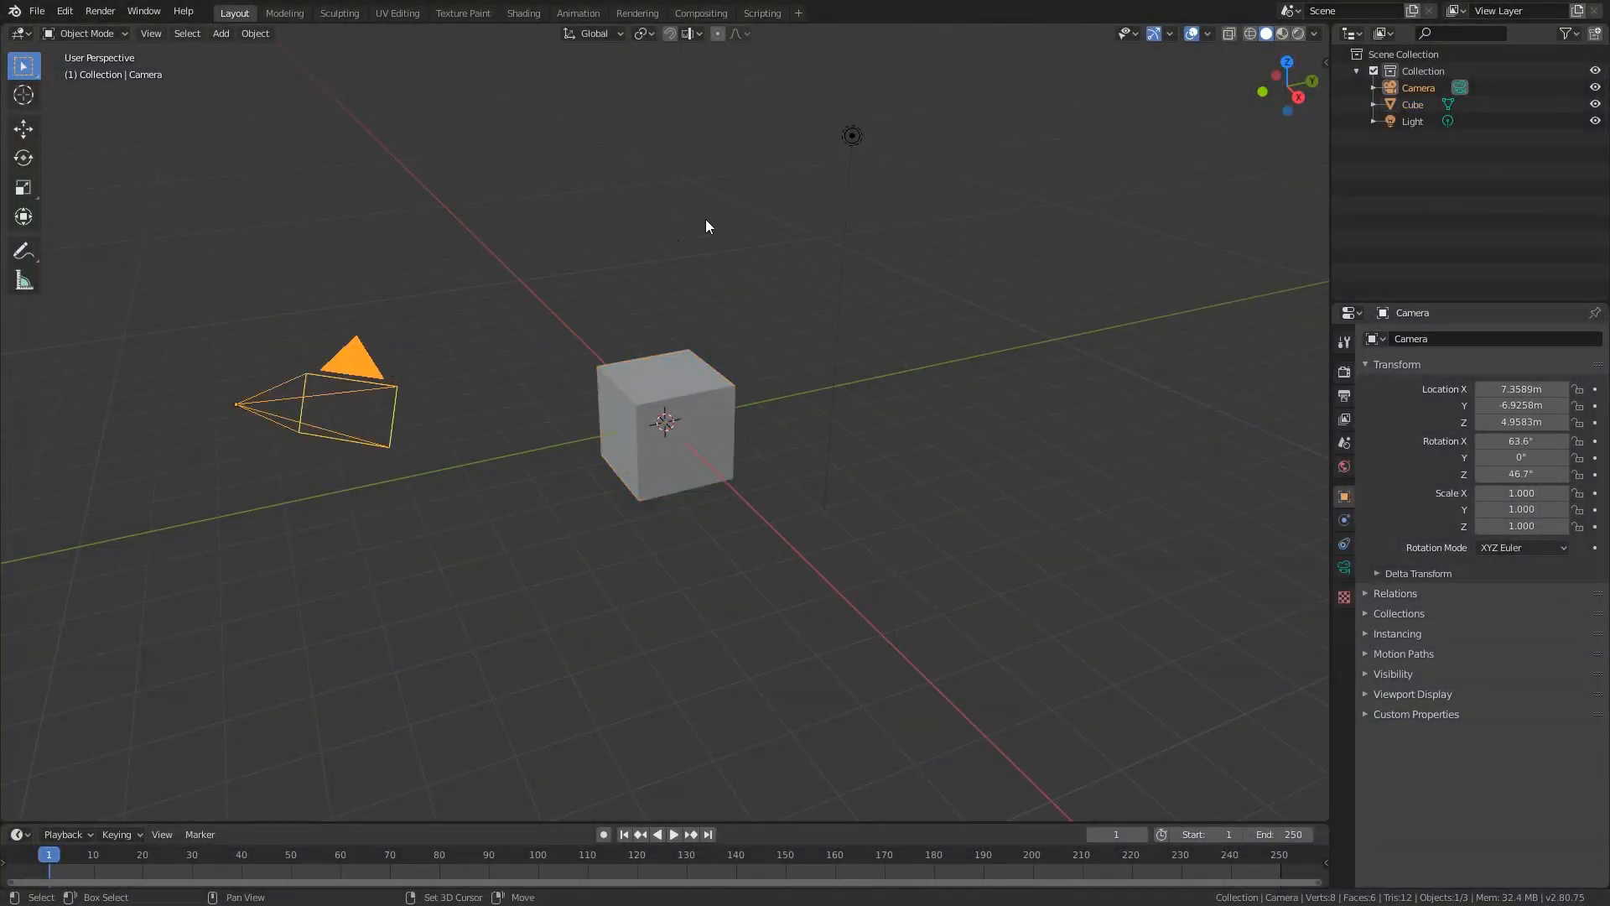
left_click(853, 135, "shift")
key("x")
left_click(602, 429)
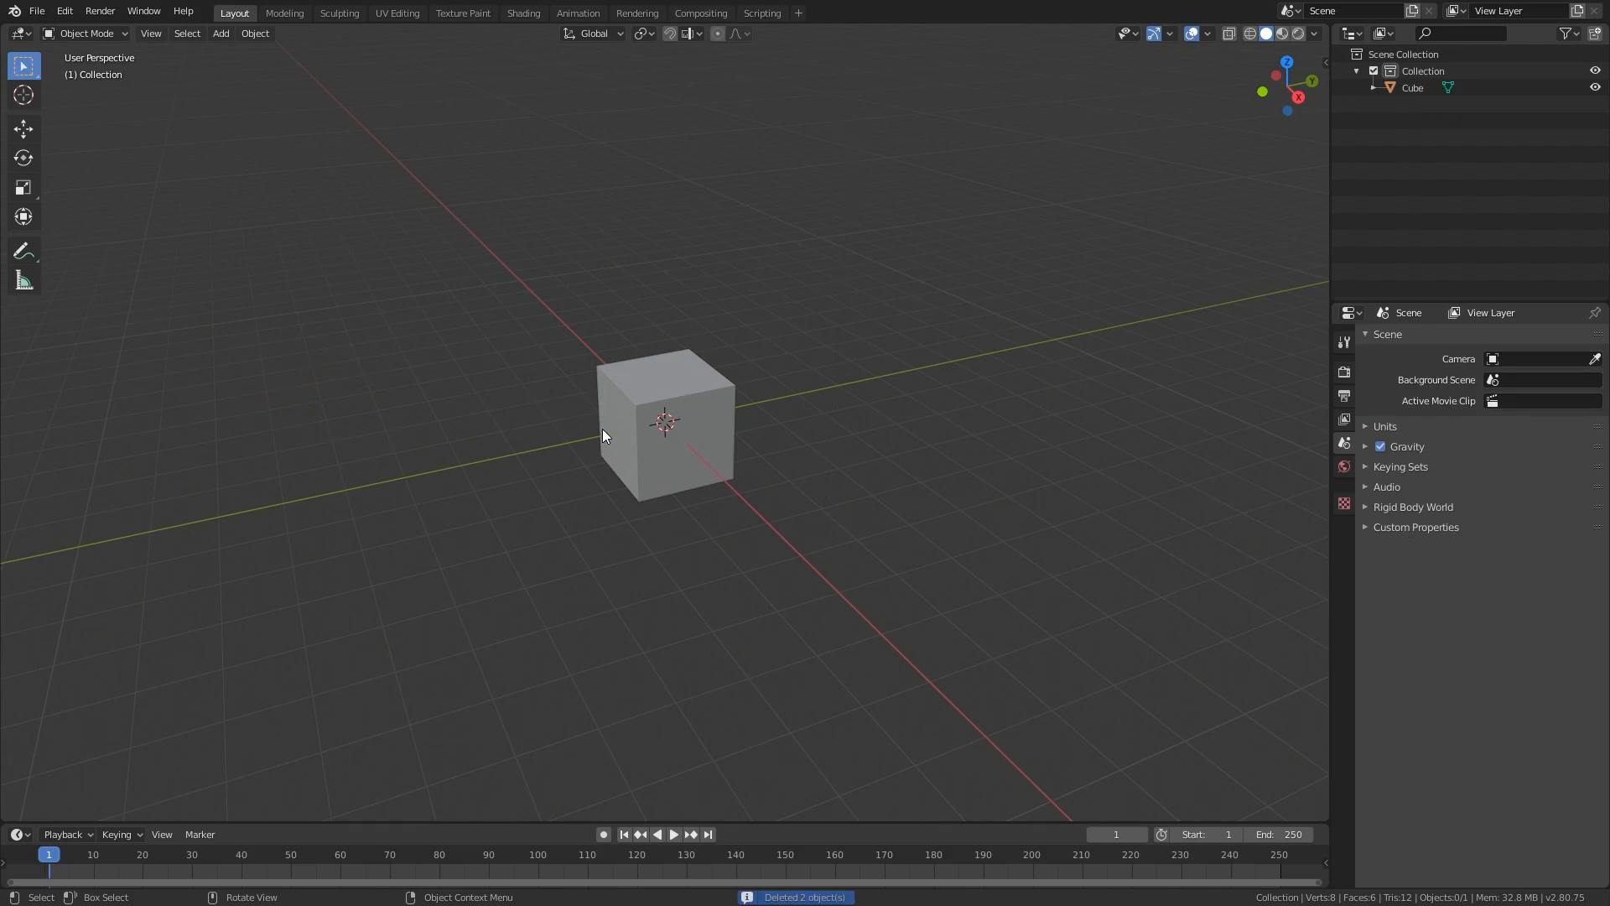
Give the default cube a level 3 Subdivision Surface modifier and apply it to the mesh
left_click(684, 391)
scroll(684, 391, "up", 4)
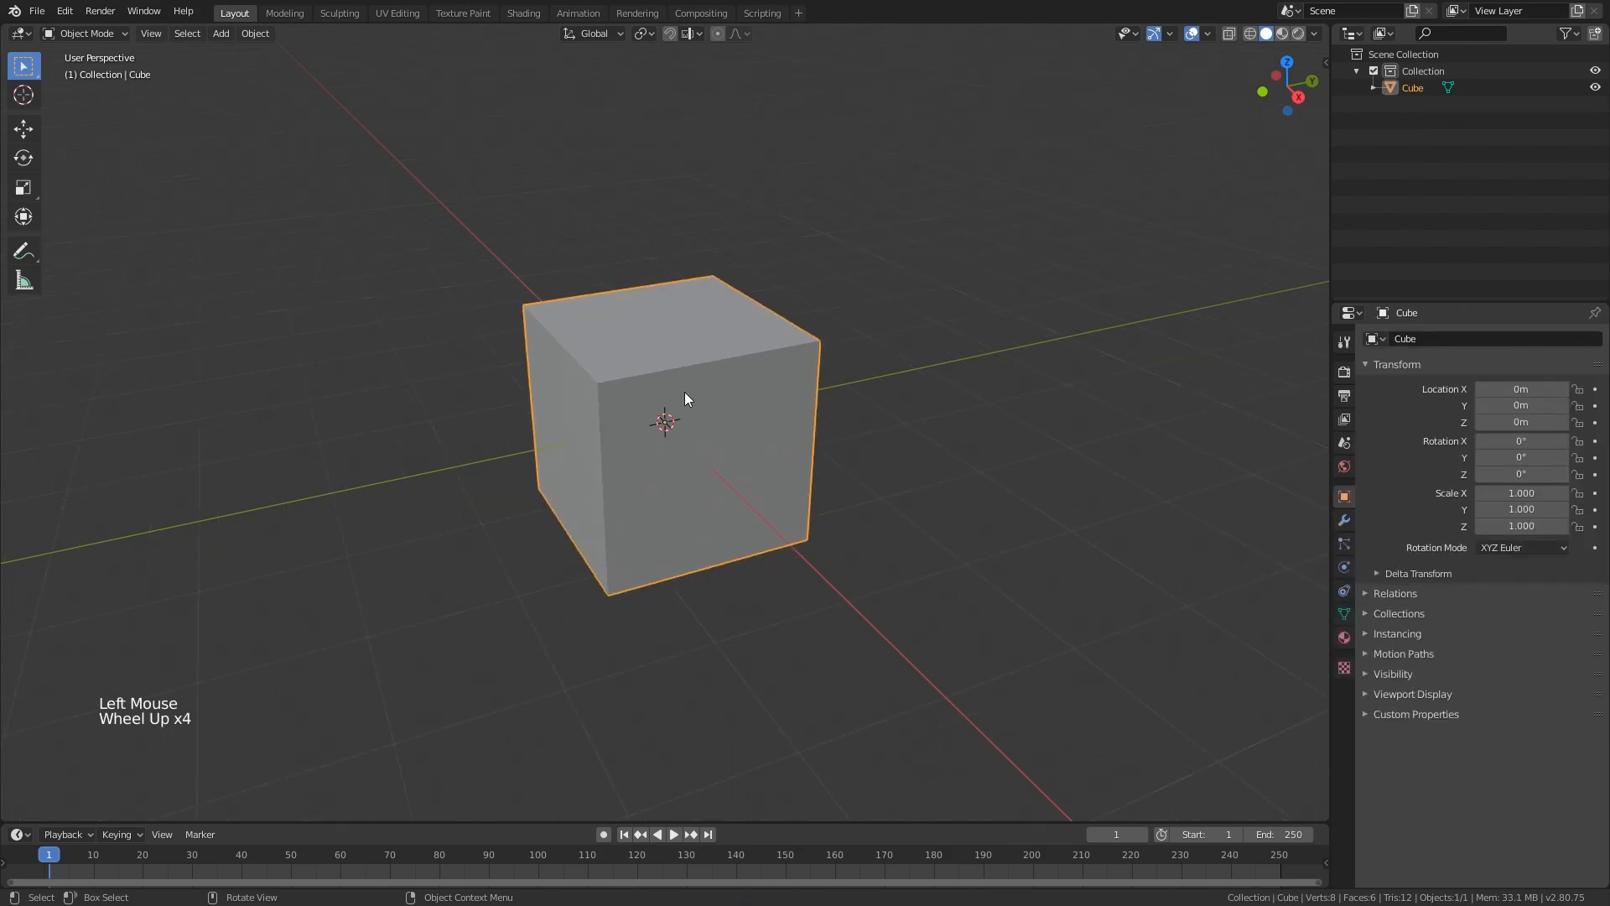
key("ctrl+2")
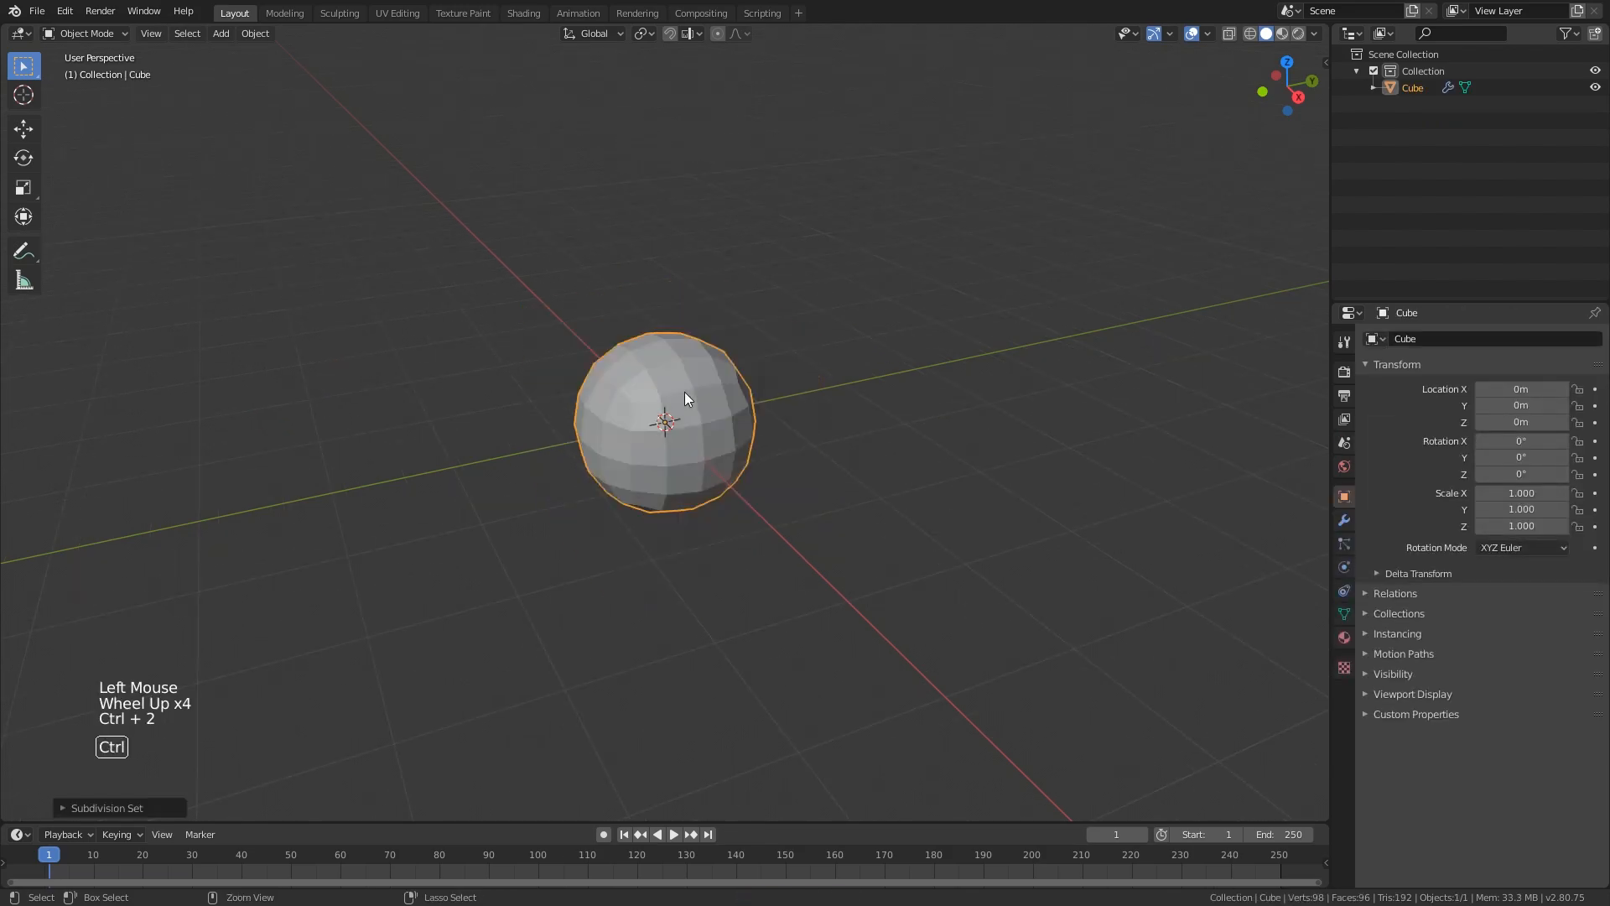
key("ctrl+3")
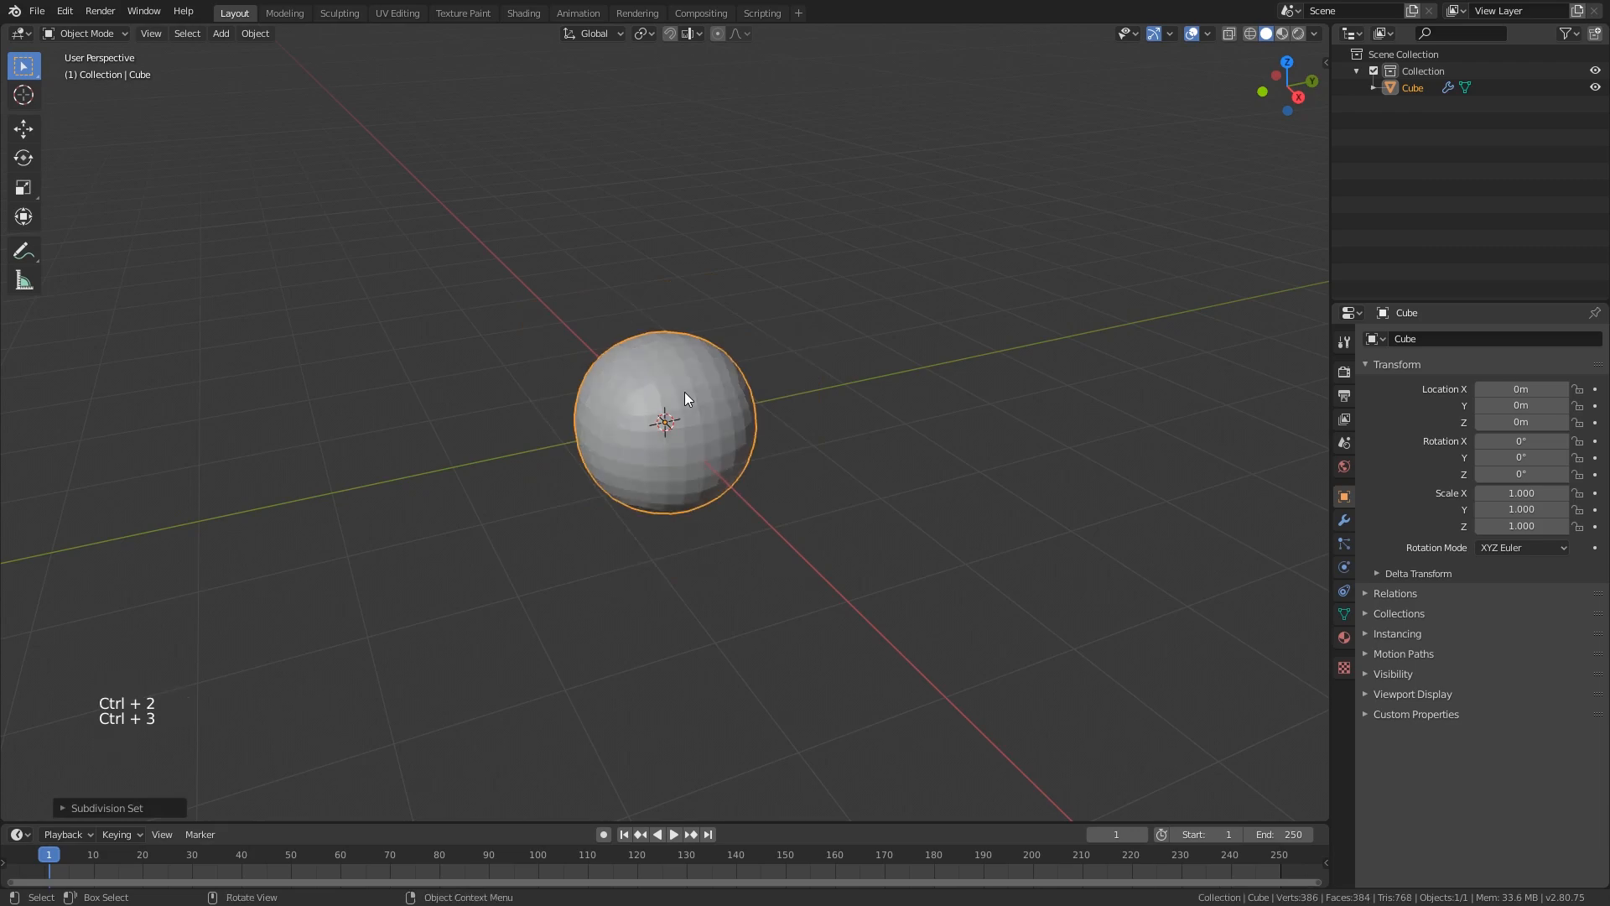
scroll(685, 391, "up", 2)
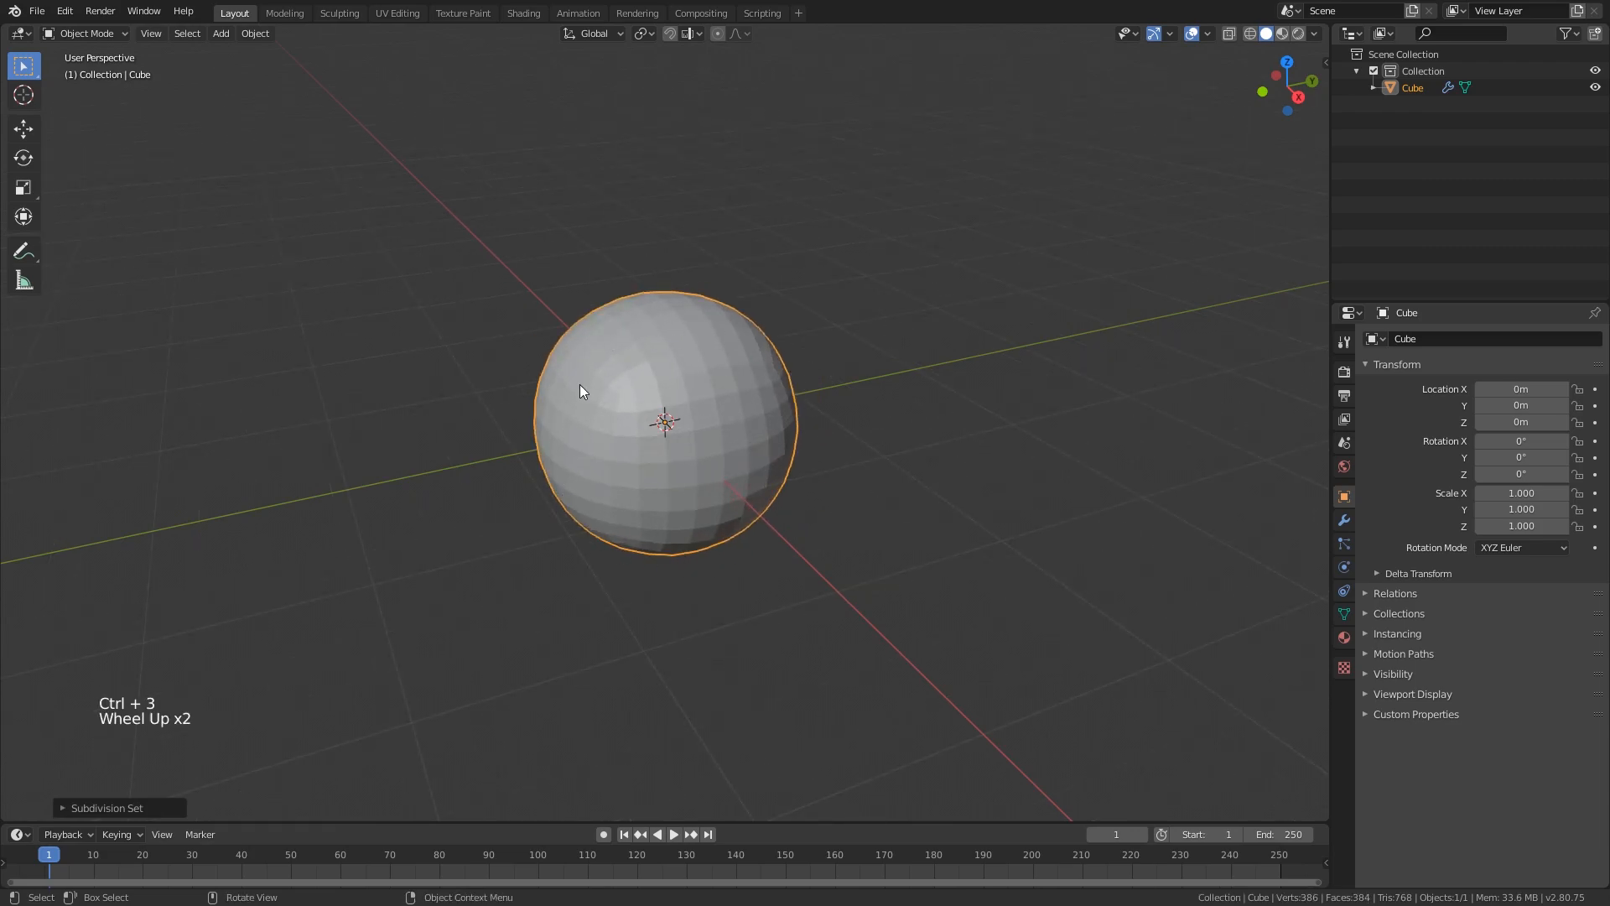
left_click(1345, 520)
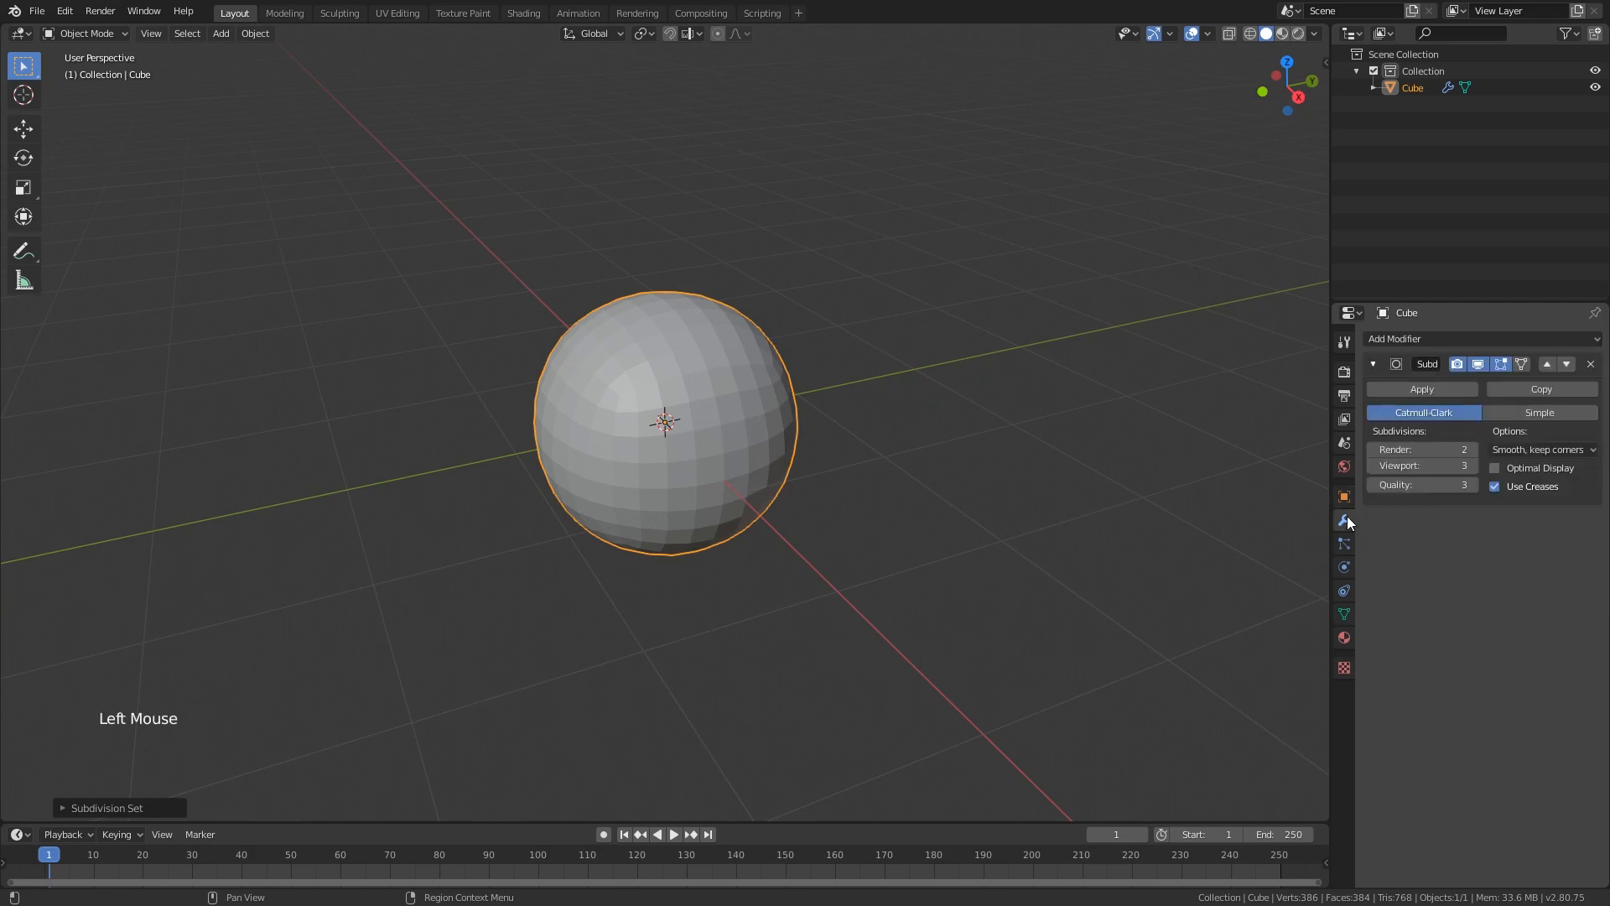
left_click(1389, 389)
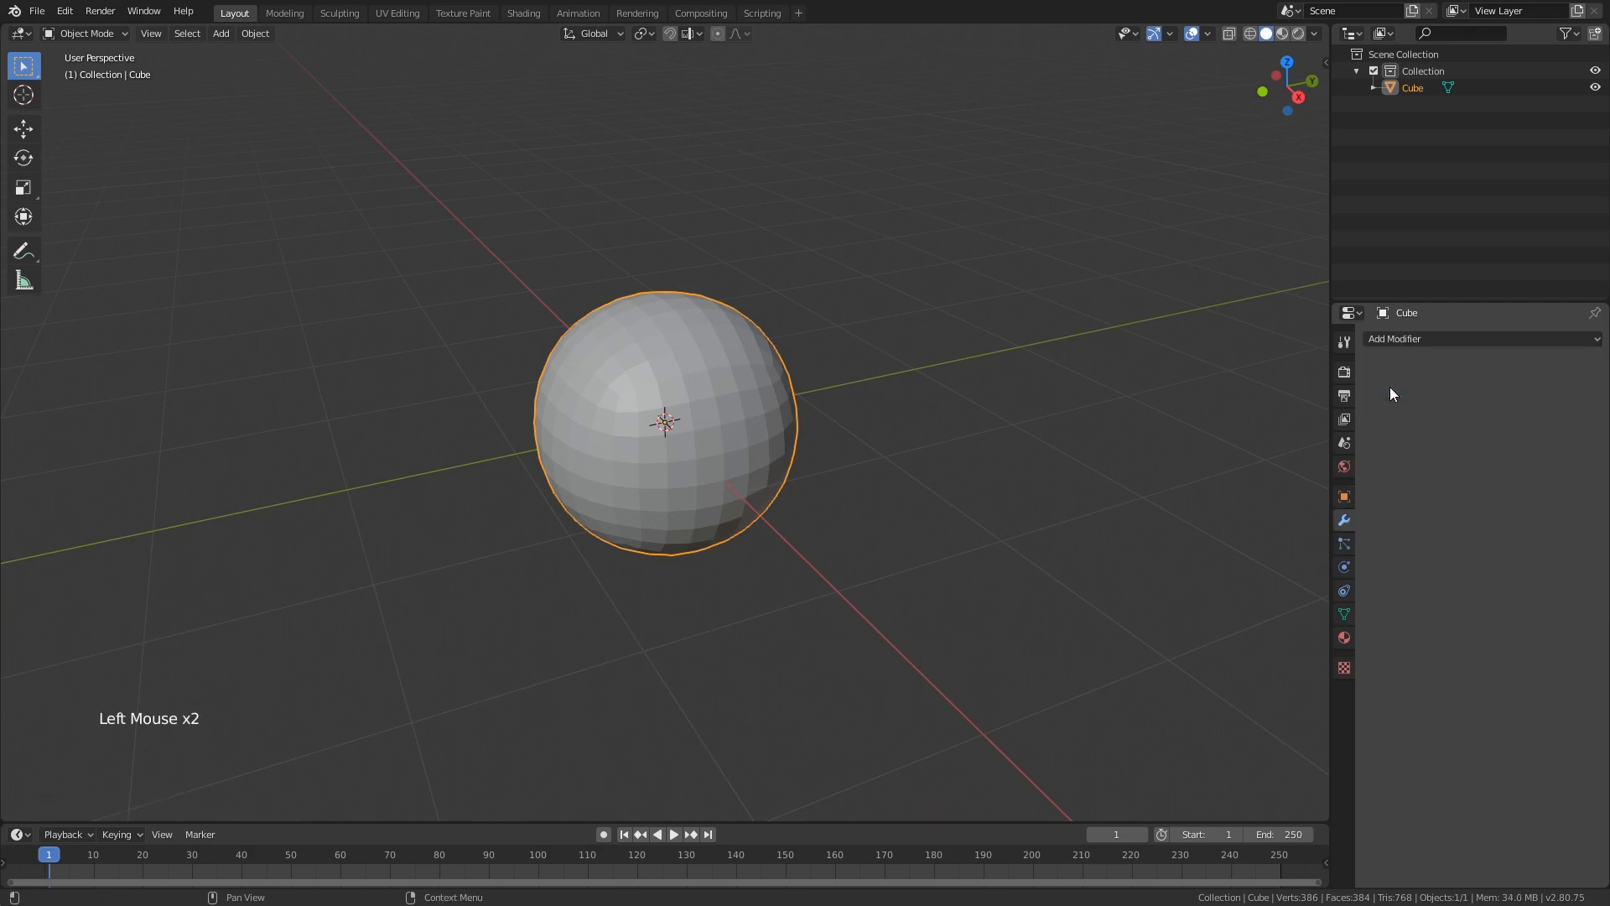
Make the subdivided mesh perfectly round with To Sphere at a factor of 1 in Edit Mode
key("Tab")
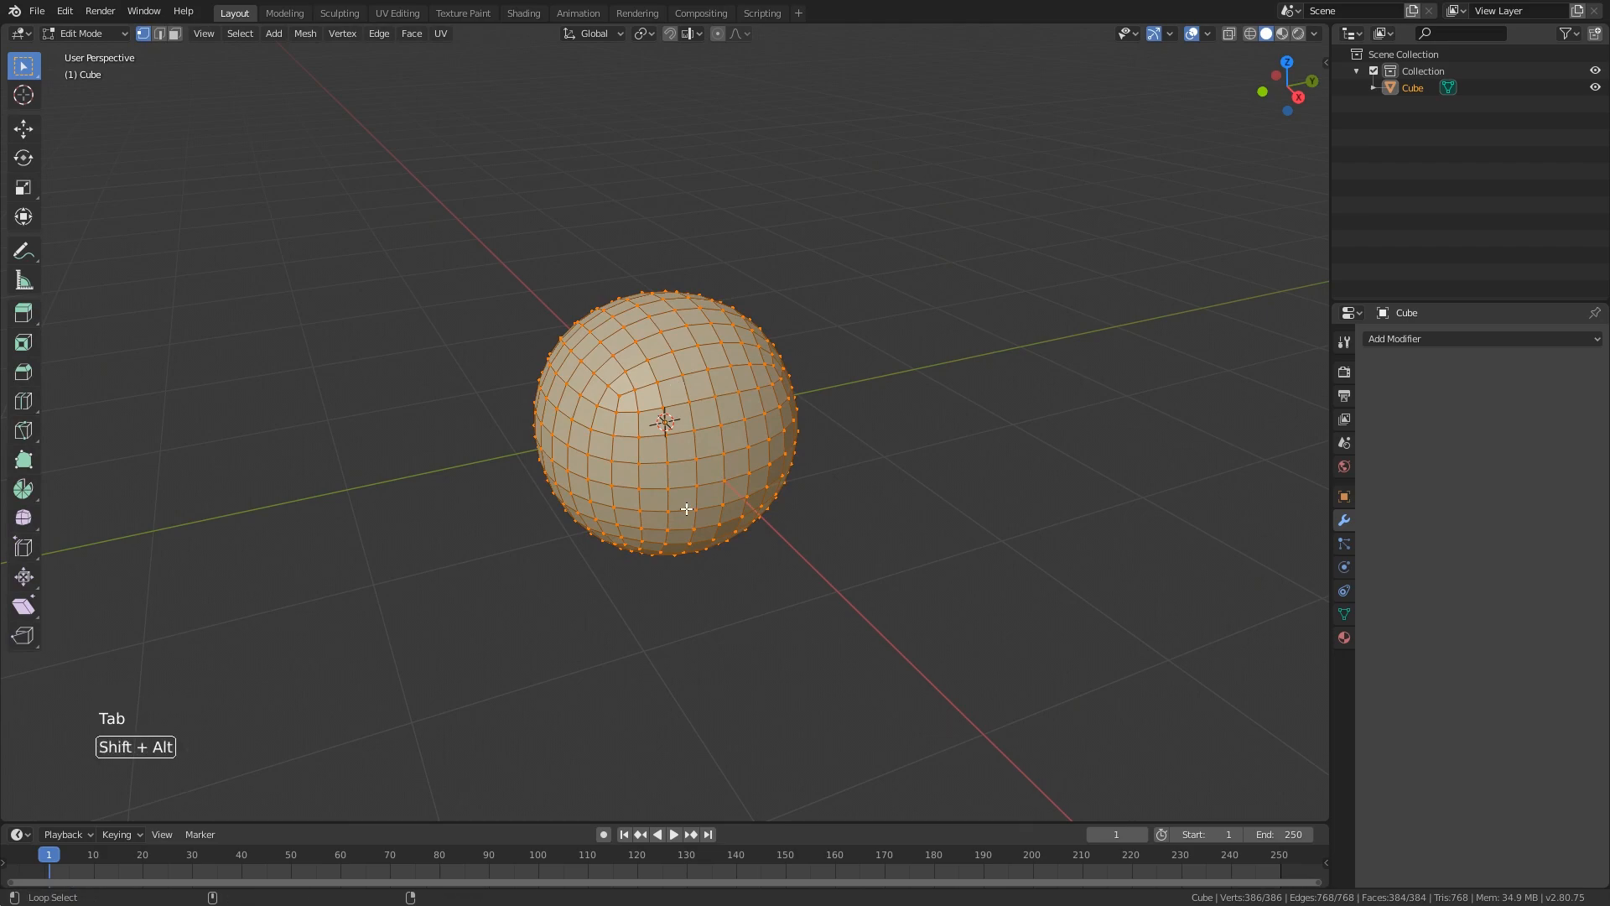
key("shift+alt+s")
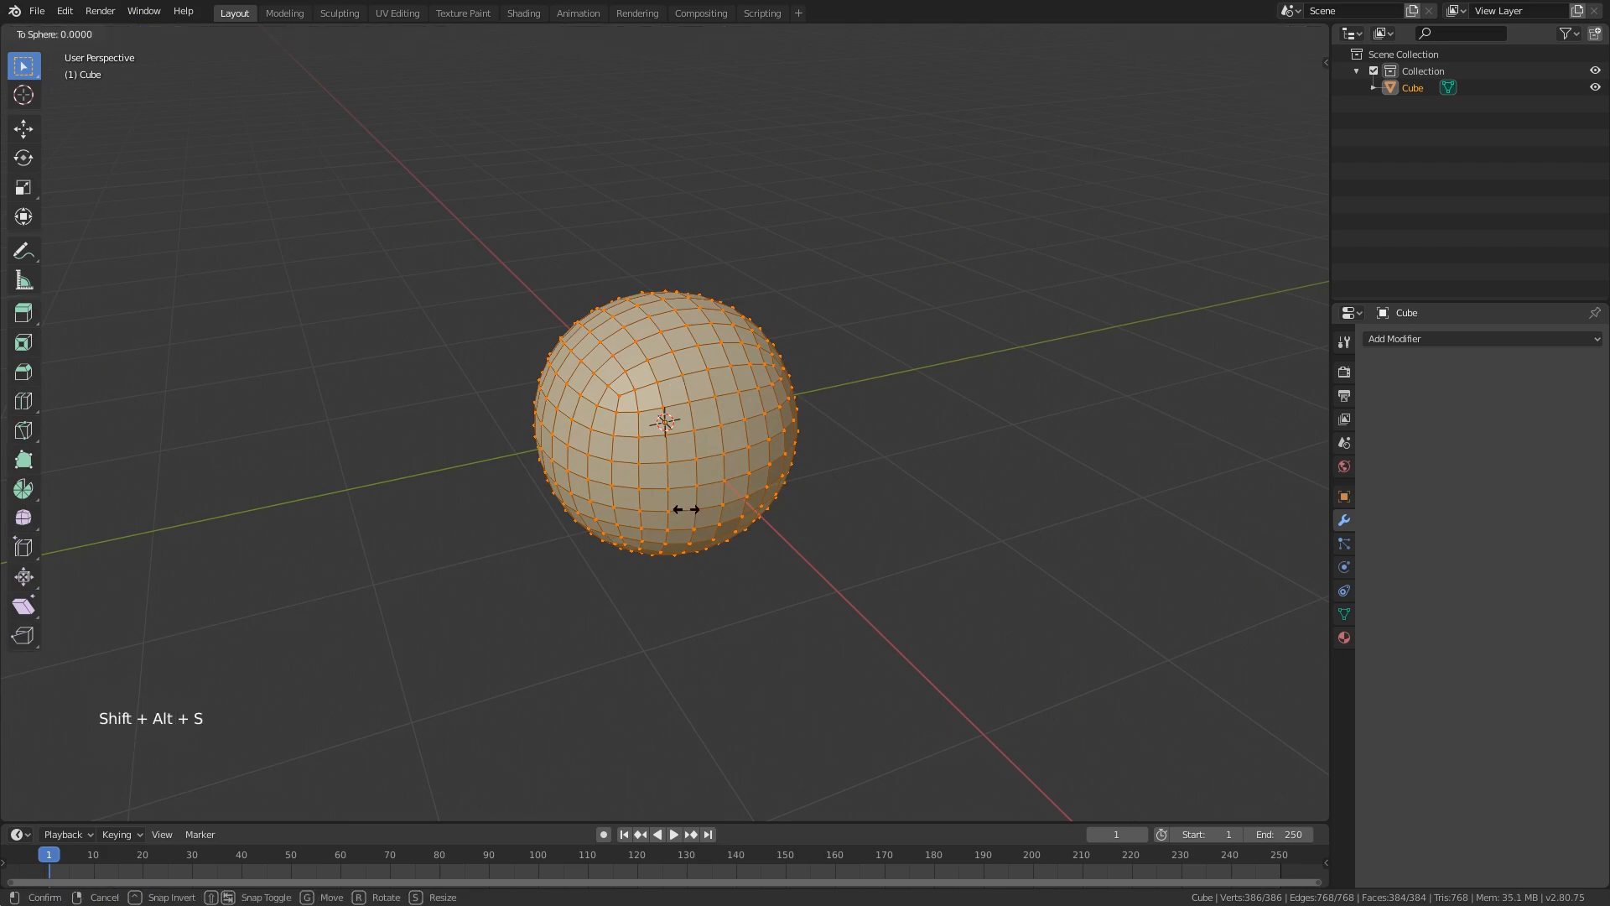
type("1")
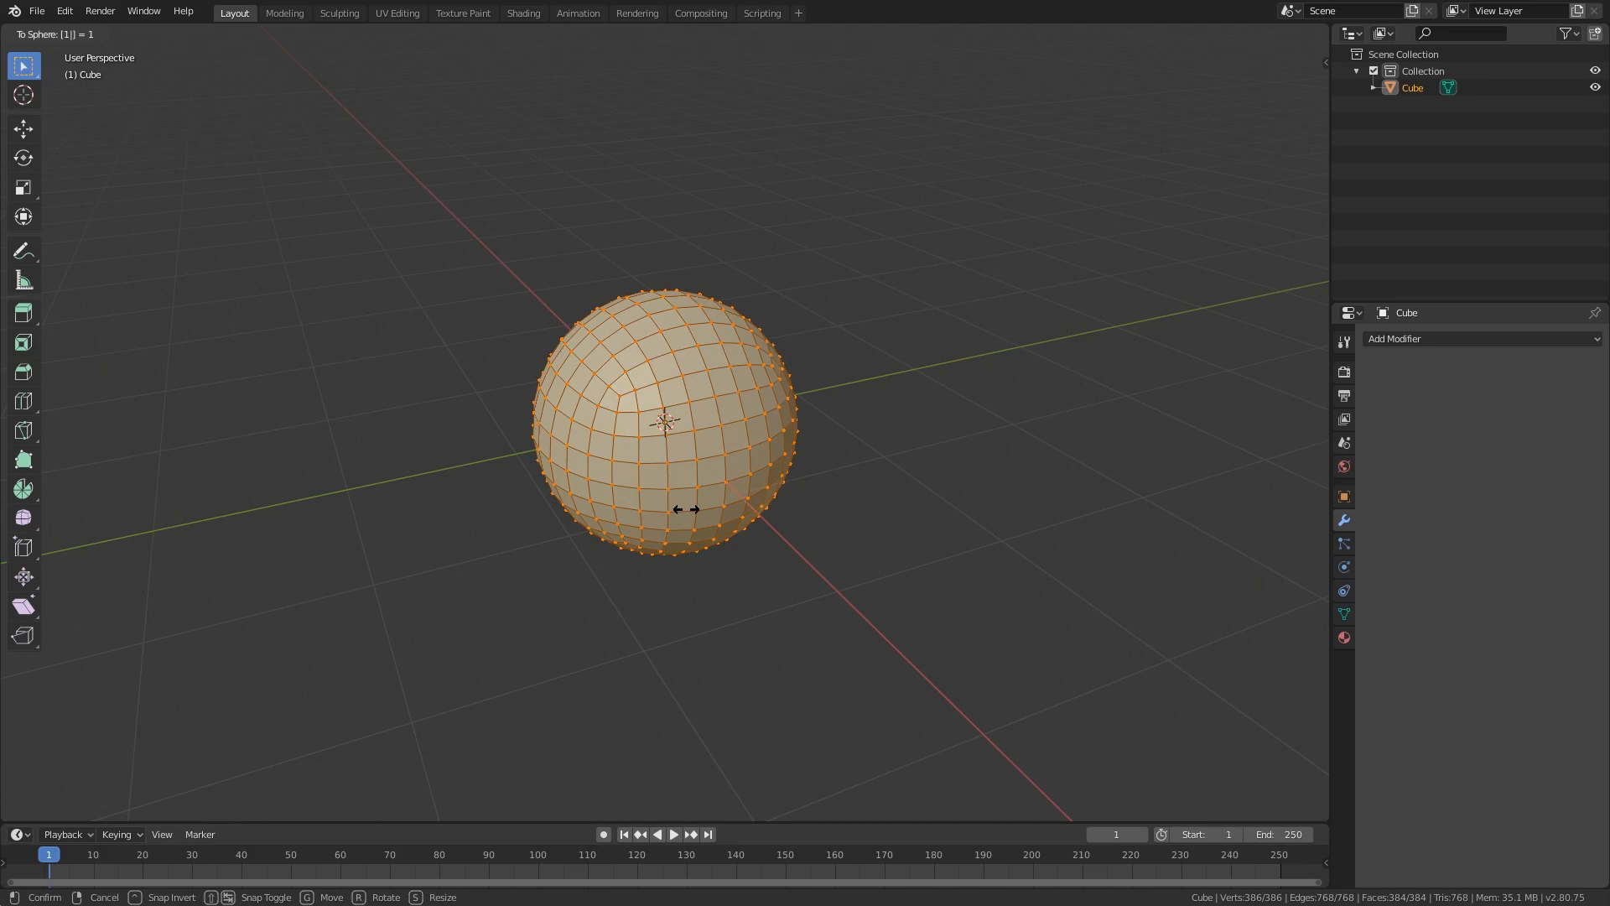
key("Return")
mouse_move(686, 509)
middle_mouse_down()
mouse_move(604, 470)
mouse_move(722, 551)
mouse_move(667, 491)
middle_mouse_up()
scroll(671, 504, "down", 2)
key("Tab")
Add a new cube mesh at the centre of the sphere
scroll(671, 480, "up", 3)
key("shift+a")
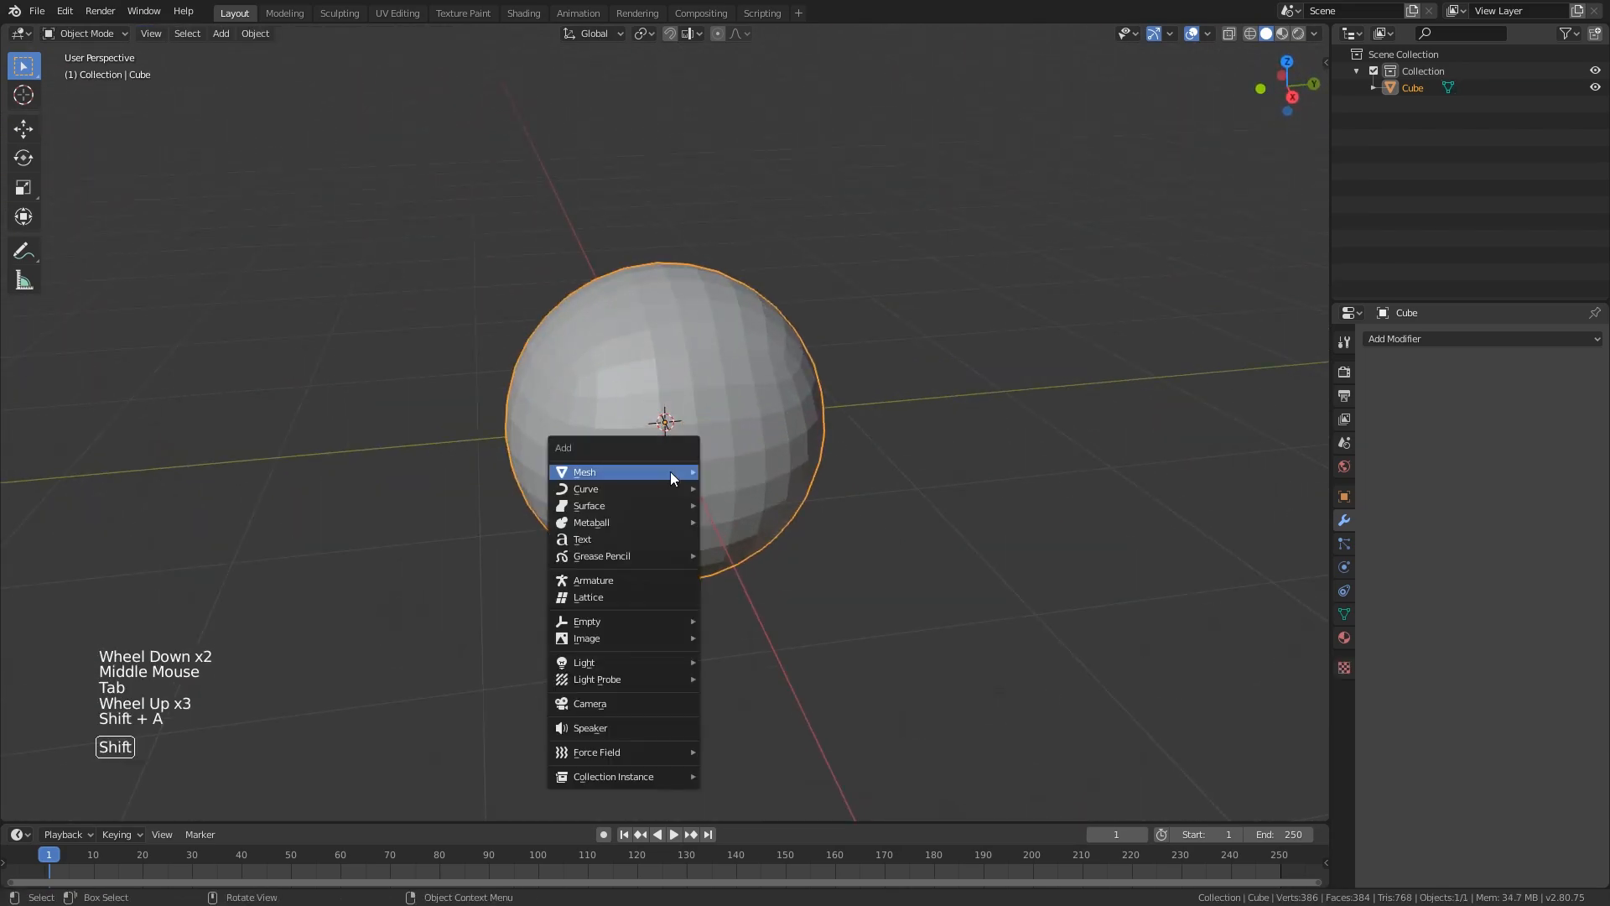
mouse_move(662, 466)
left_click(735, 474)
middle_click_drag(721, 380, 833, 408)
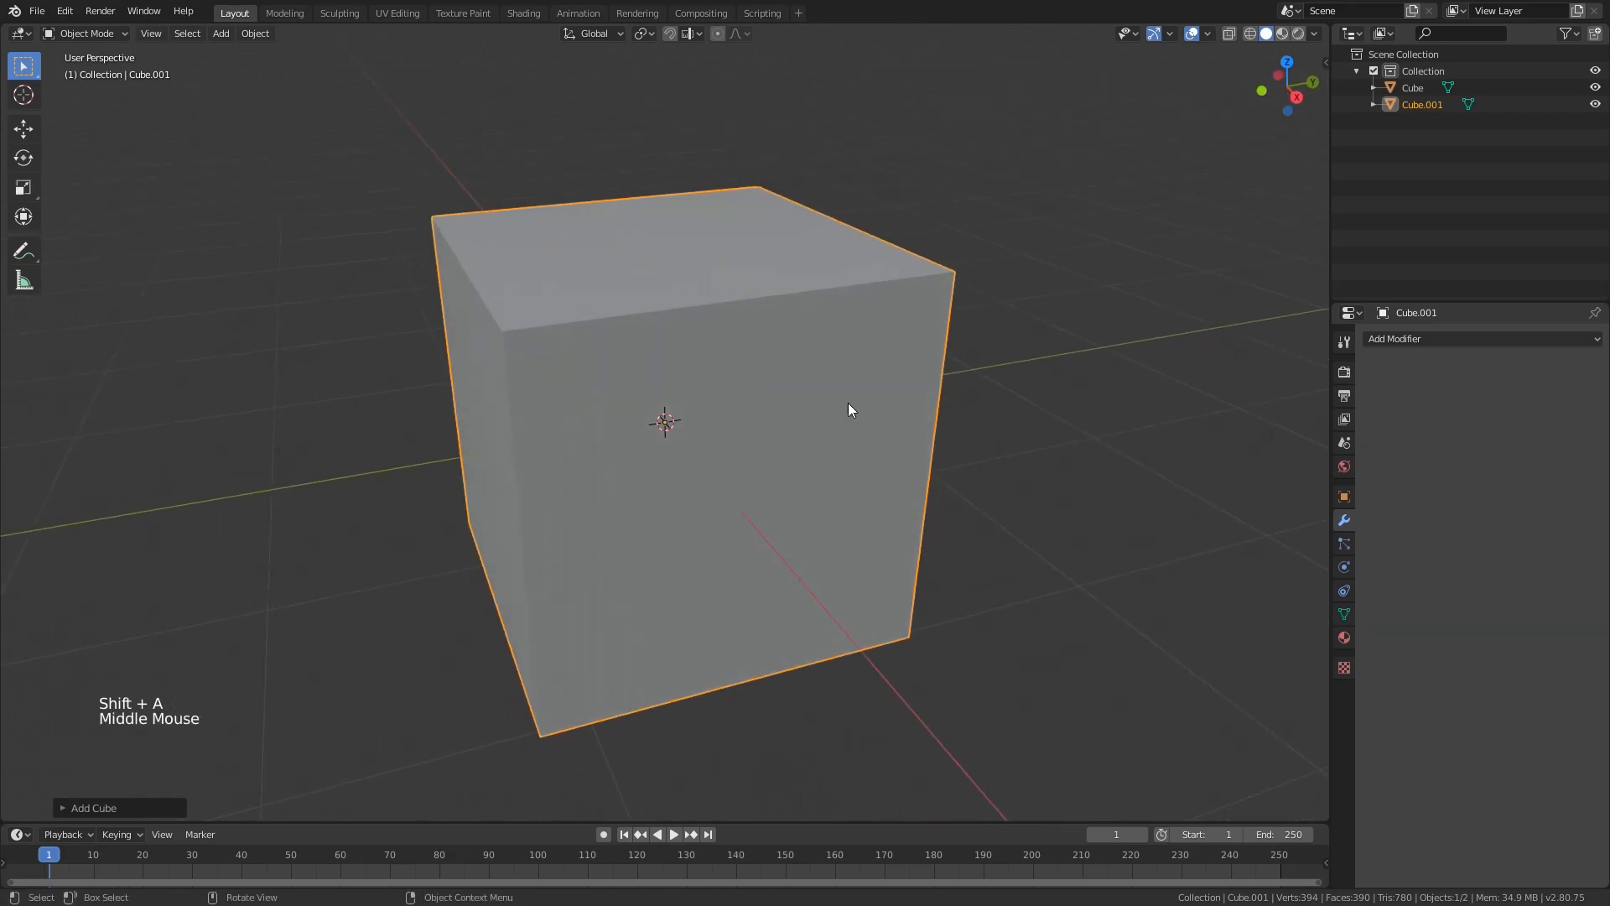
Scale the new cube's mesh in Edit Mode on X and Y only, forming a thin vertical column through the sphere
key("Tab")
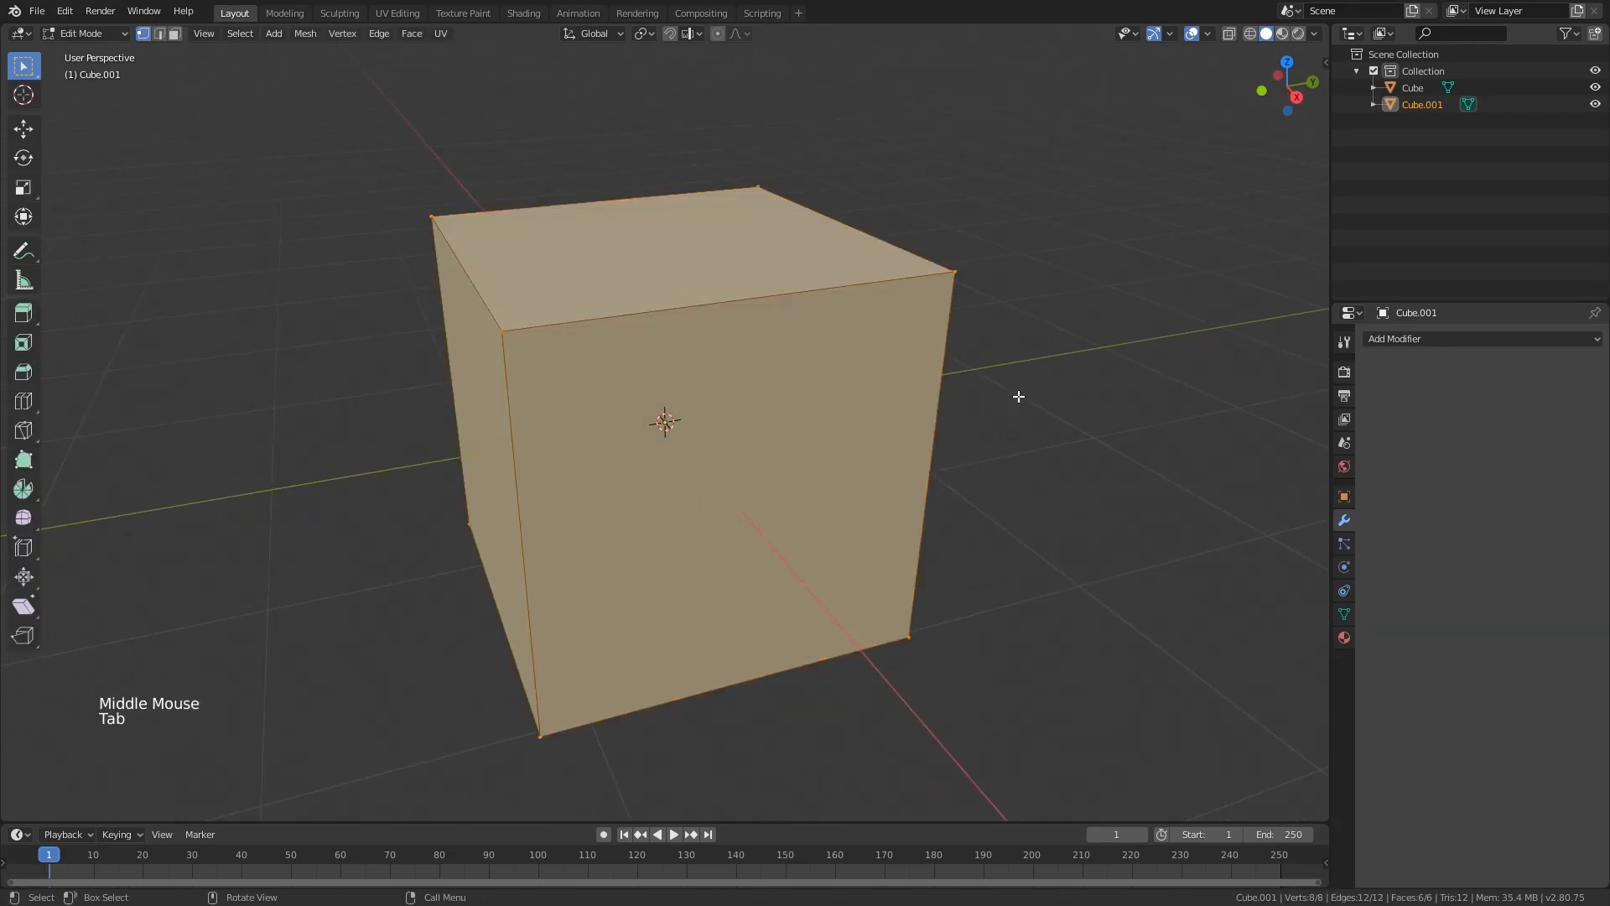
key("s")
key("shift+z")
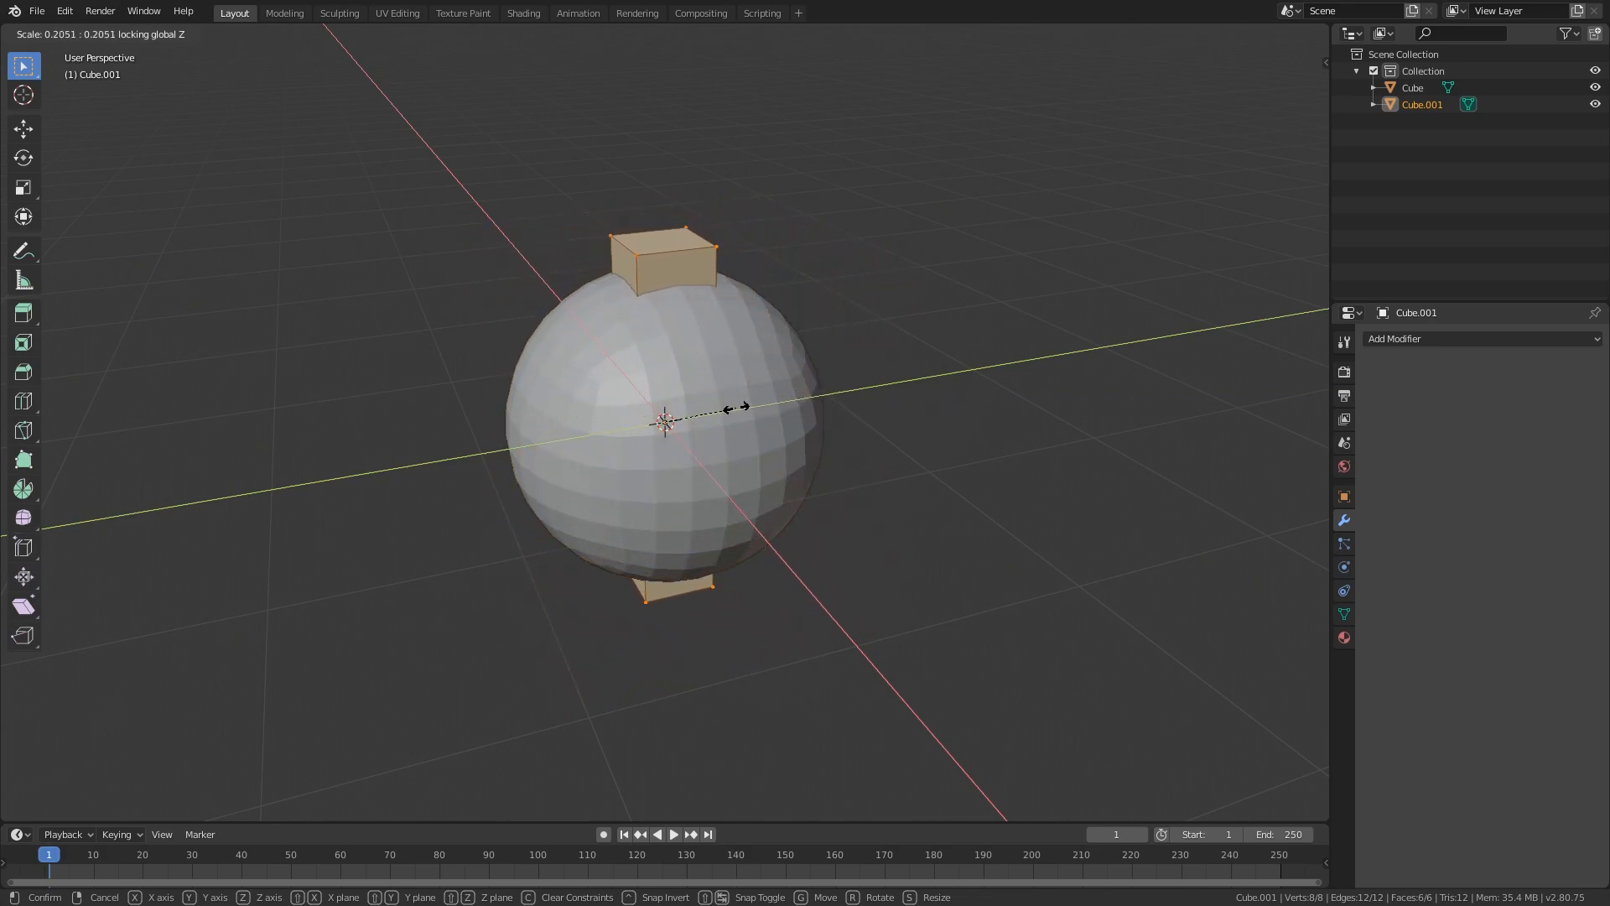
left_click(709, 410)
middle_click_drag(709, 410, 747, 419)
mouse_move(746, 420)
middle_mouse_down("shift")
mouse_move(741, 406)
mouse_move(760, 419)
middle_mouse_up("shift")
Move the column object up along Z until its lower end sits near the sphere's centre
key("Tab")
key("g")
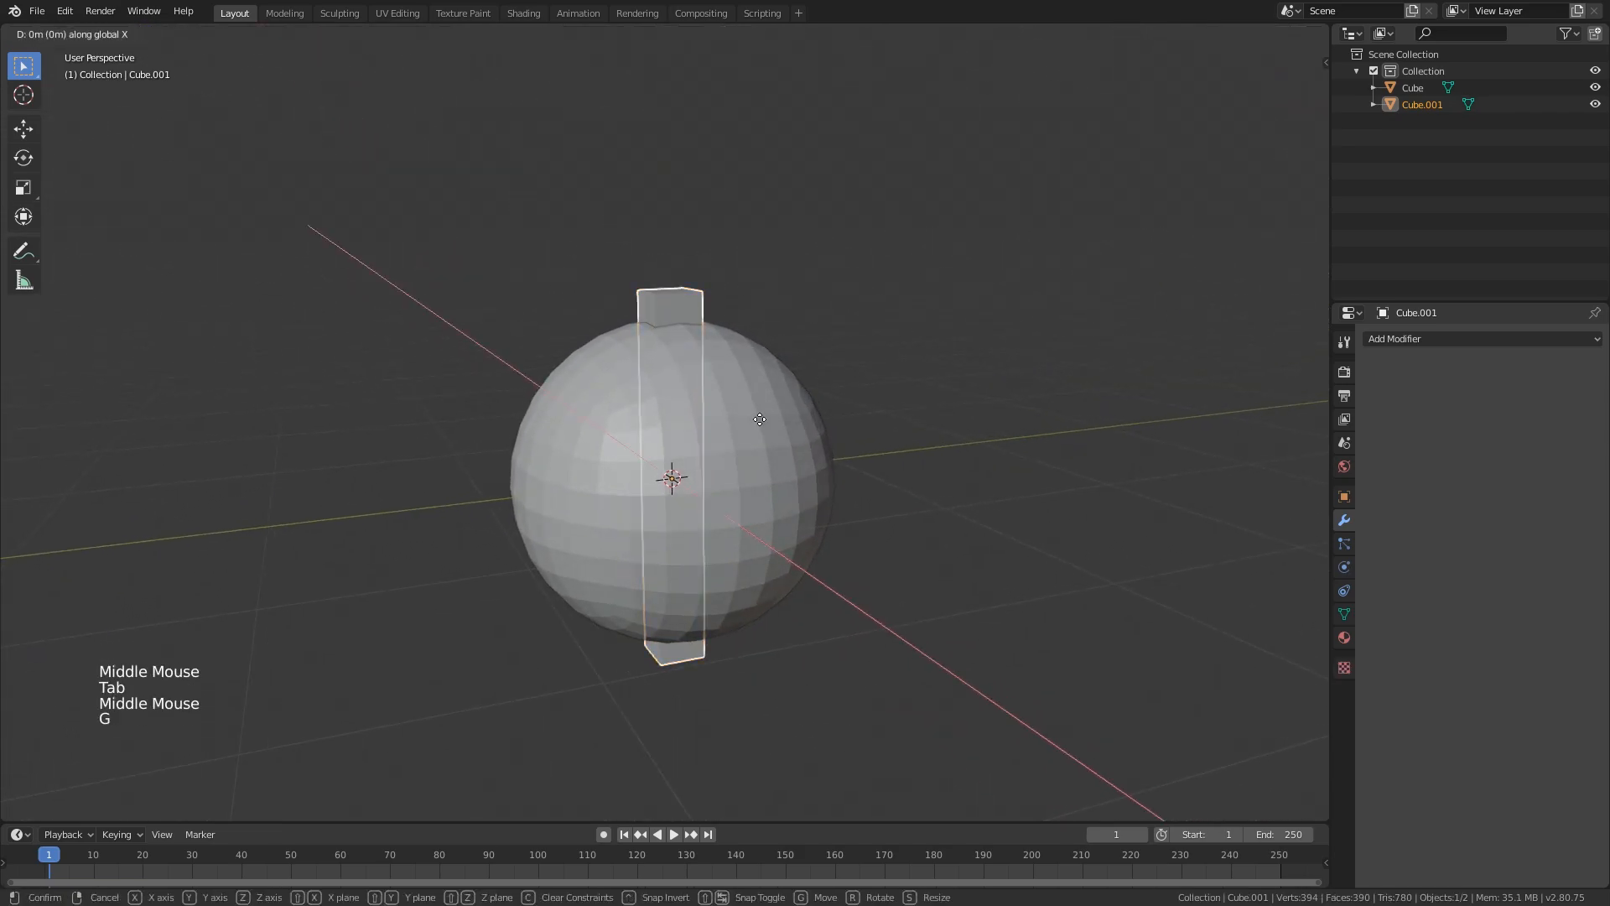
key("z")
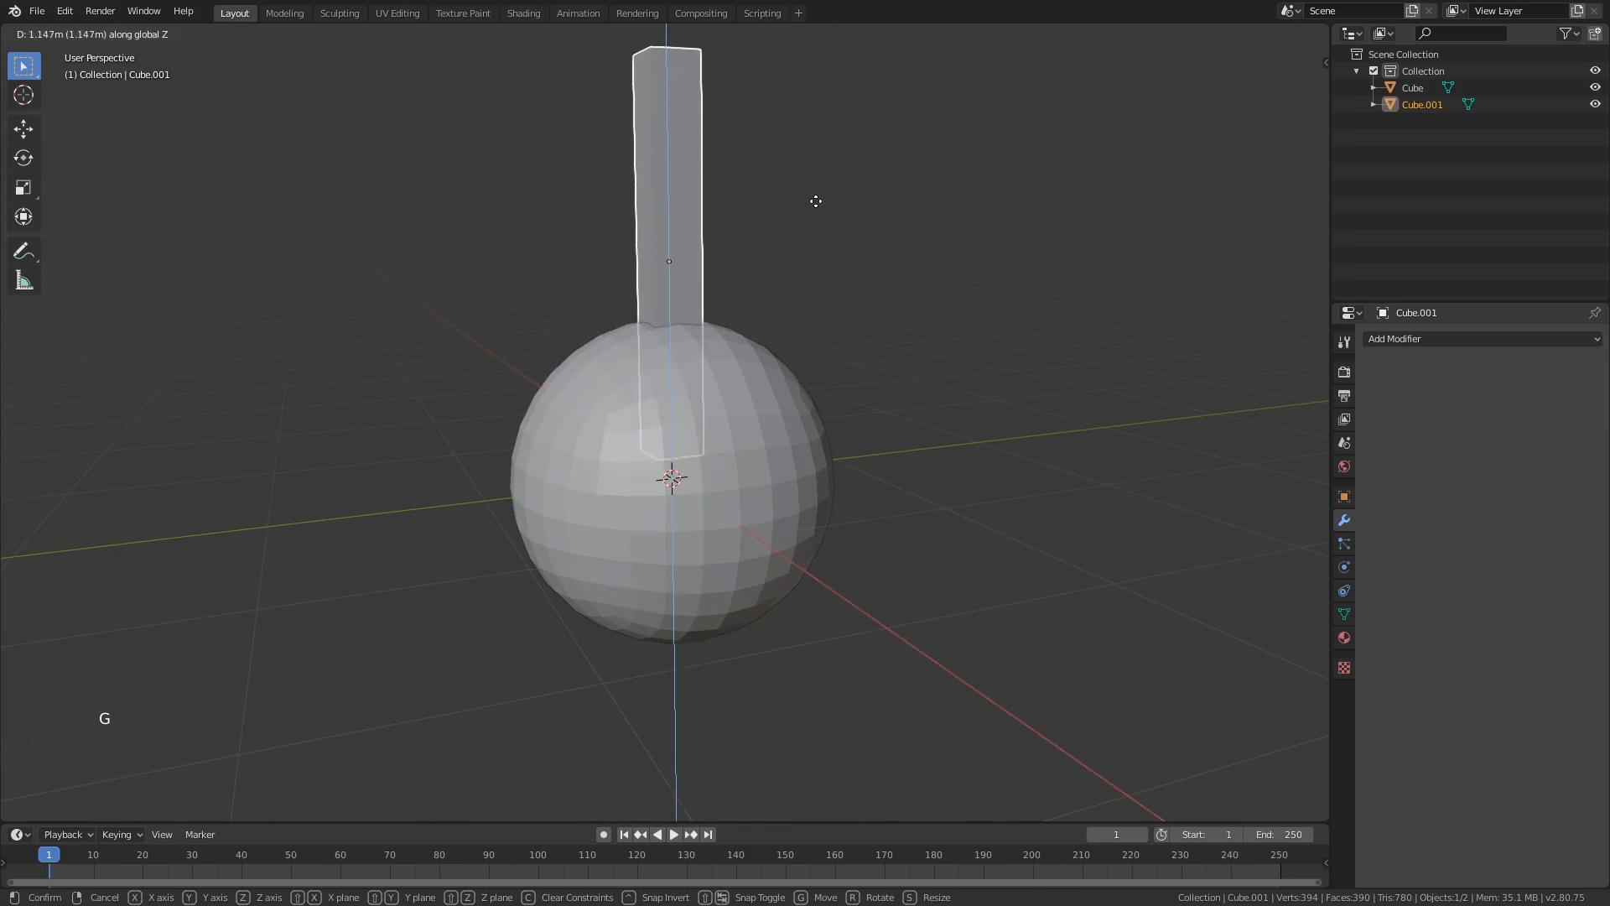
left_click(812, 225)
middle_click_drag(811, 233, 718, 420, "shift")
middle_click_drag(718, 419, 723, 380)
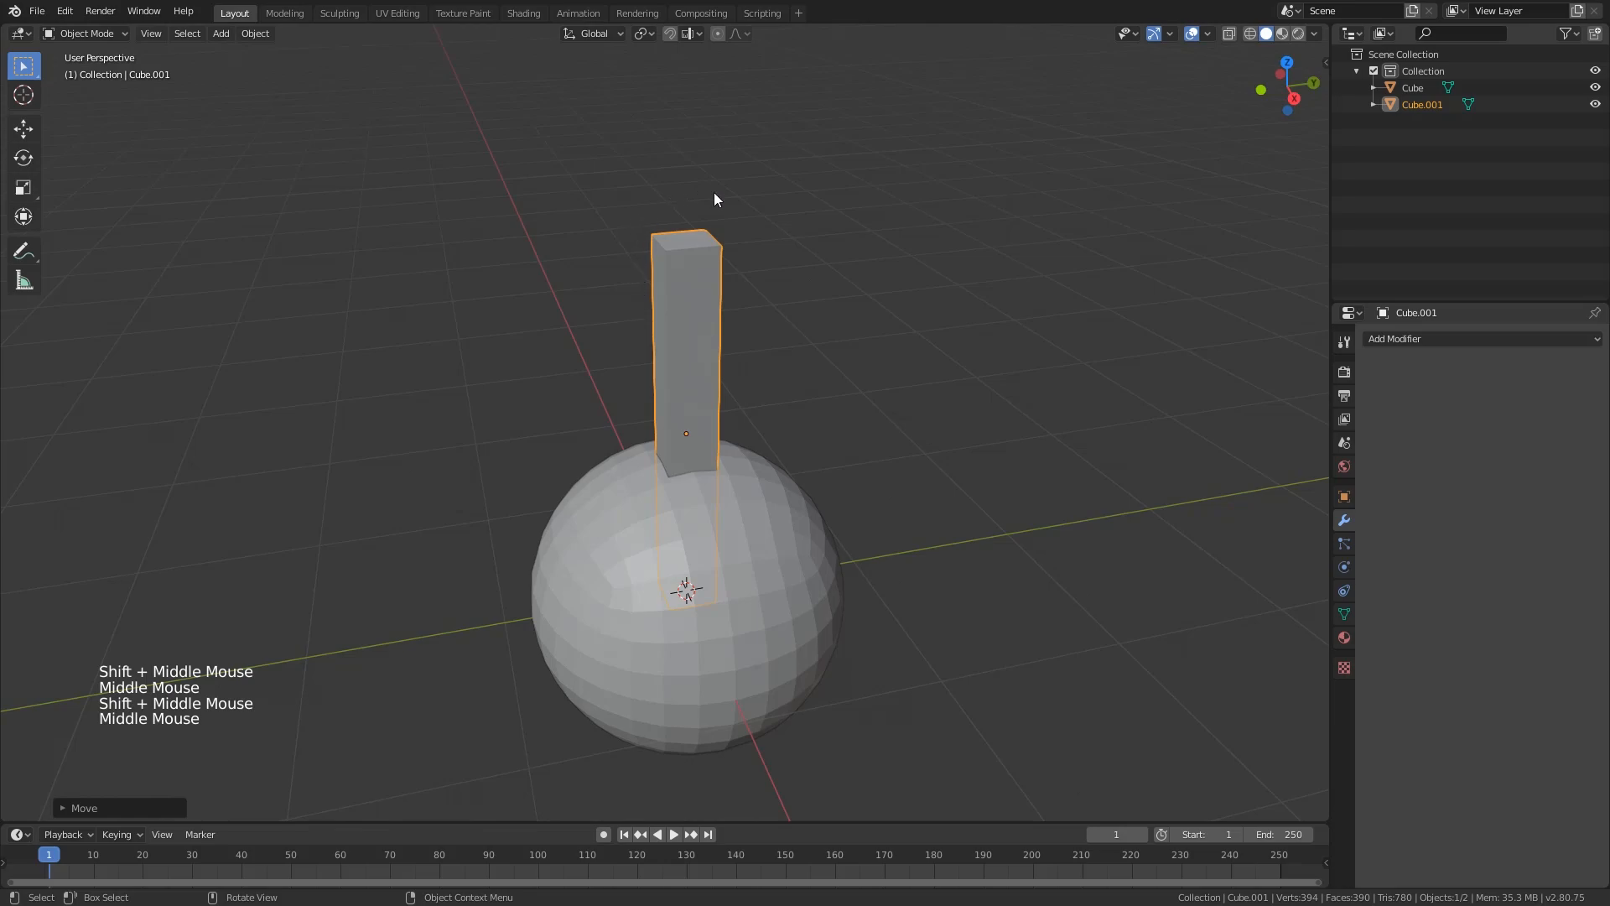
Add a Bevel modifier to the column and set it to 5 segments
scroll(740, 359, "up", 4)
scroll(740, 359, "down", 2)
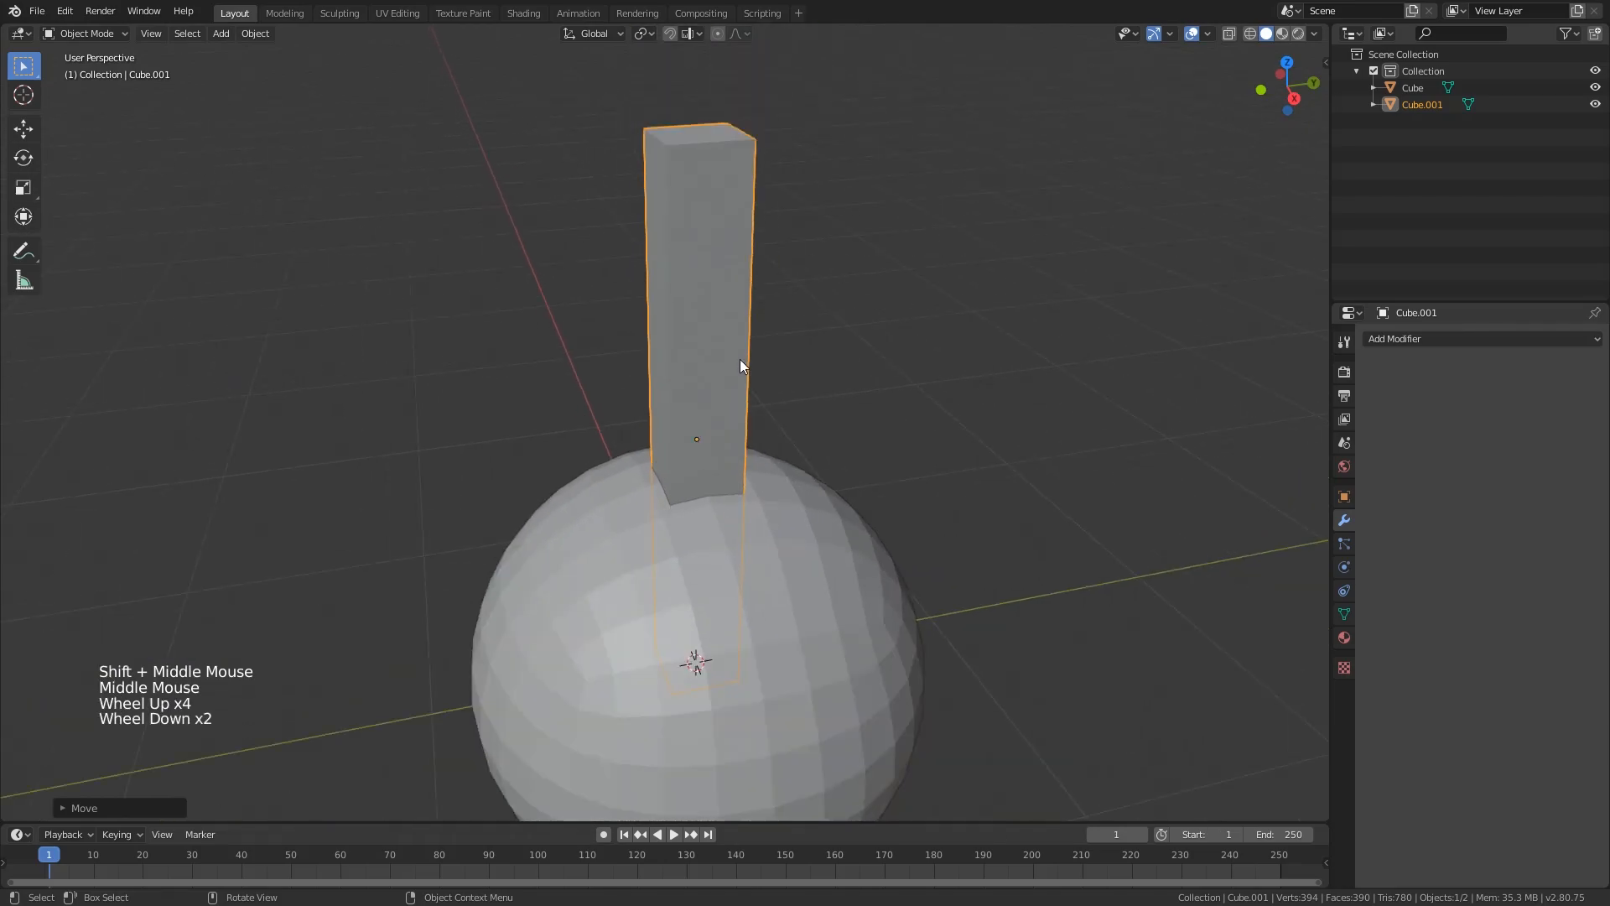
left_click(1477, 335)
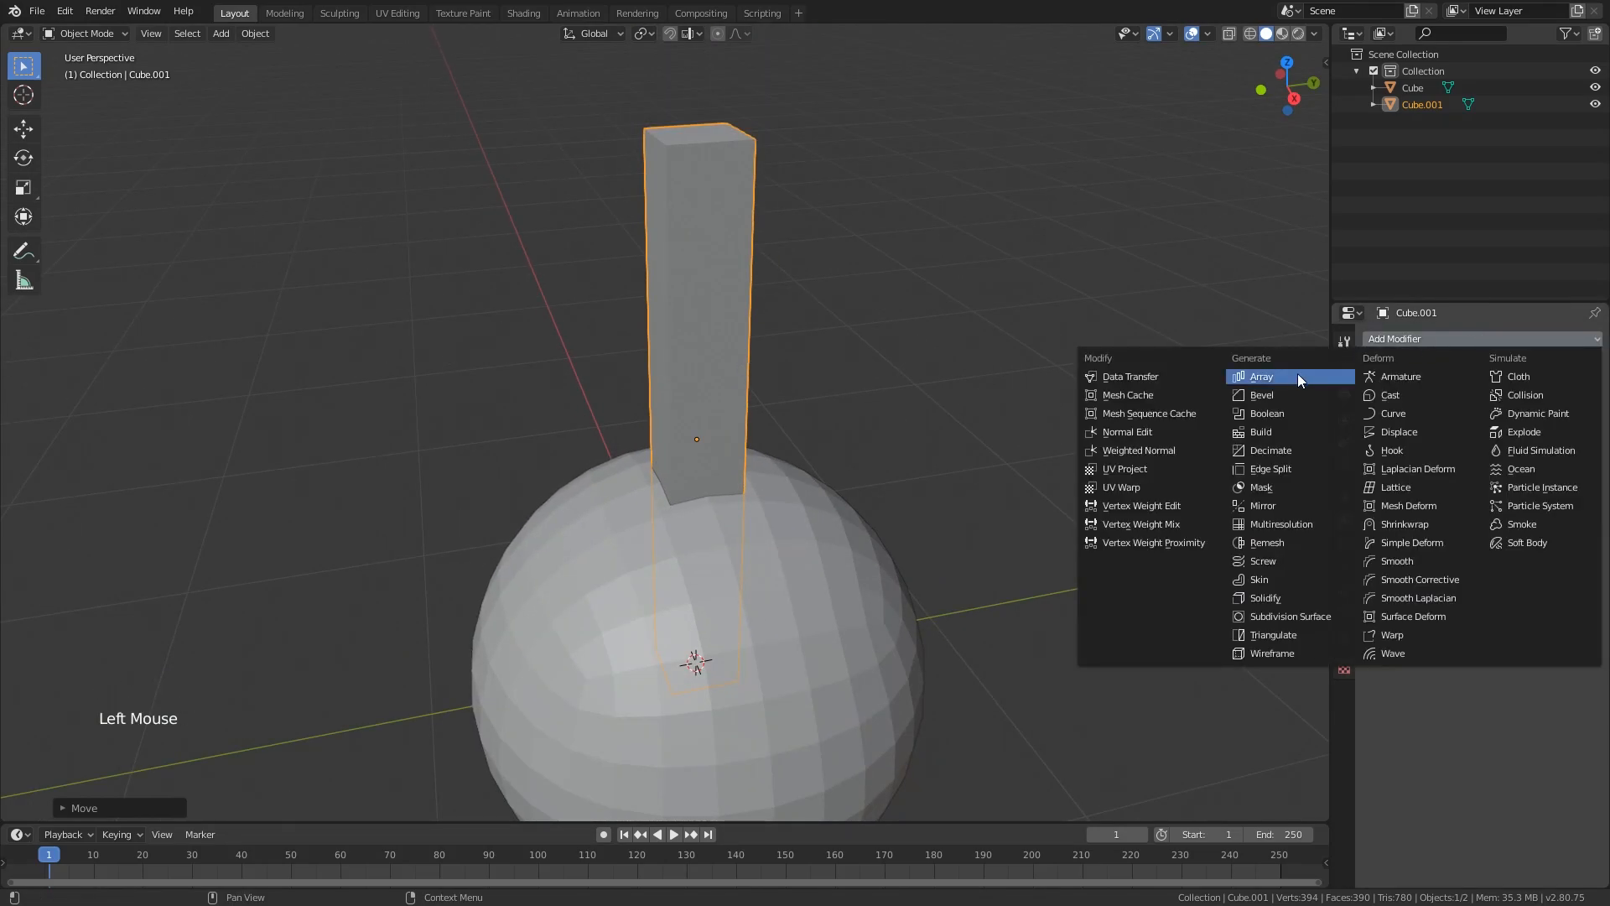
left_click(1280, 391)
middle_click_drag(1018, 344, 784, 364, "shift")
scroll(770, 367, "up", 1)
left_click(1424, 432)
left_click(1473, 432)
left_click(1473, 431)
left_click(1473, 432)
left_click(1473, 432)
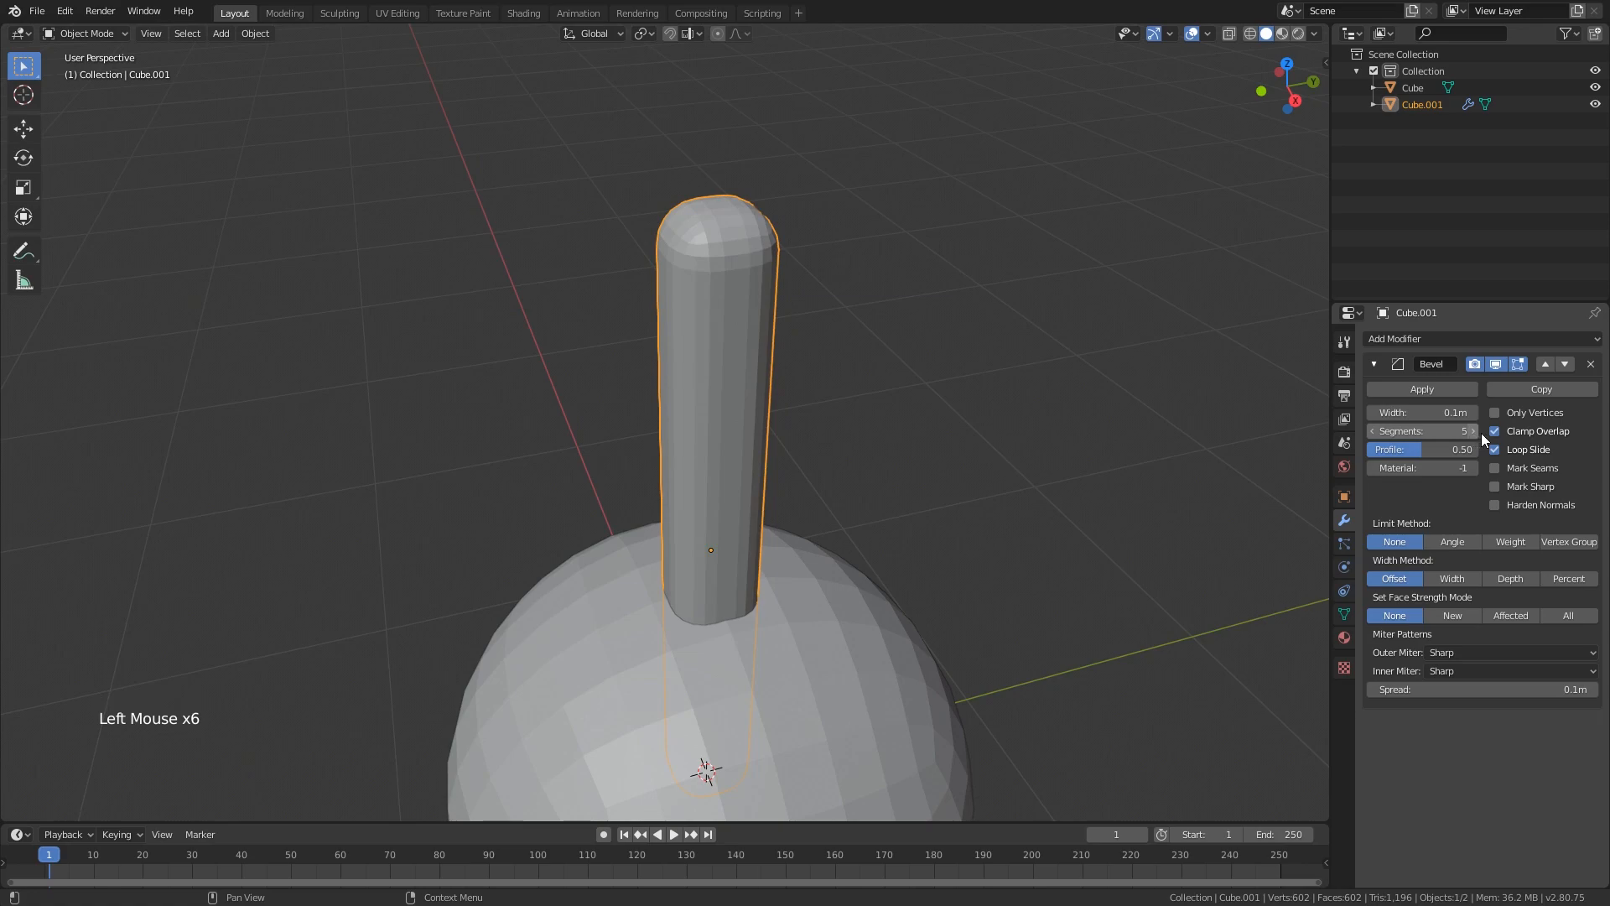
Adjust the column's bevel width to 0.113 m to round its cross-section
scroll(963, 347, "up", 1)
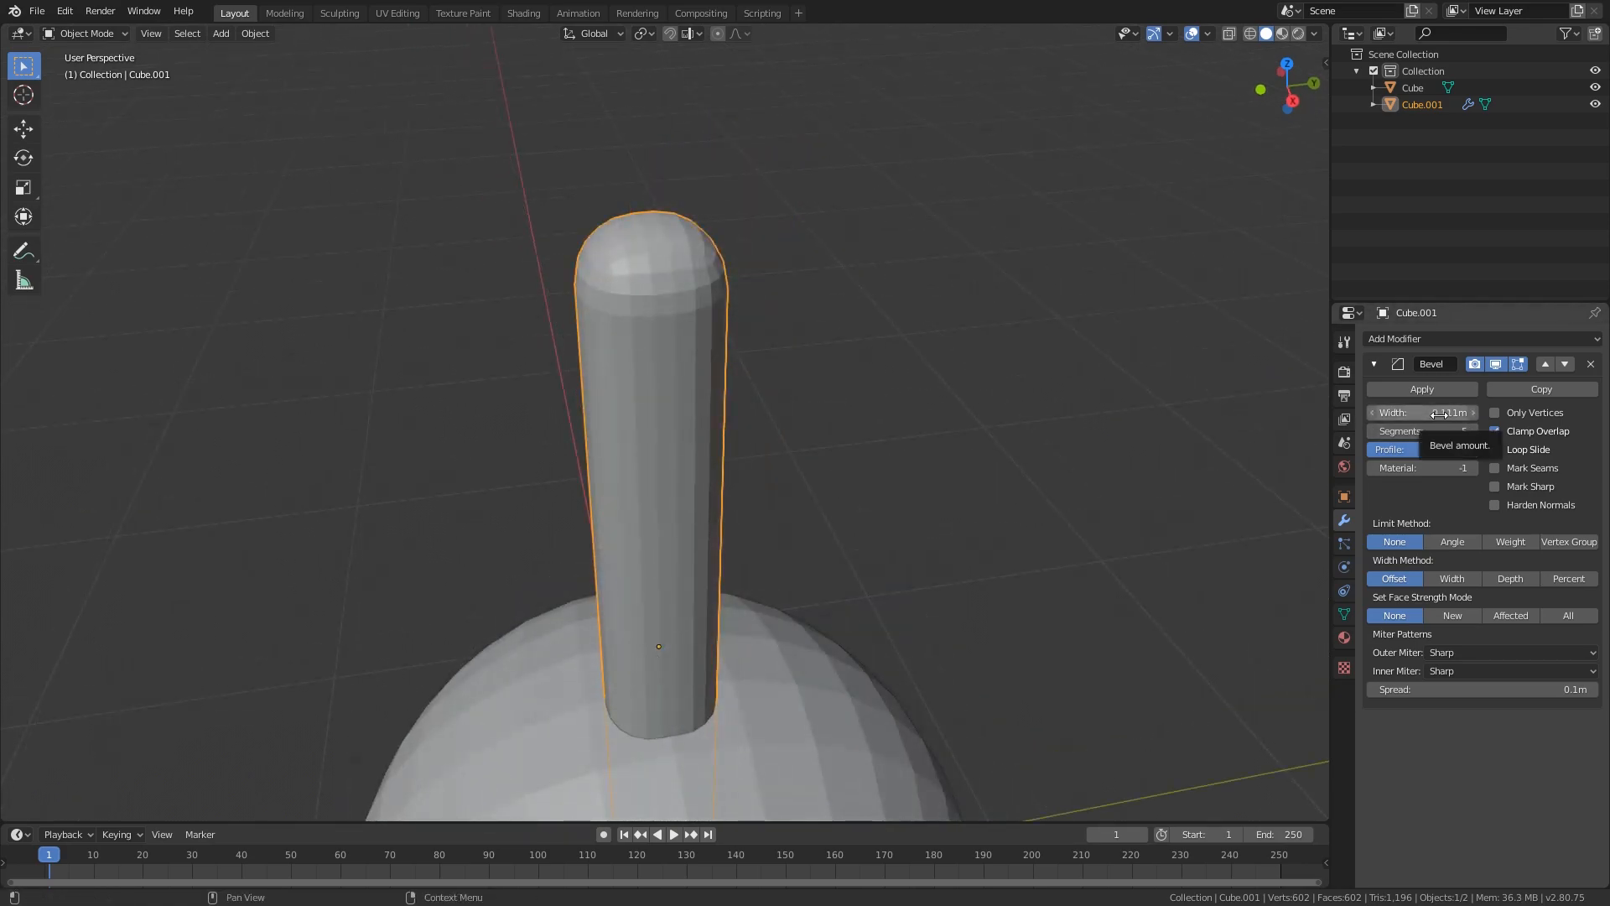
left_click_drag(1405, 413, 1443, 413, "shift")
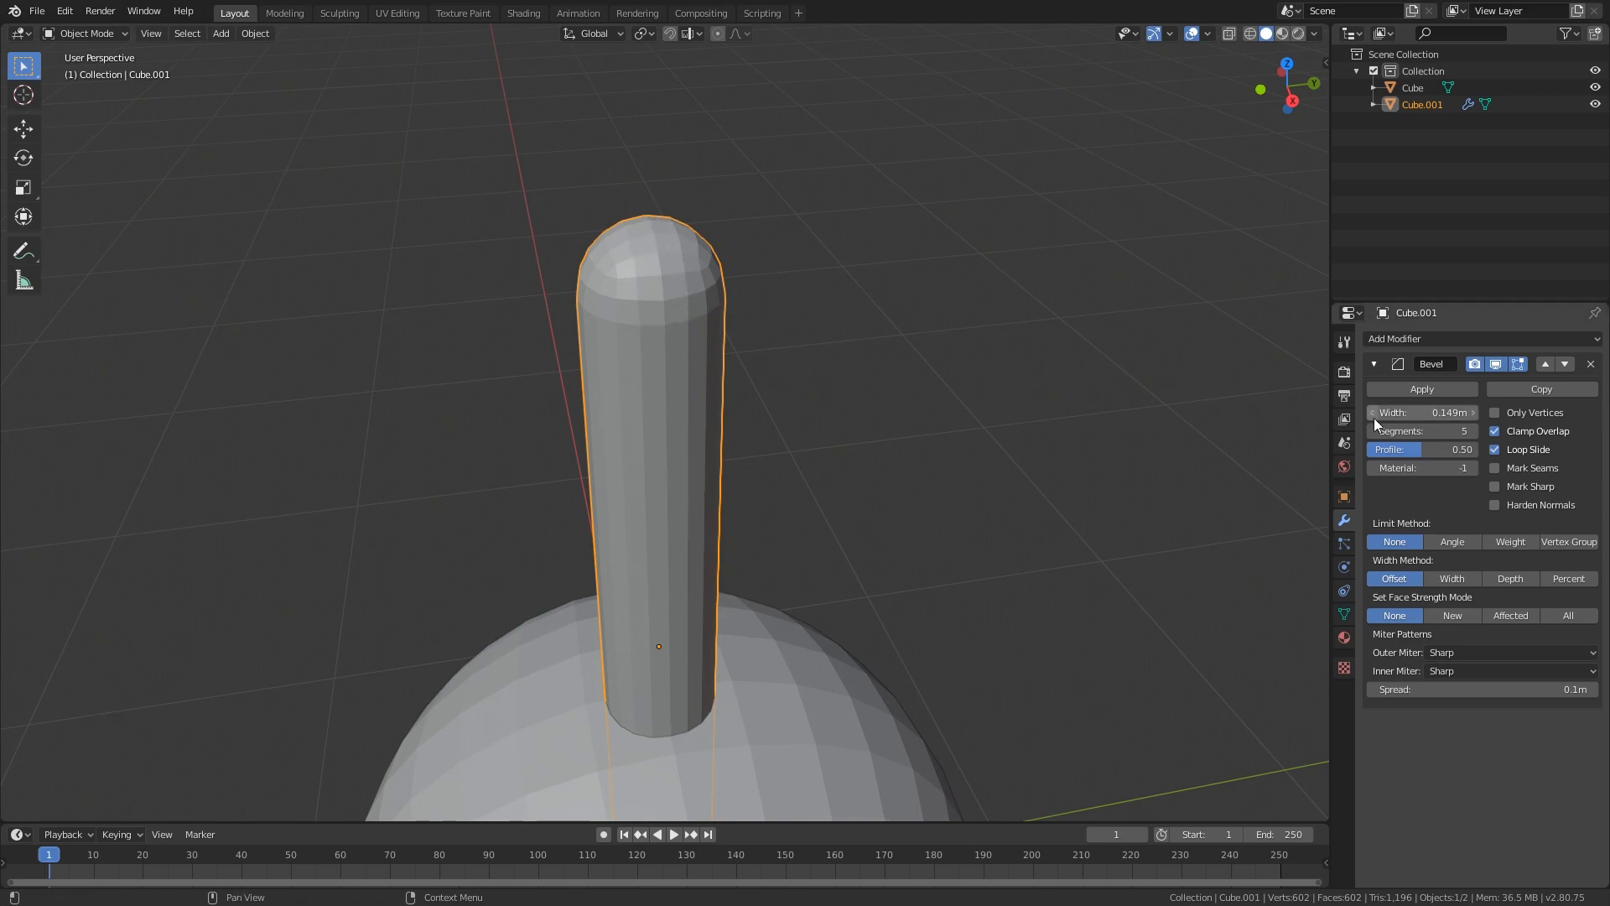
left_click_drag(1405, 412, 1389, 413, "shift")
scroll(814, 369, "down", 3)
middle_click_drag(813, 369, 640, 333, "shift")
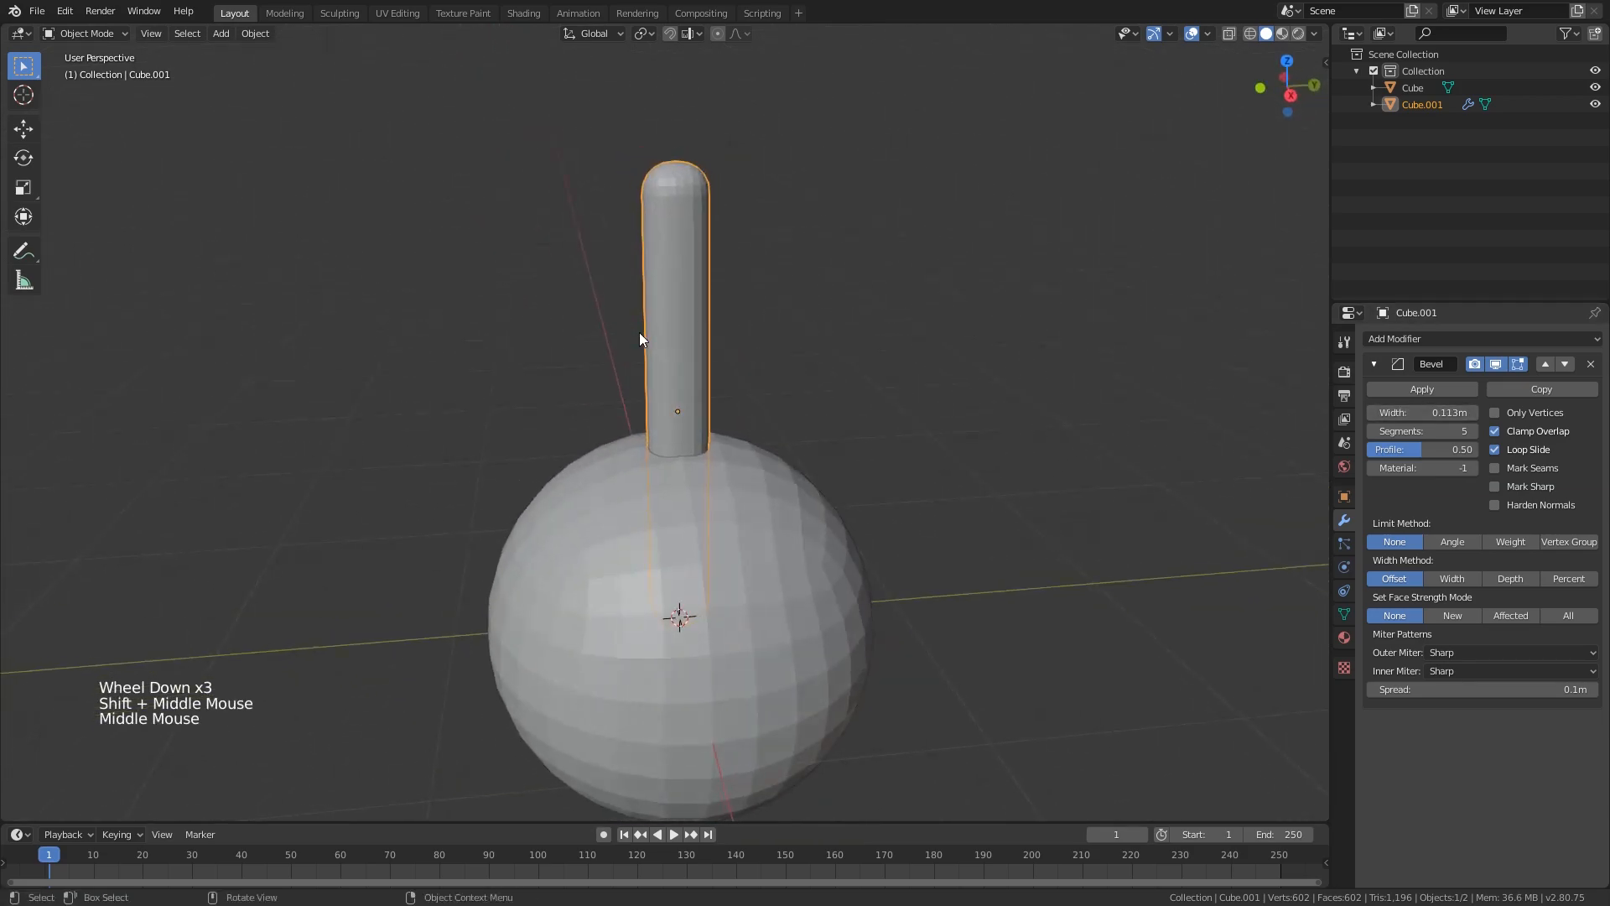
Find the Bool Tool add-on in the preferences by searching for "bool" and check its details
key("F4")
left_click(738, 380)
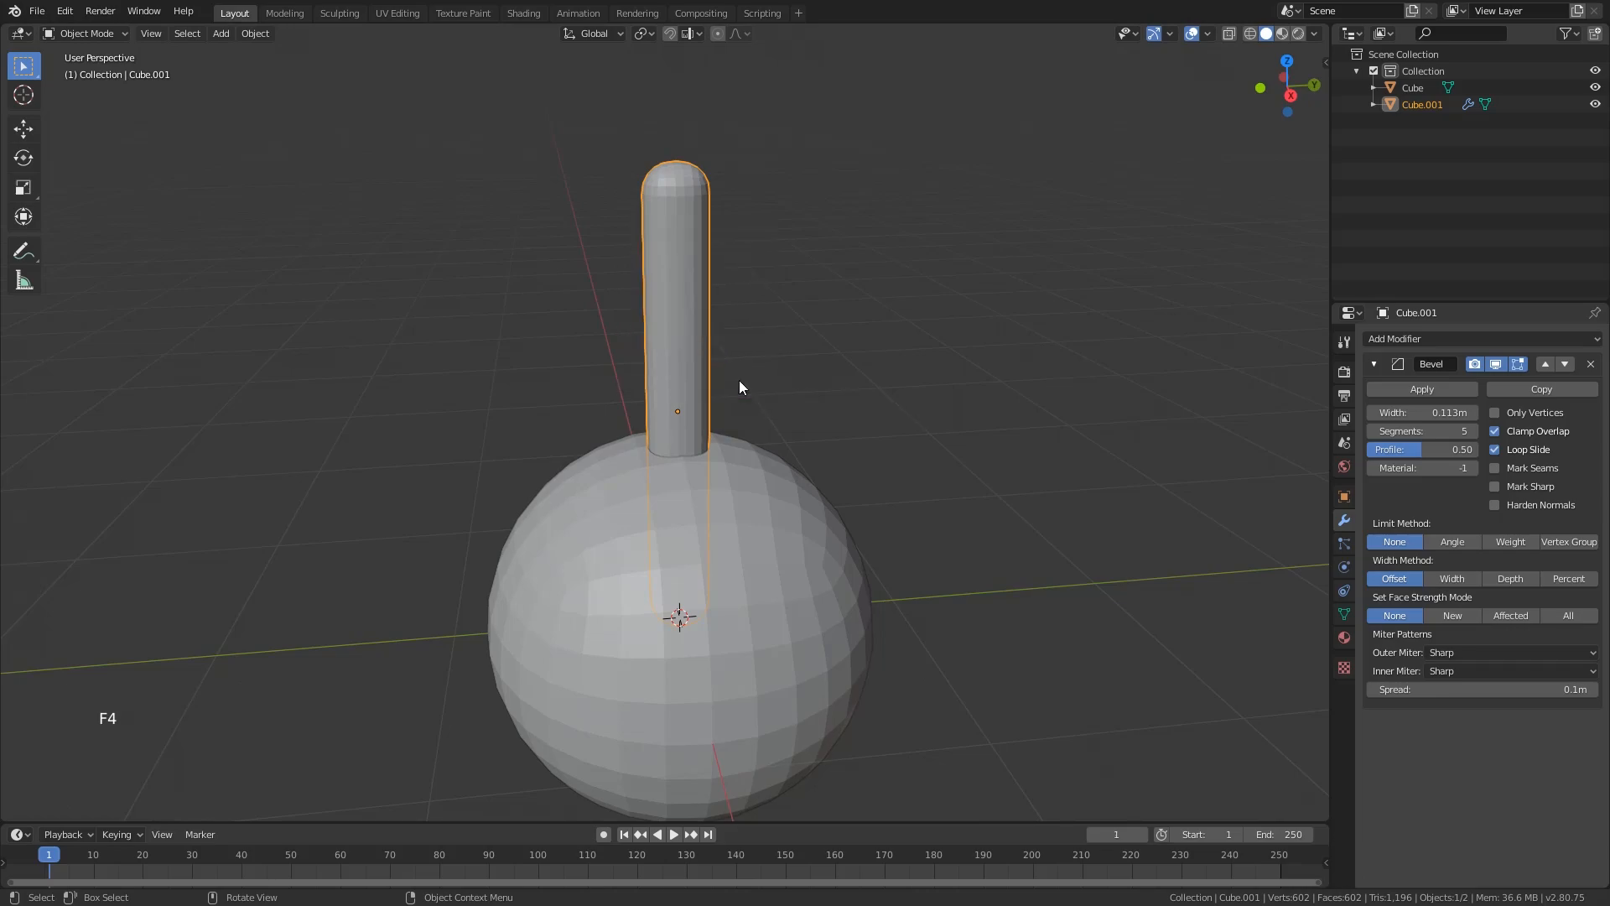
left_click(916, 271)
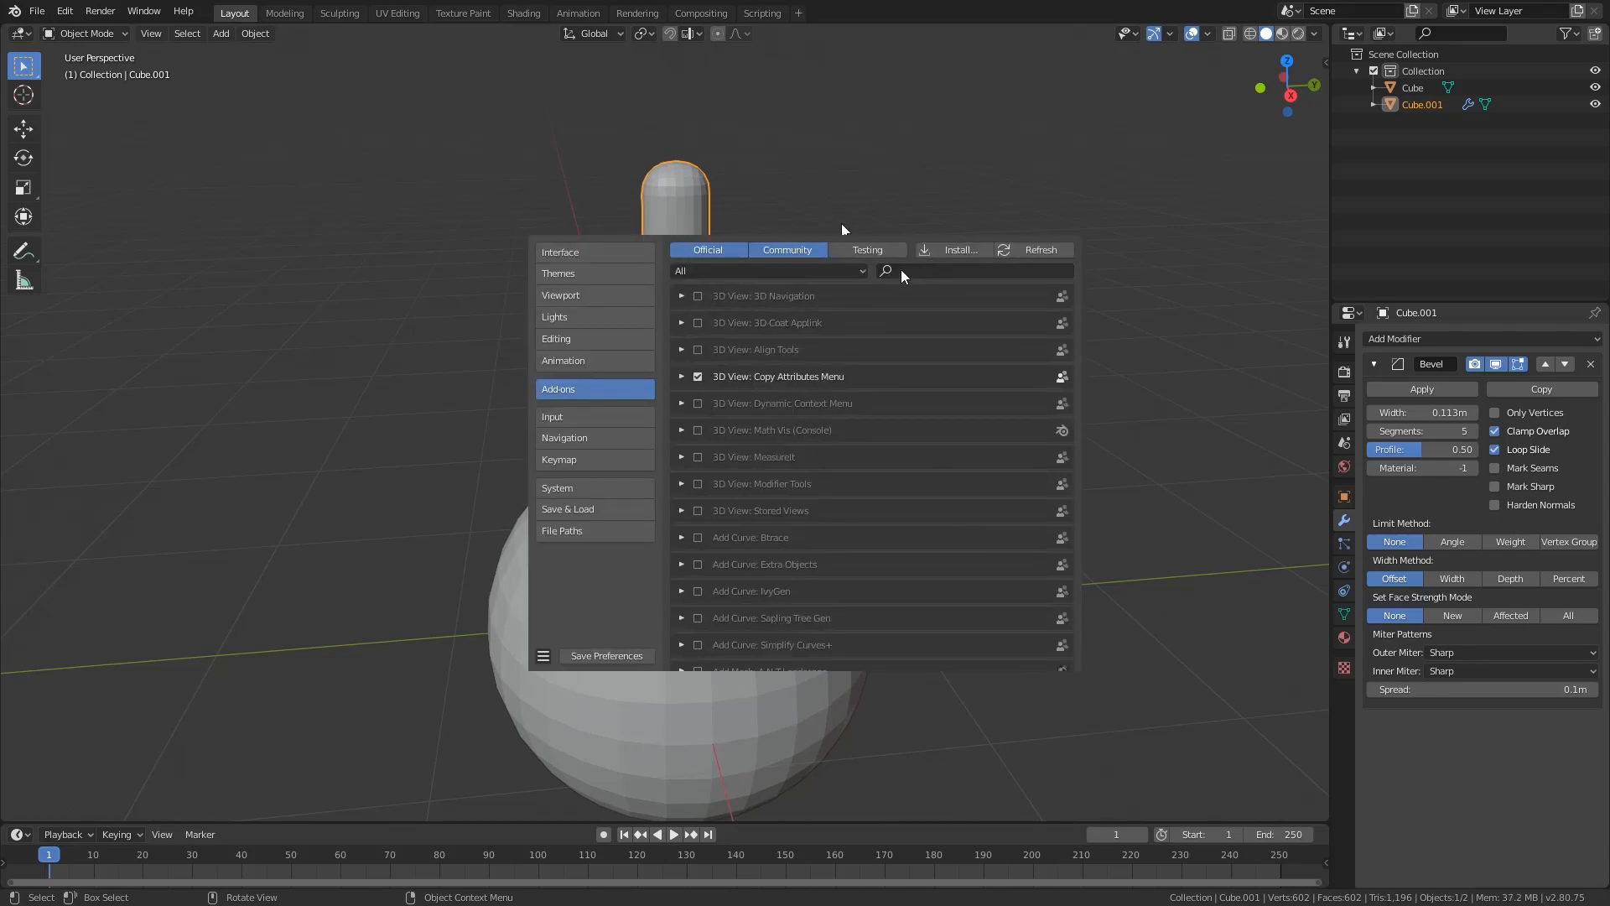
type("bool")
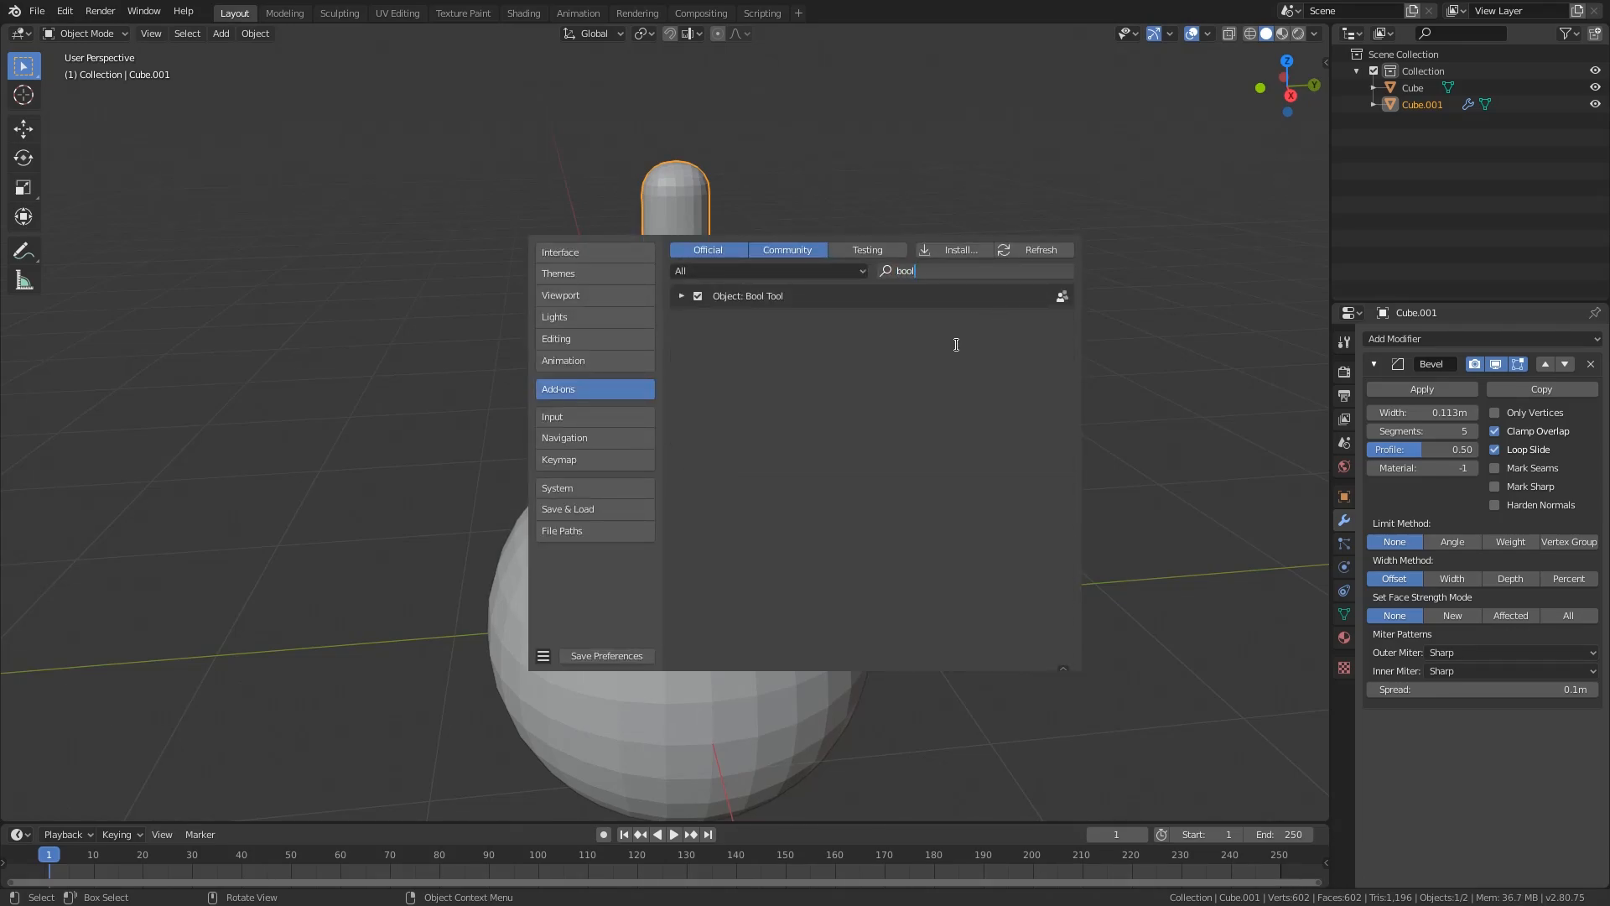
key("Return")
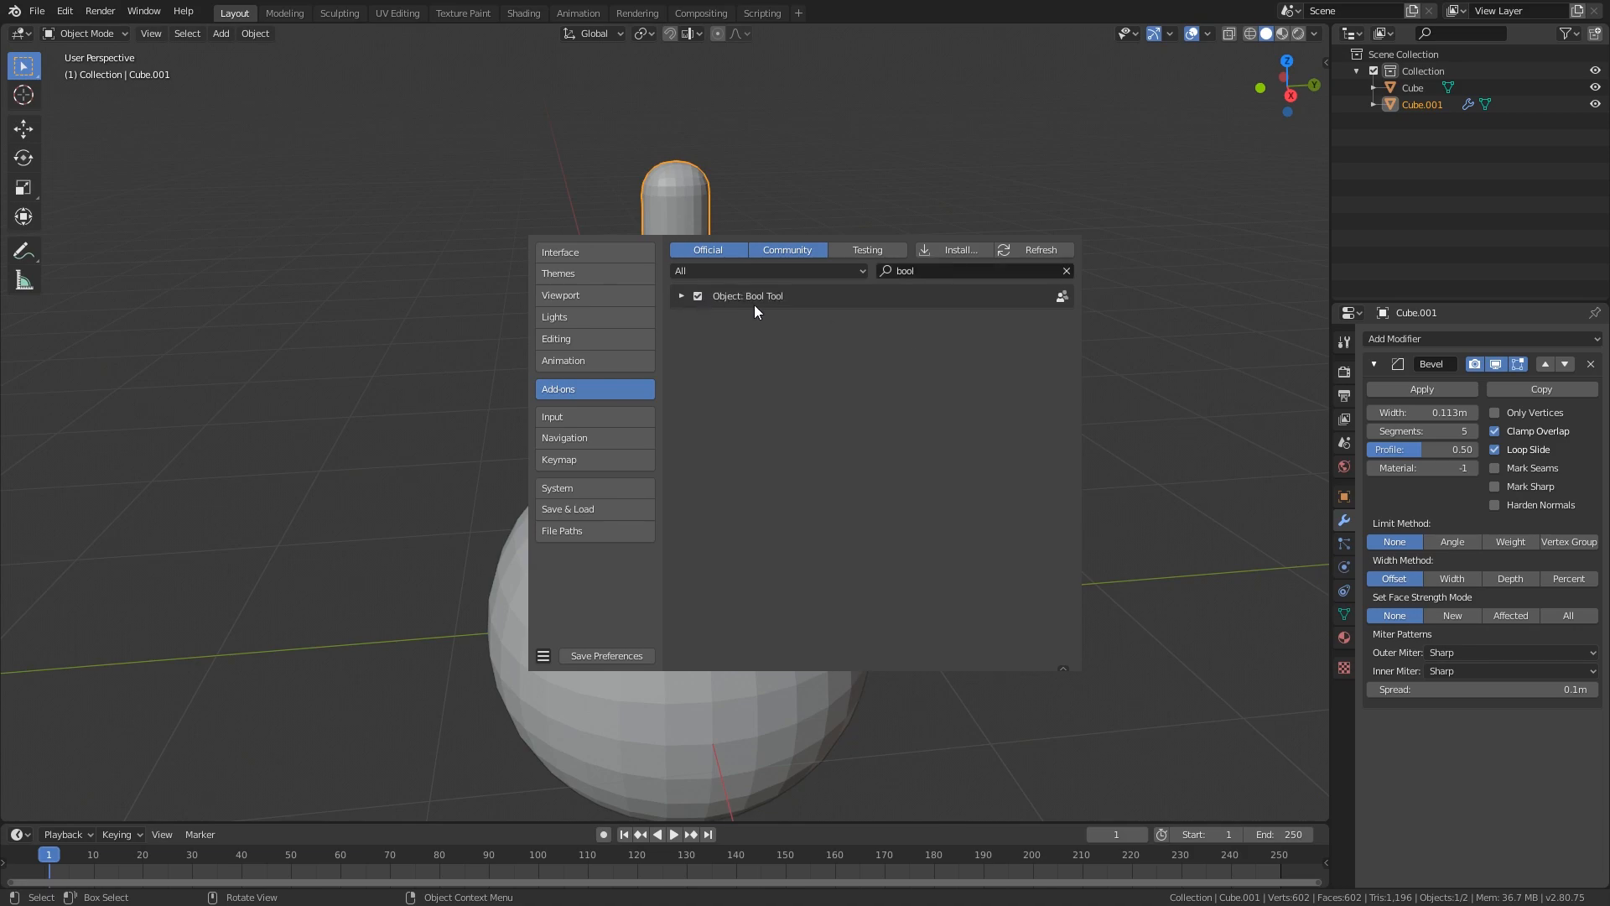
left_click(681, 295)
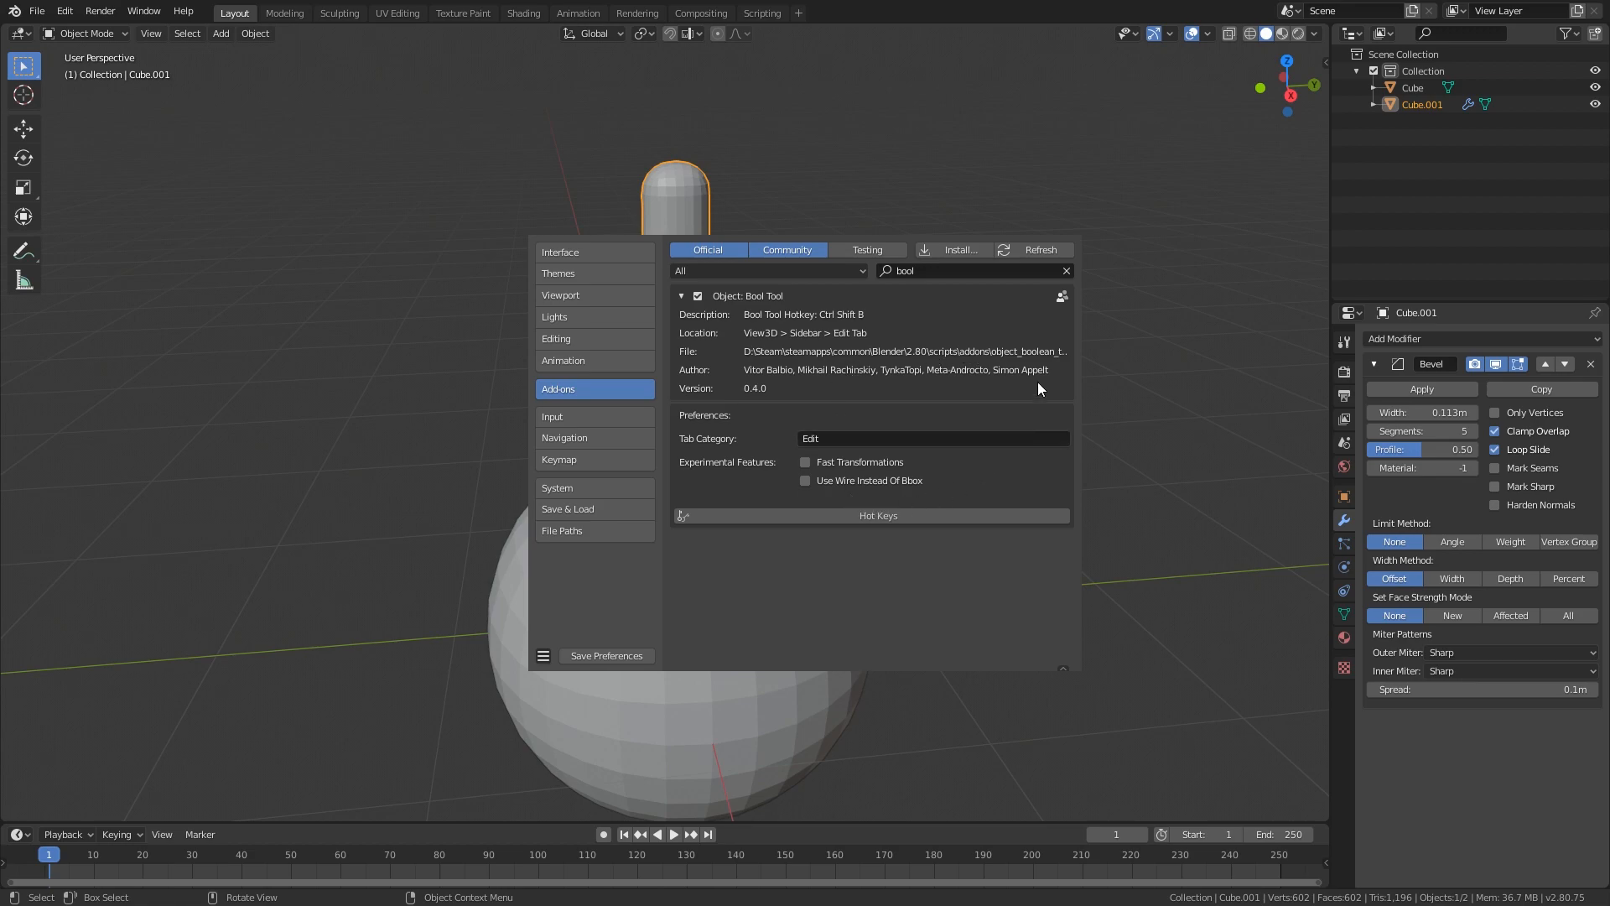
left_click(1010, 183)
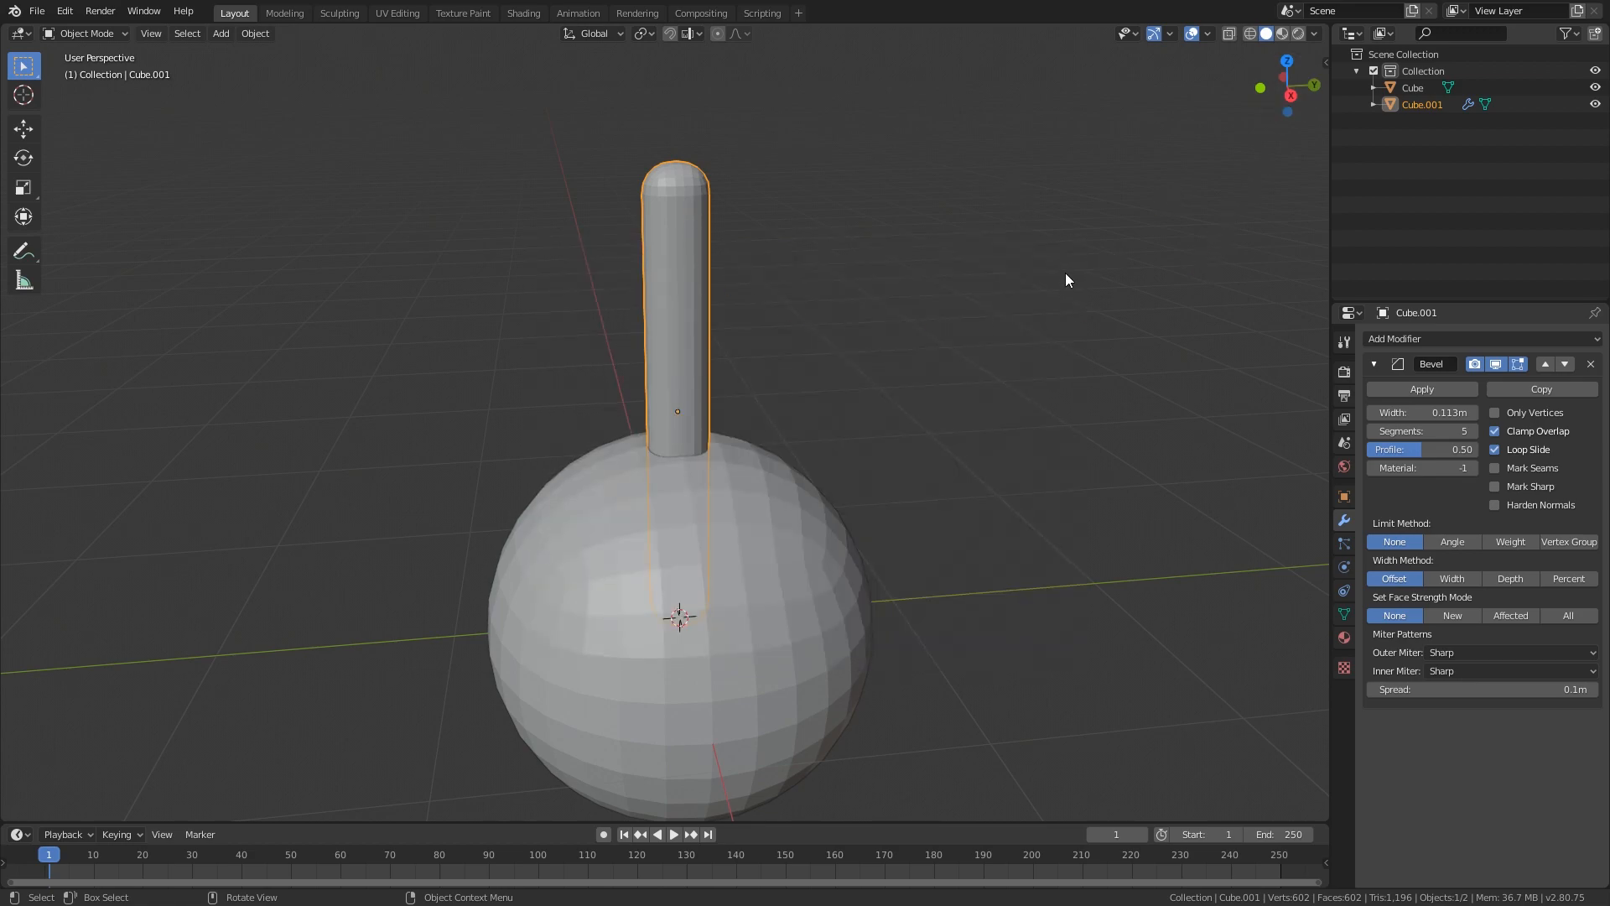
Cut the bevelled column out of the sphere as a non-destructive Brush Boolean Difference with Bool Tool
key("n")
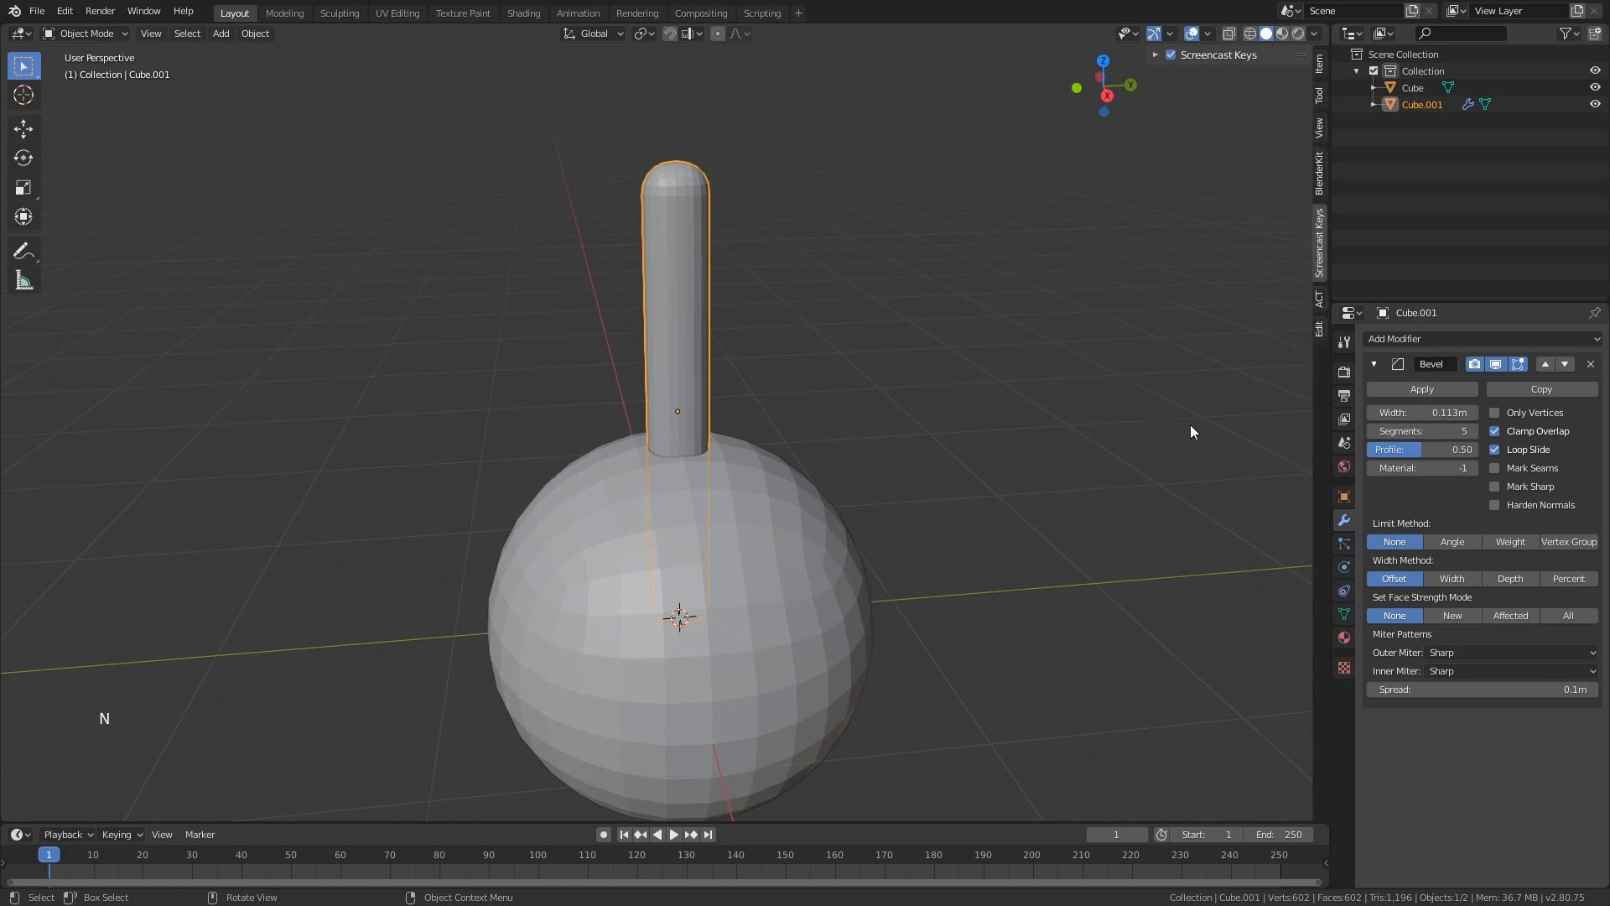
left_click(1320, 332)
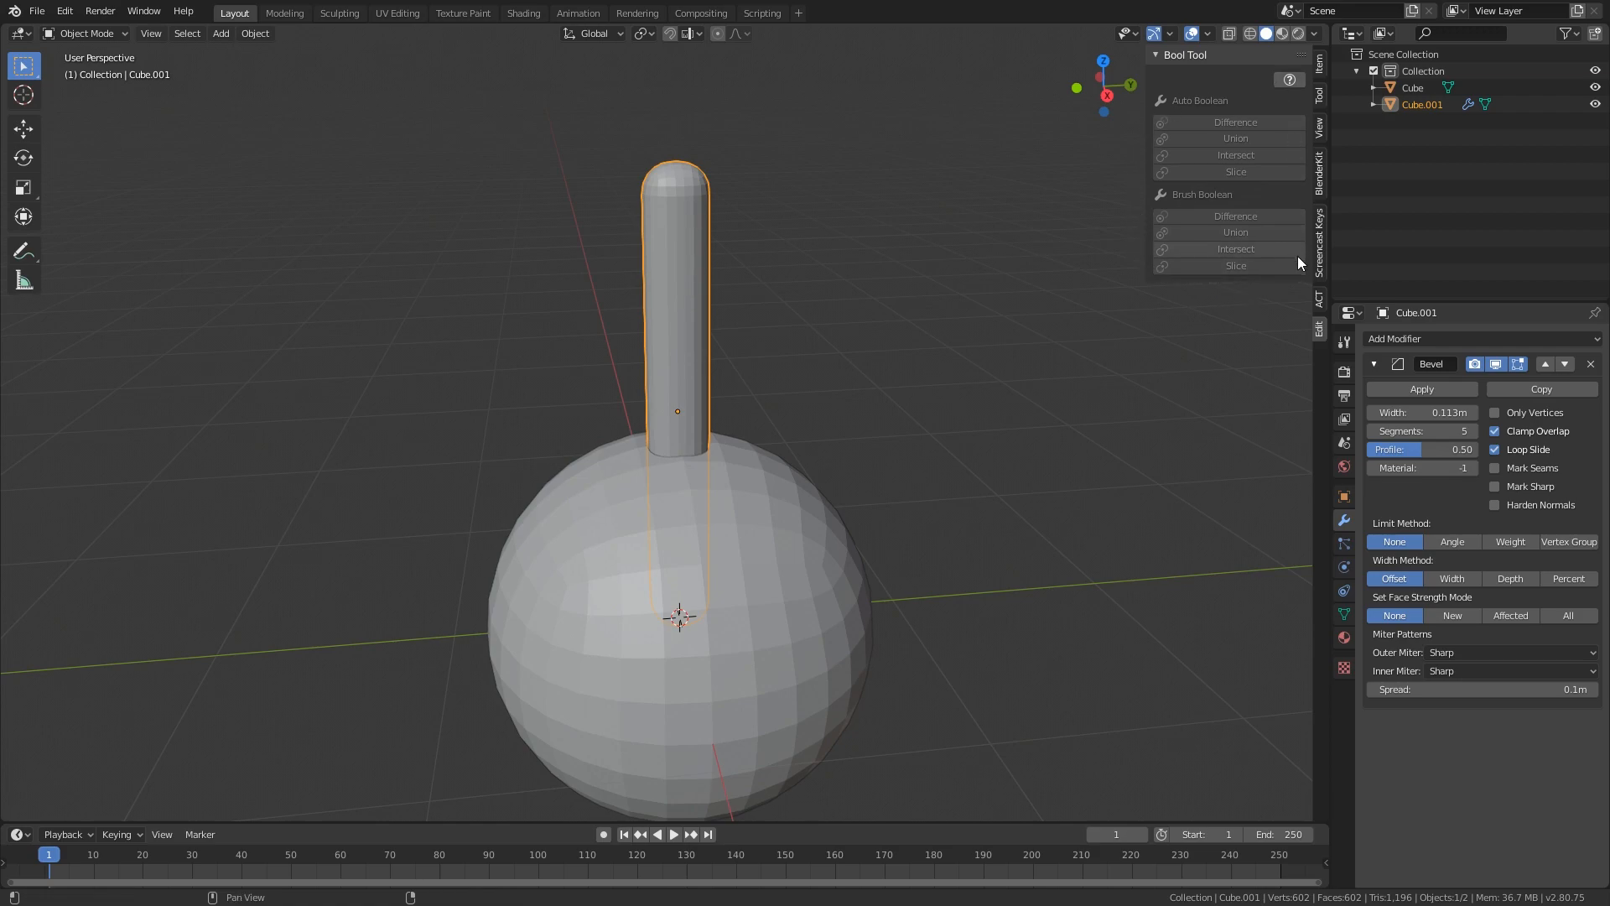
middle_click_drag(1014, 468, 907, 462)
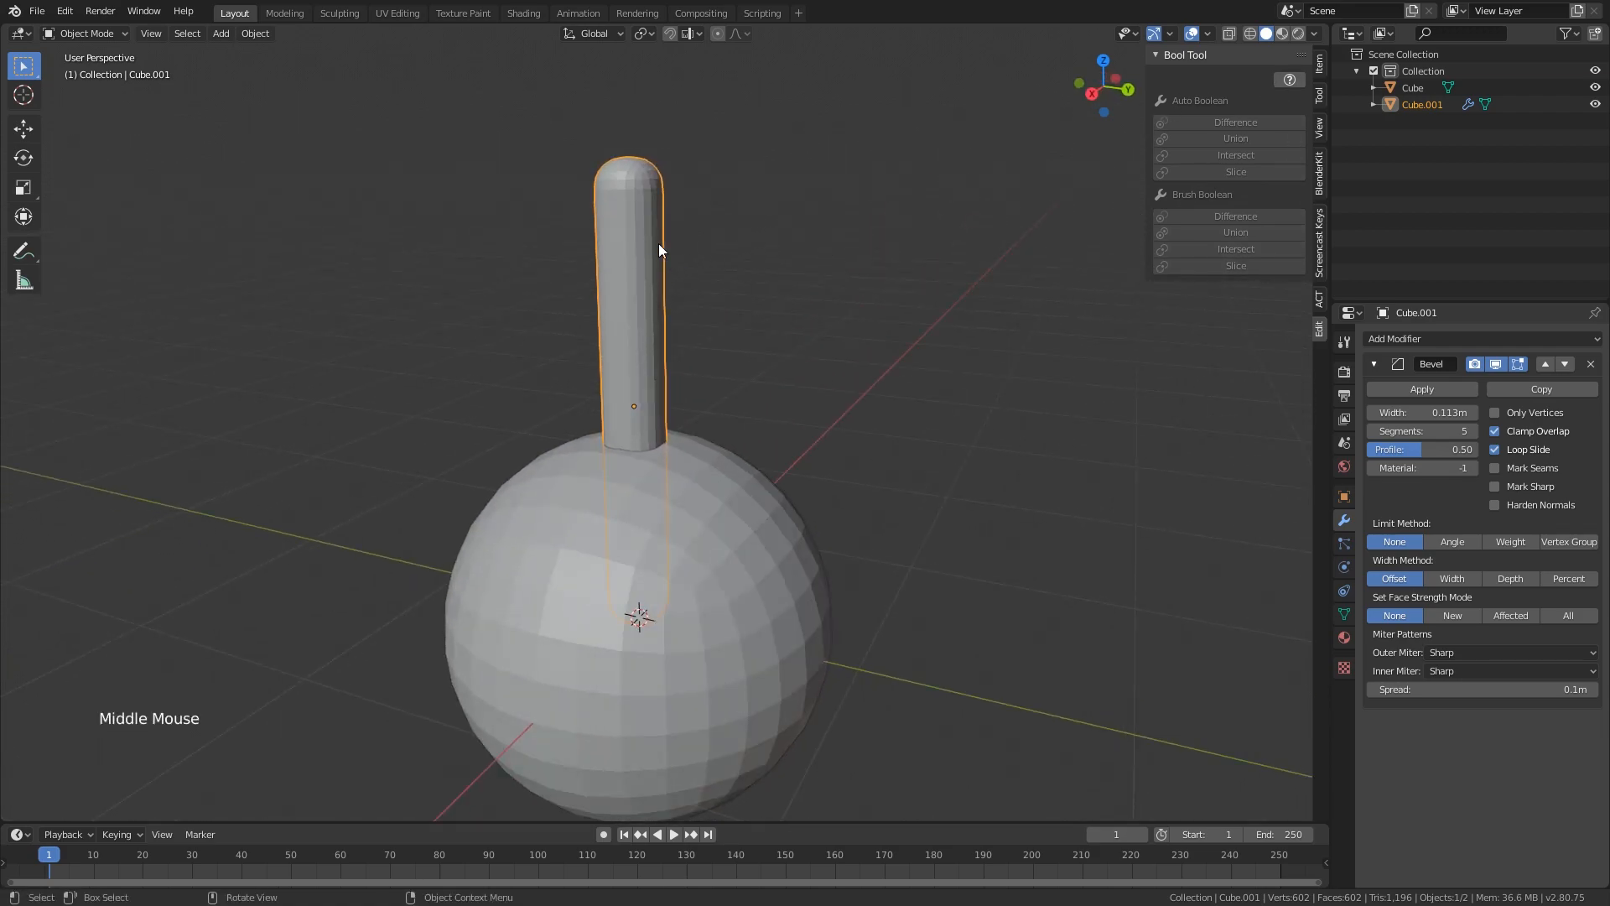
left_click(634, 191)
key("shift")
left_click(737, 489, "shift")
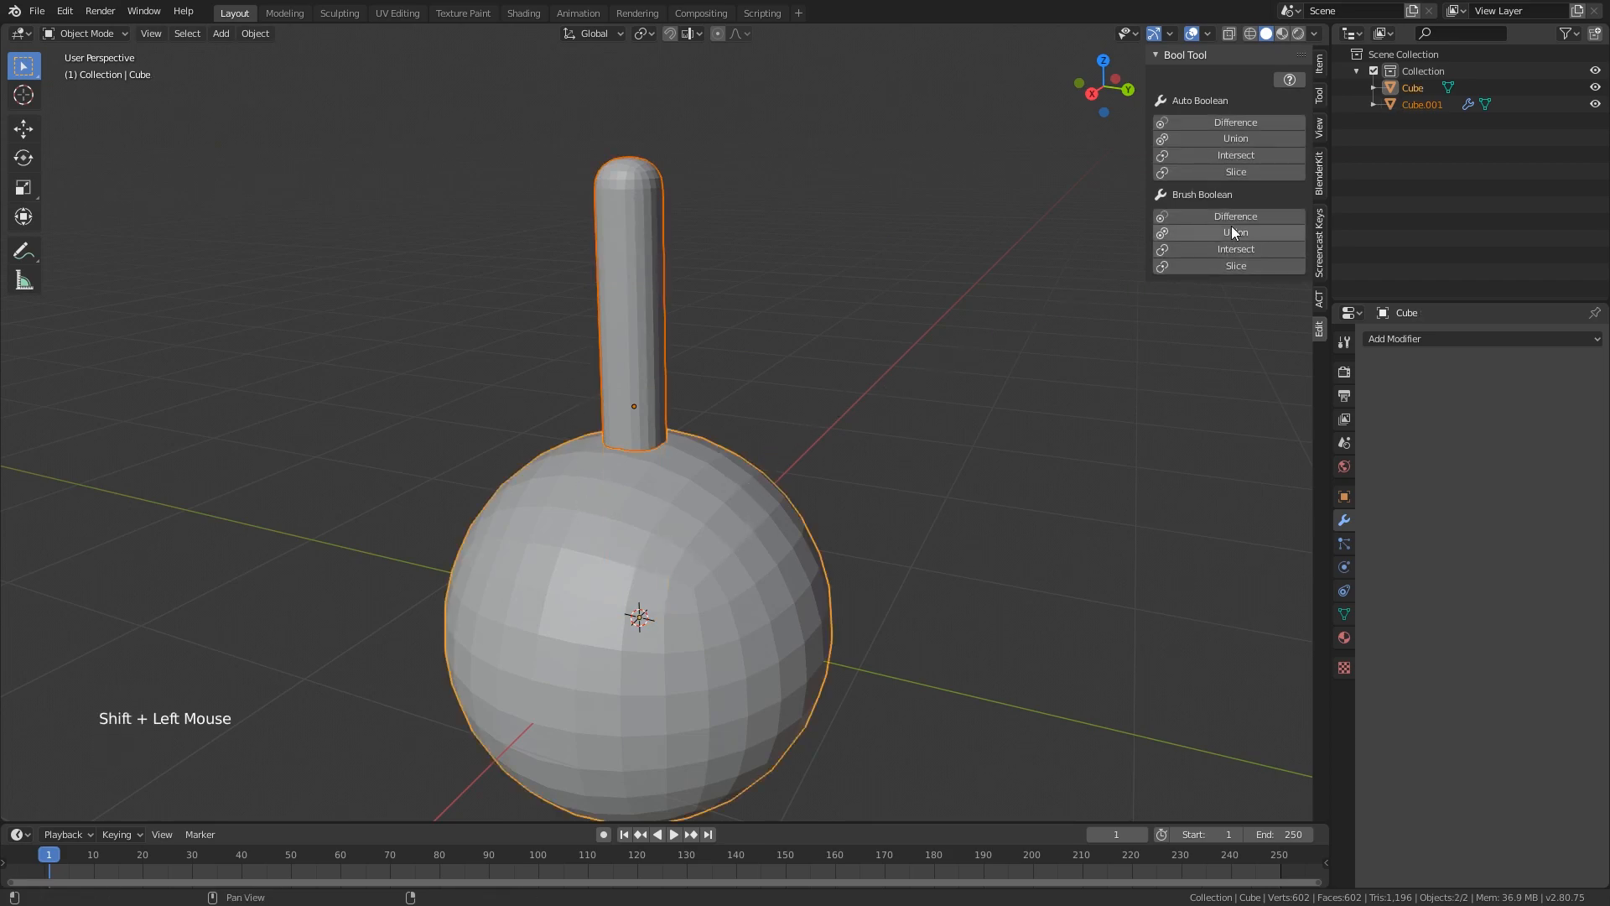
left_click(1176, 215)
Select only the sphere and add a Bevel modifier after its boolean modifier
middle_click_drag(778, 425, 569, 511)
middle_click(724, 429, "alt")
scroll(725, 430, "up", 6)
middle_click_drag(837, 364, 719, 464, "shift")
scroll(724, 466, "up", 1)
scroll(483, 387, "up", 4)
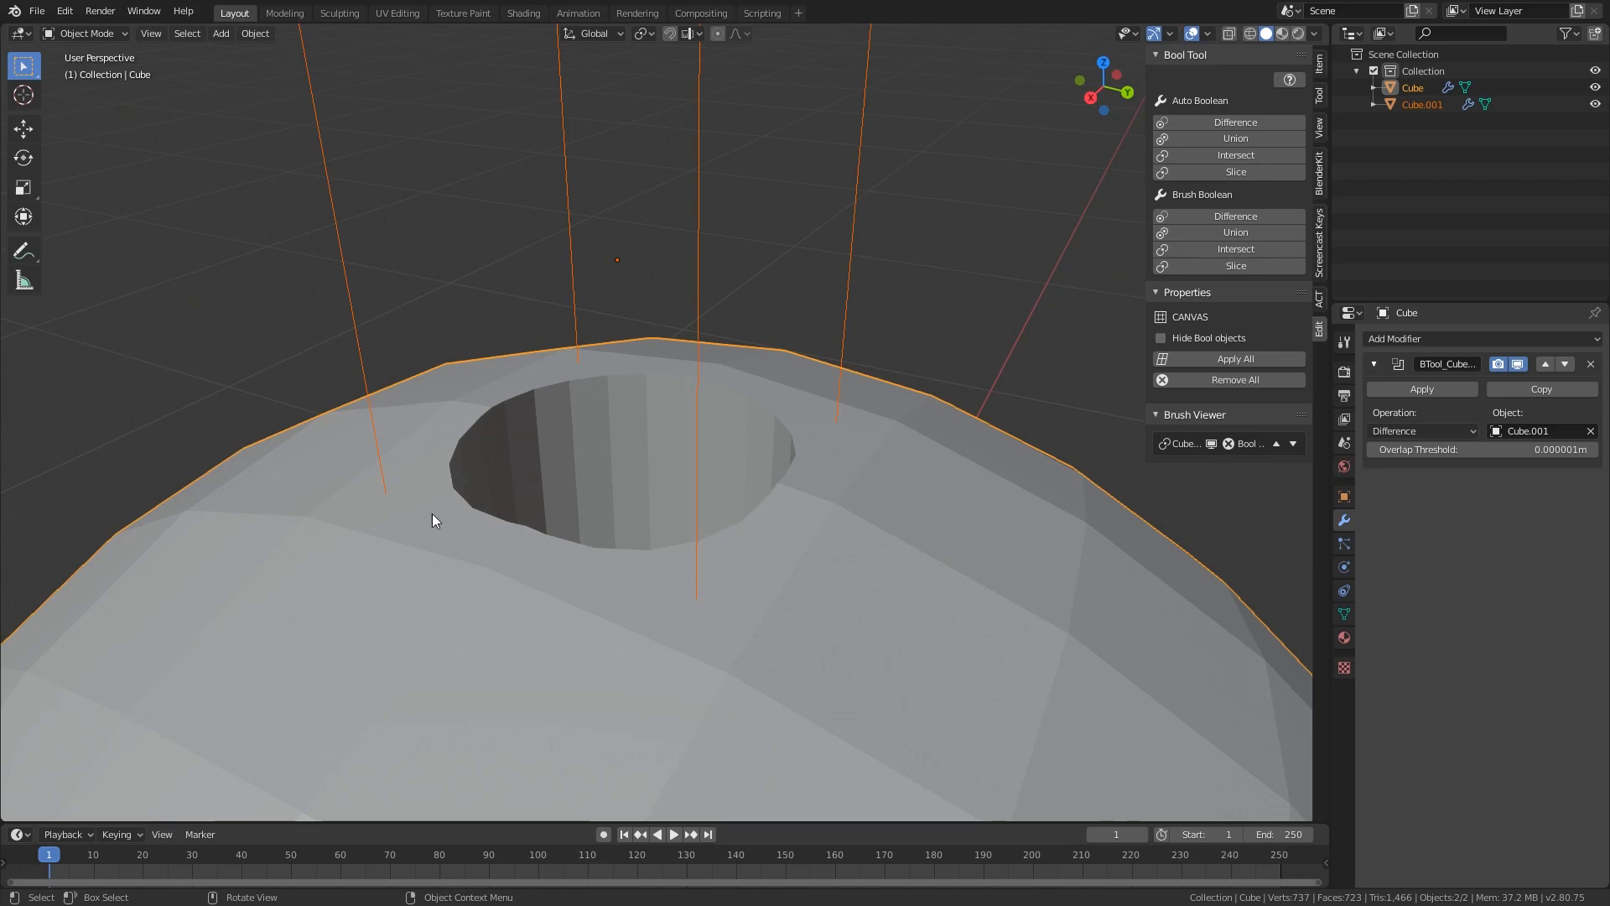
left_click(958, 476)
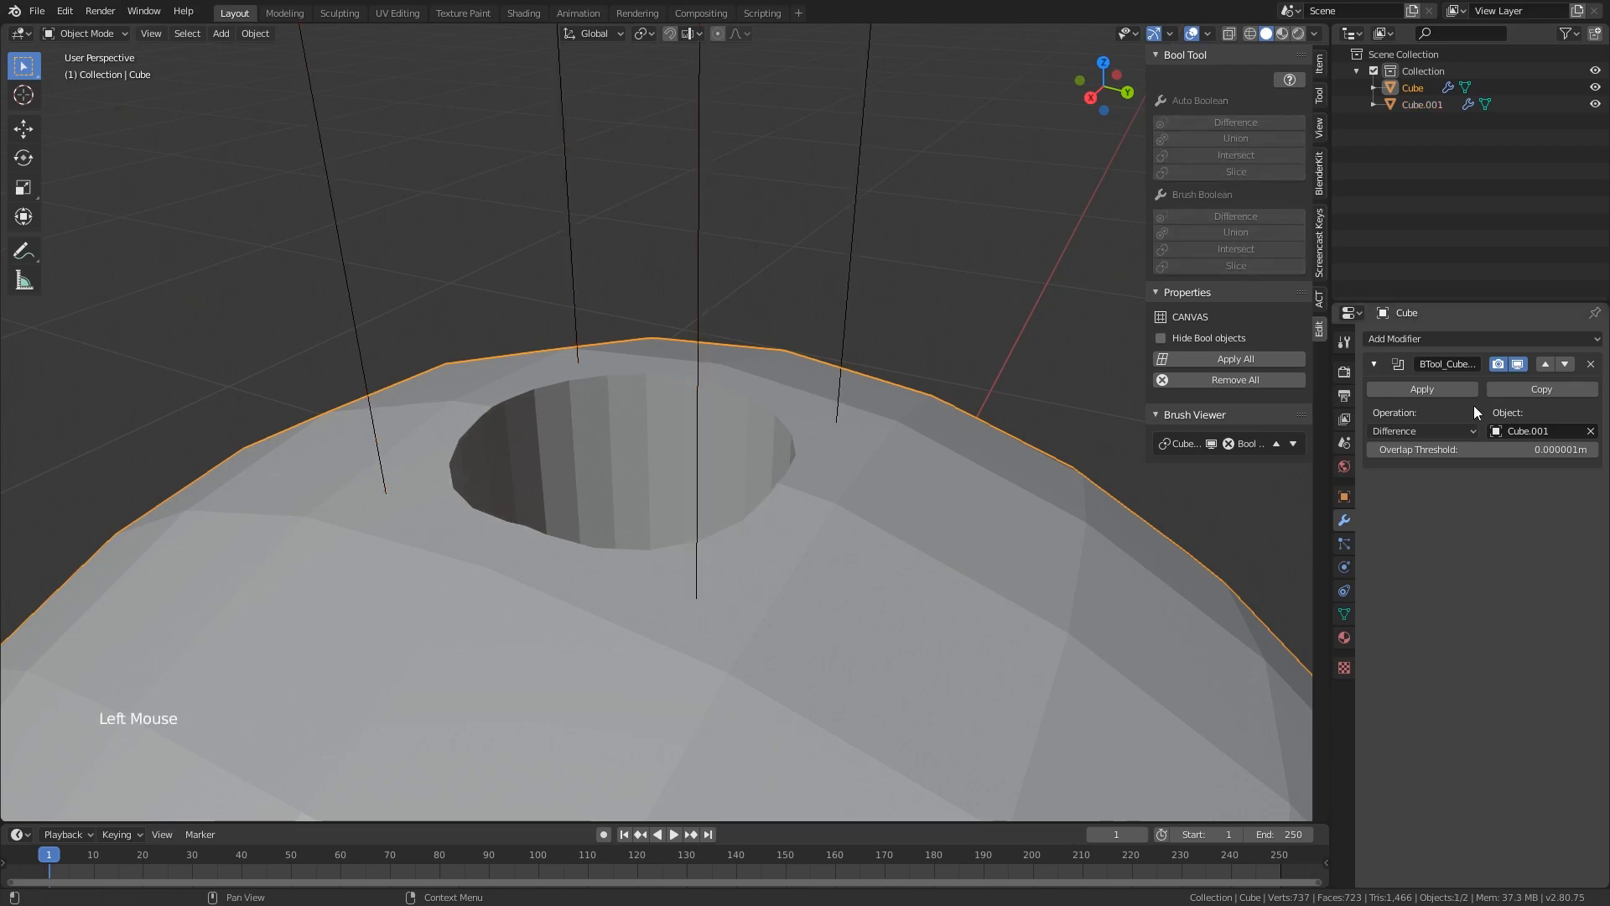
left_click(1443, 339)
left_click(1290, 392)
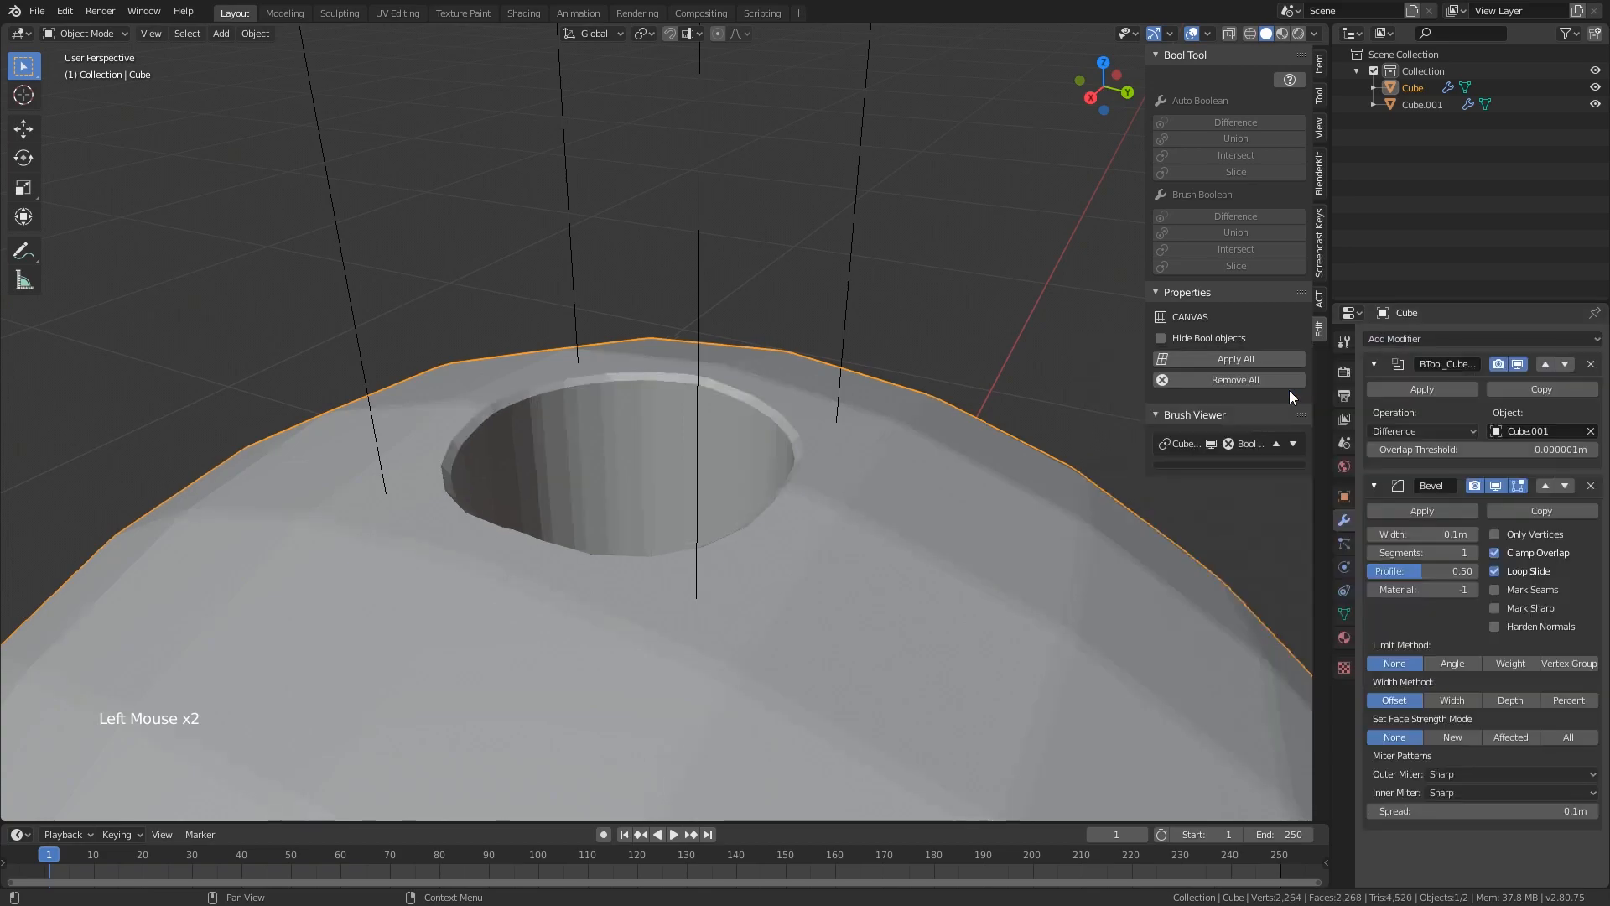
Set the limit method of the sphere's Bevel modifier to Angle
middle_click_drag(688, 545, 675, 520)
scroll(686, 539, "down", 2)
middle_click_drag(675, 520, 725, 566)
scroll(715, 555, "down", 4)
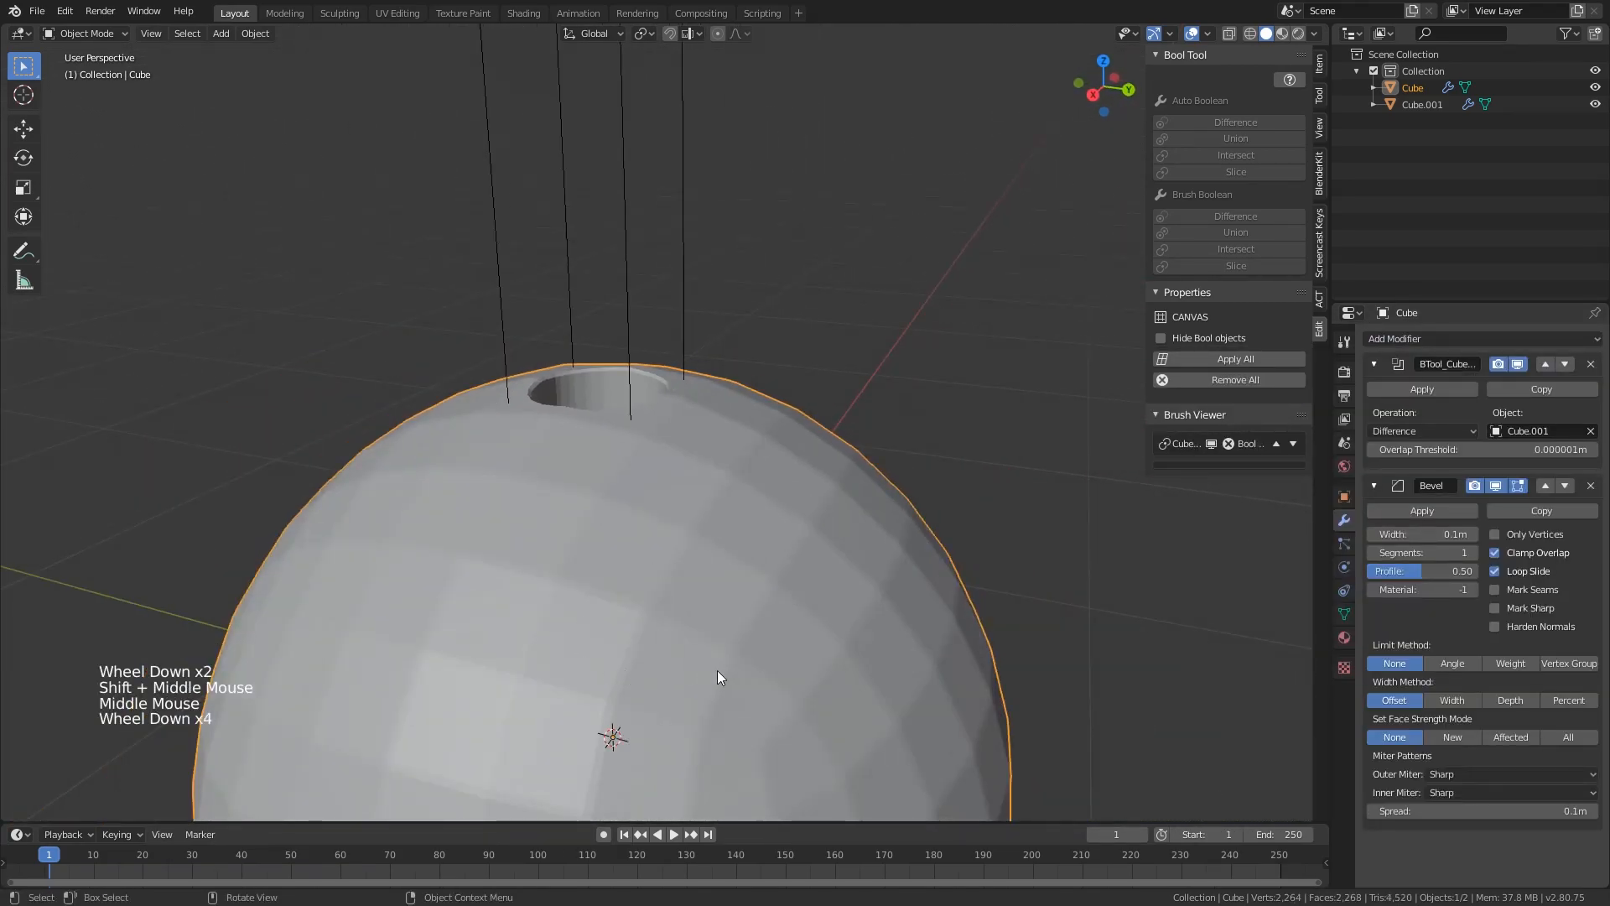
scroll(777, 596, "up", 5)
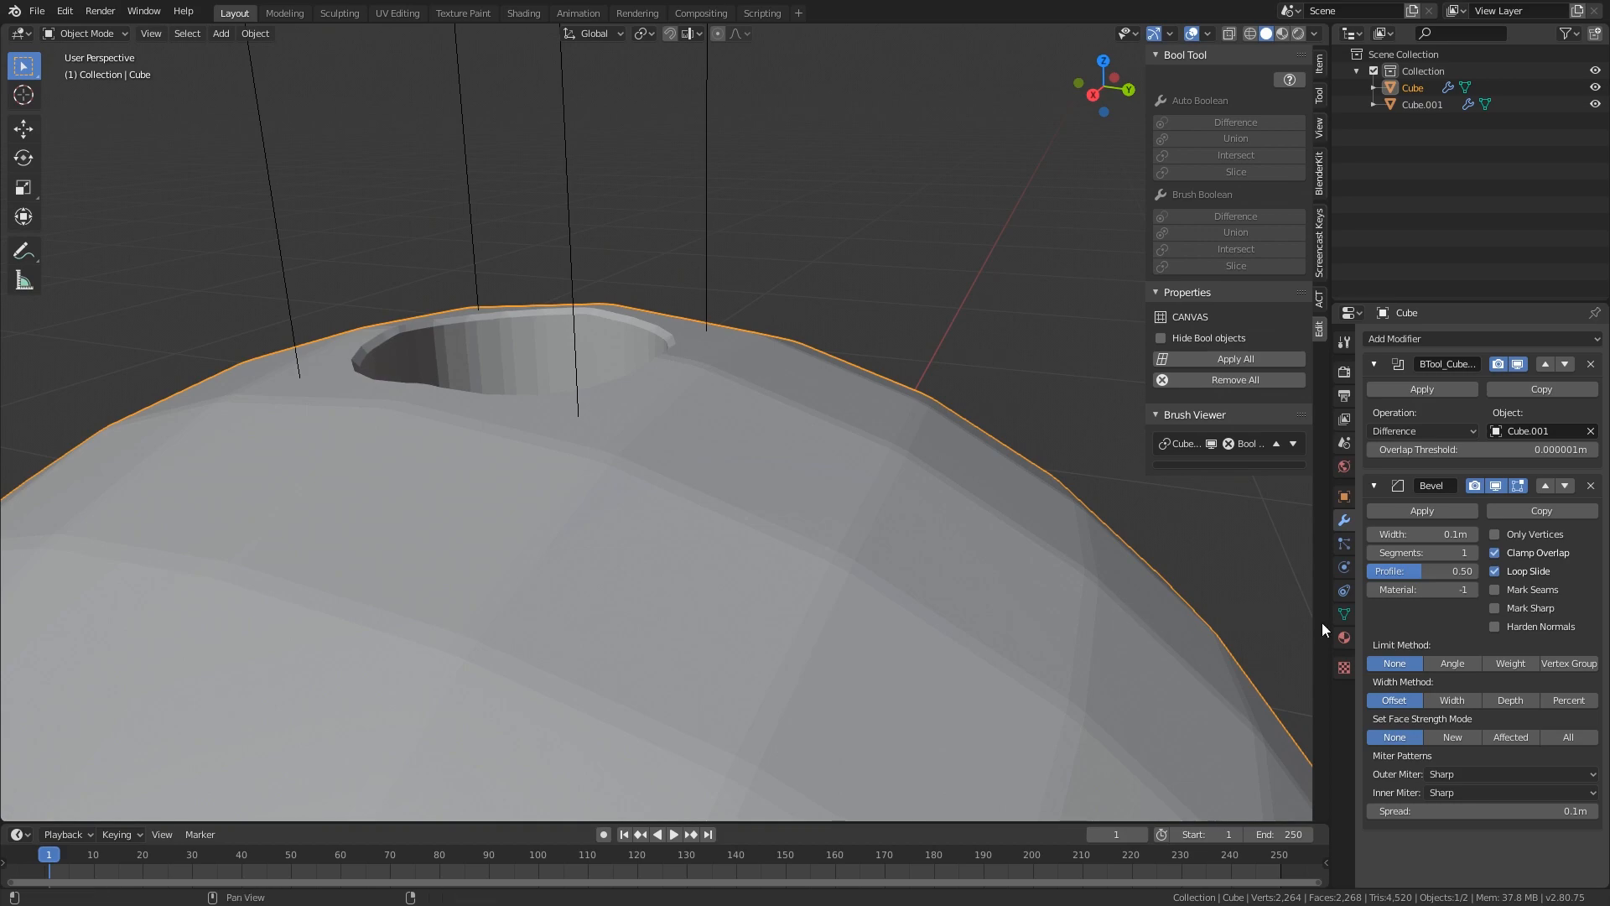
left_click(1448, 667)
Reduce the sphere's bevel width to 0.02 m for a narrow bevel around the hole's rim
middle_click_drag(817, 412, 612, 402, "shift")
middle_click_drag(613, 403, 405, 395)
scroll(493, 439, "up", 1)
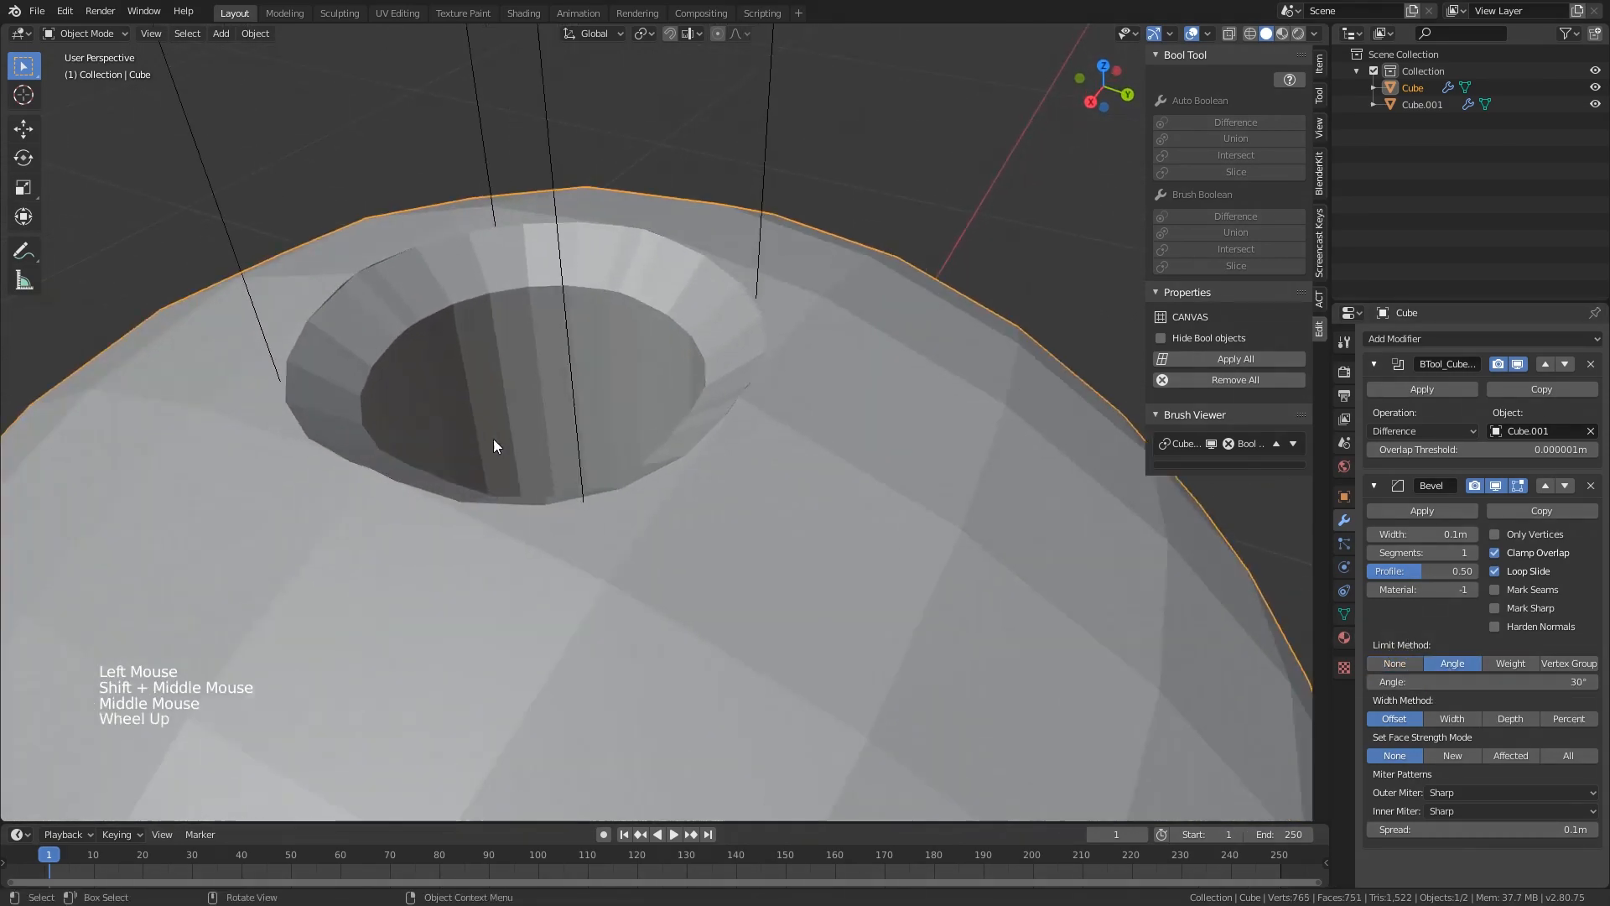
middle_click_drag(255, 397, 288, 423, "shift")
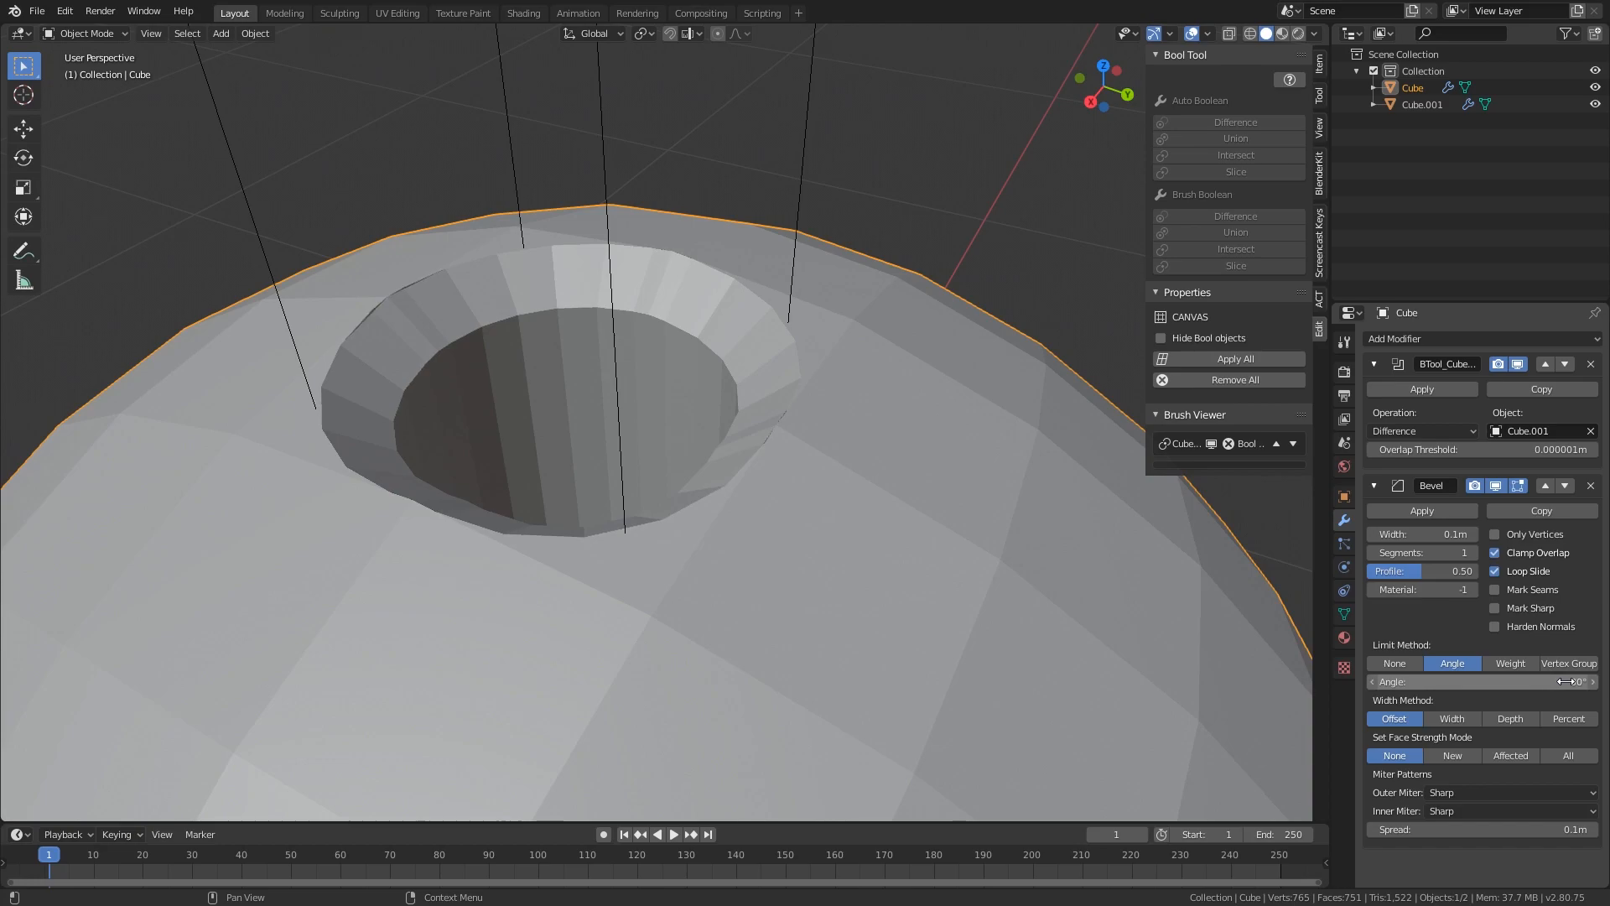
left_click(1426, 534, "shift")
left_click_drag(1426, 534, 1388, 534, "shift")
Select both the sphere and the cutter column and shade them smooth
scroll(602, 319, "down", 4)
middle_click_drag(603, 318, 713, 495, "shift")
scroll(746, 478, "down", 6)
scroll(746, 466, "up", 1, "shift")
middle_click_drag(713, 495, 669, 491)
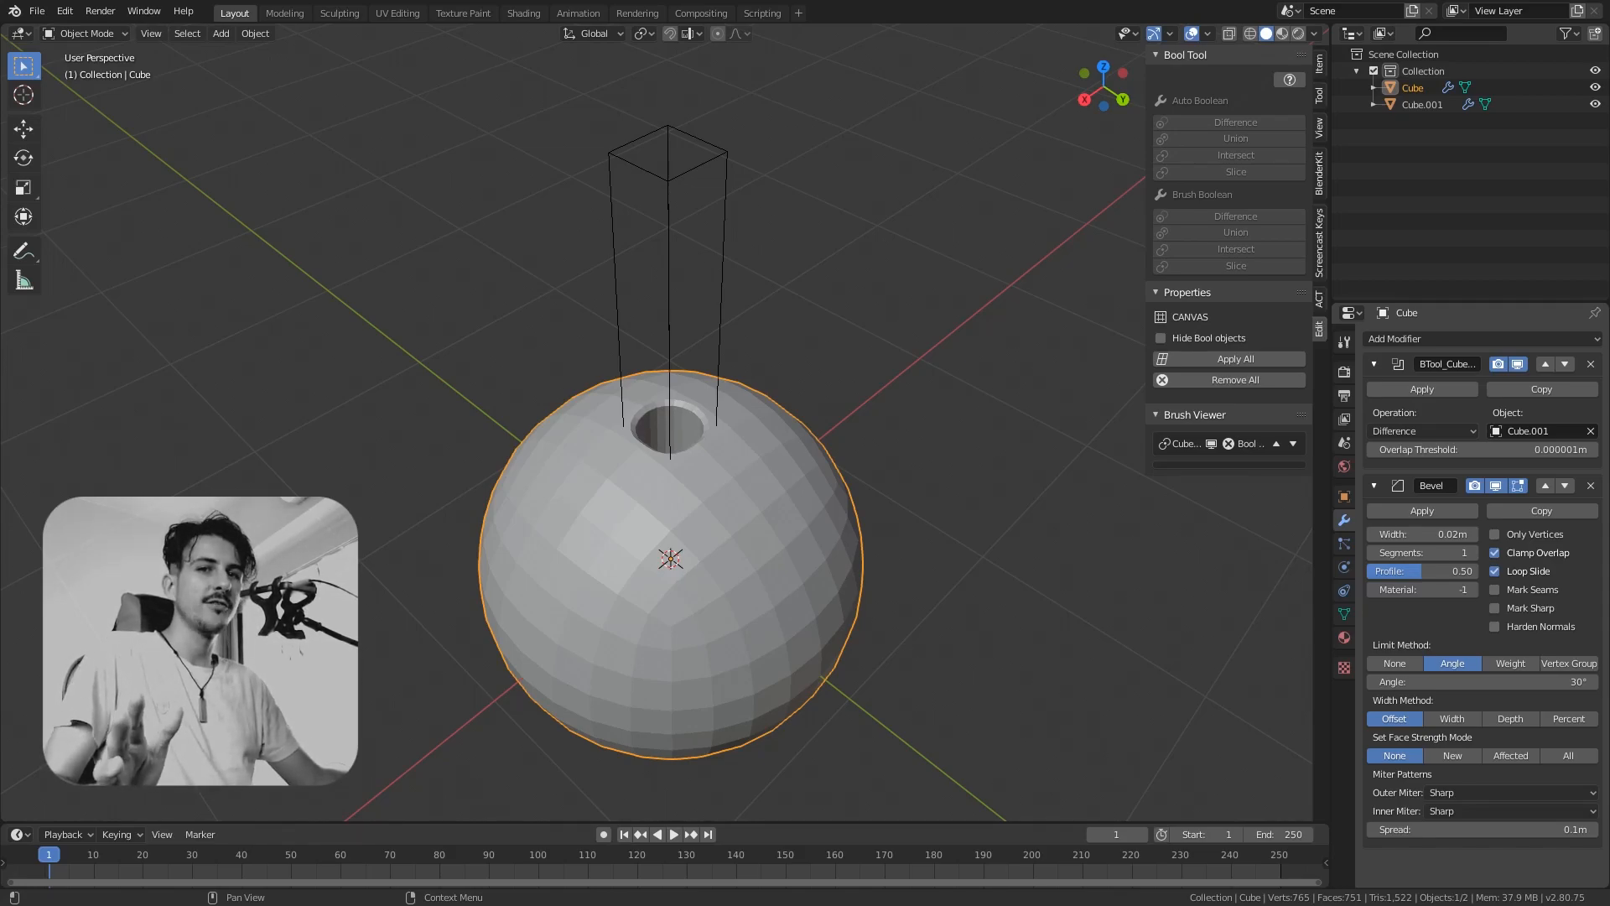
middle_click_drag(931, 210, 953, 230)
left_click_drag(953, 230, 740, 506)
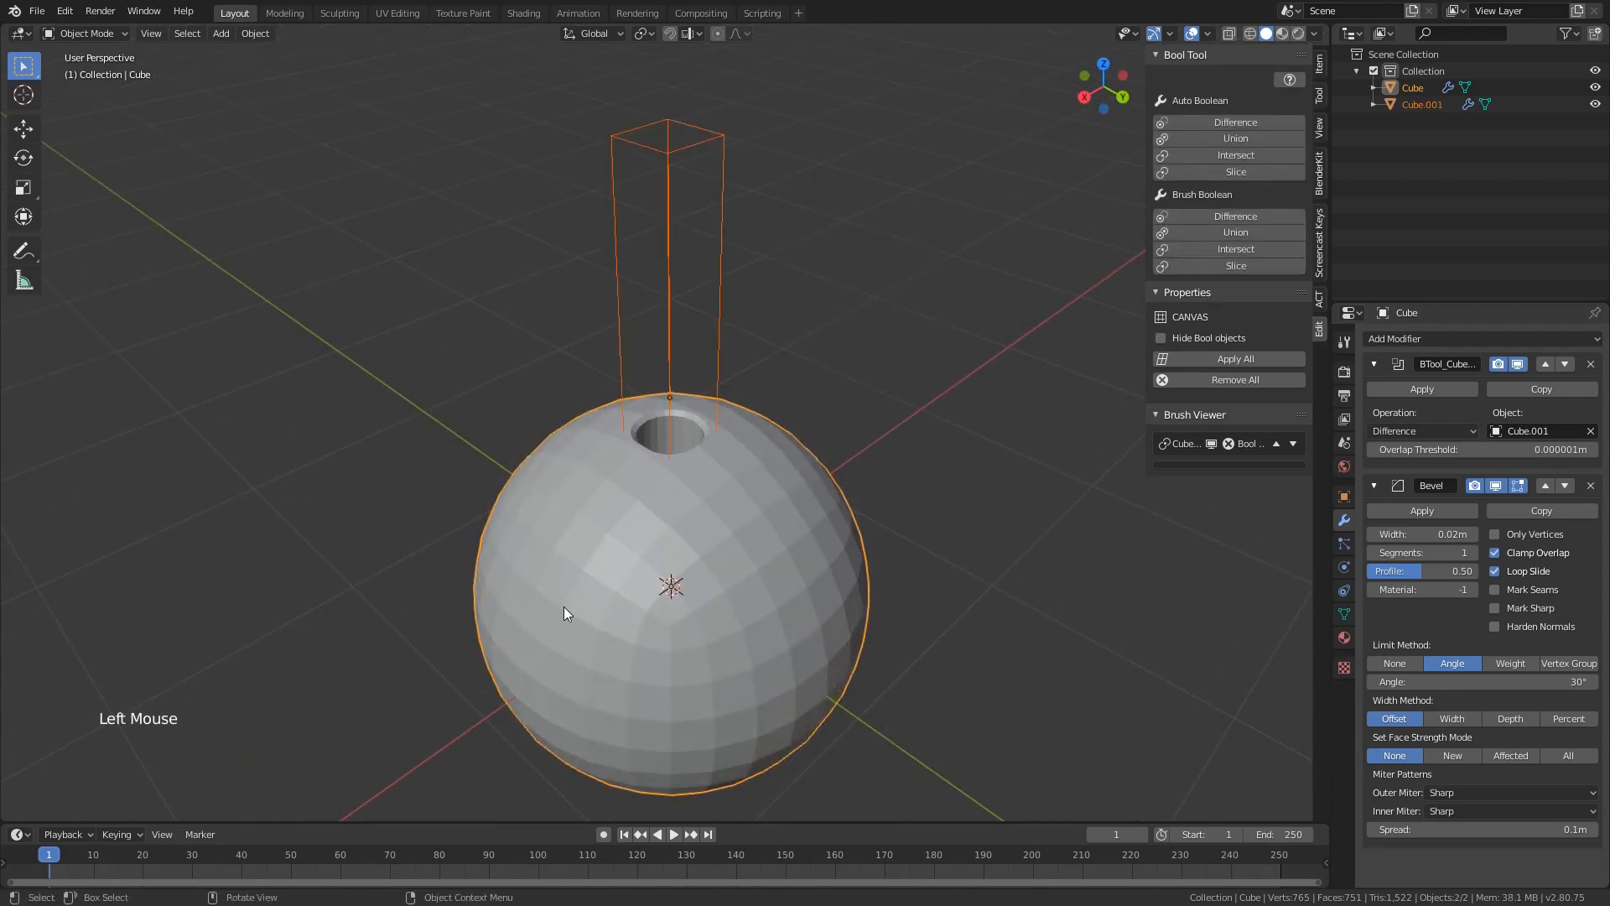
right_click(716, 469)
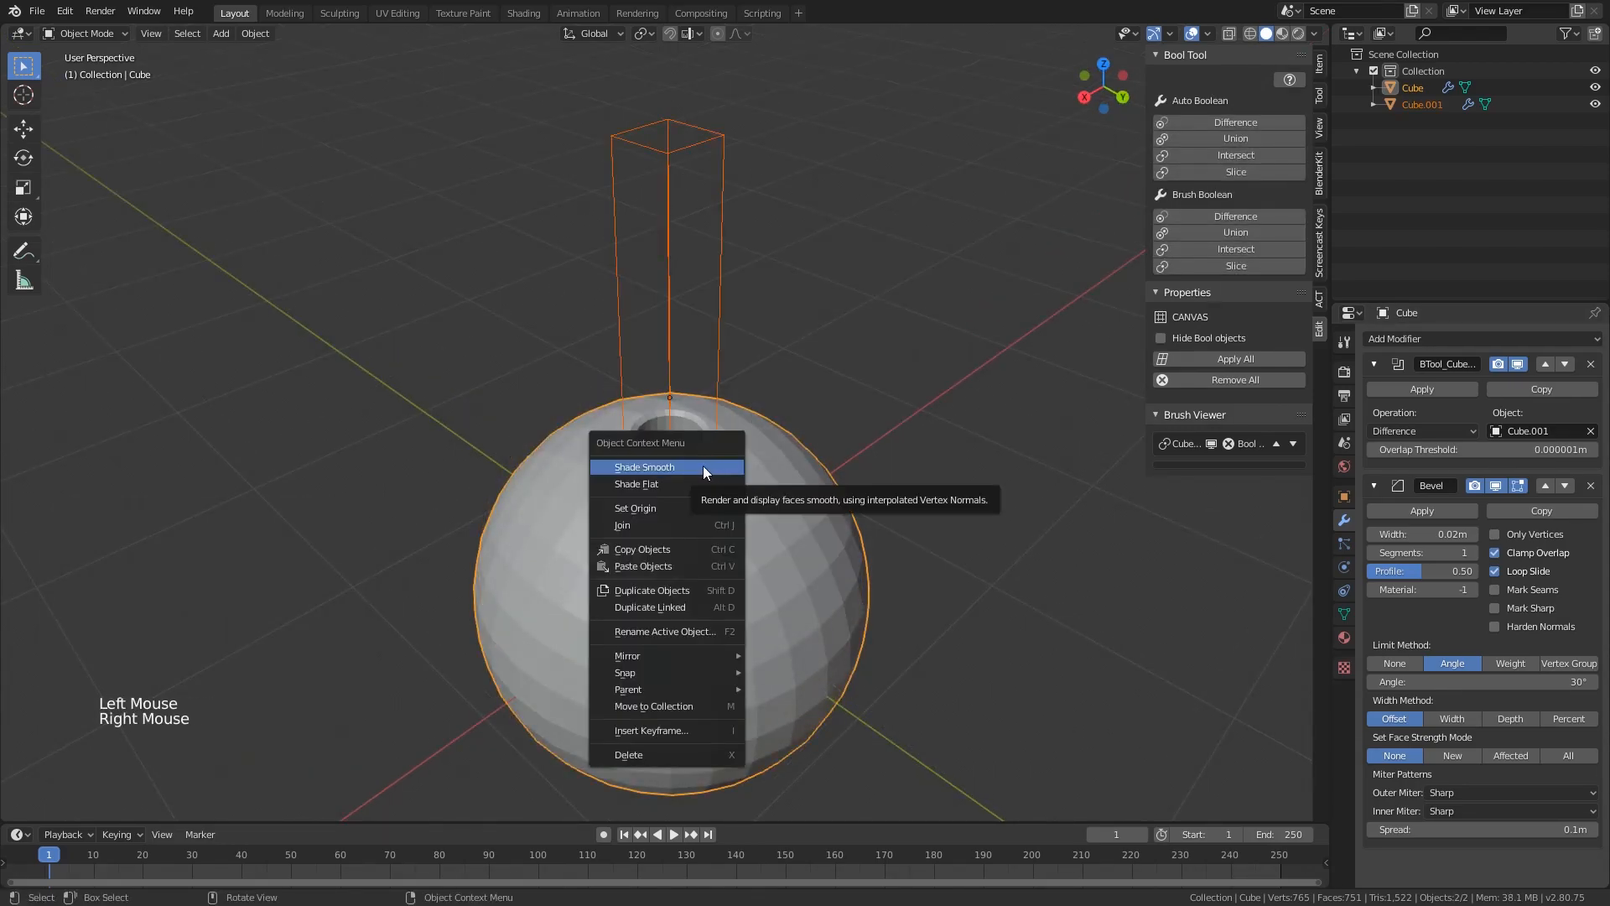
left_click(624, 473)
Switch the viewport lighting to MatCap and choose the red metal_carpaint.exr material preview
middle_click_drag(663, 409, 701, 530)
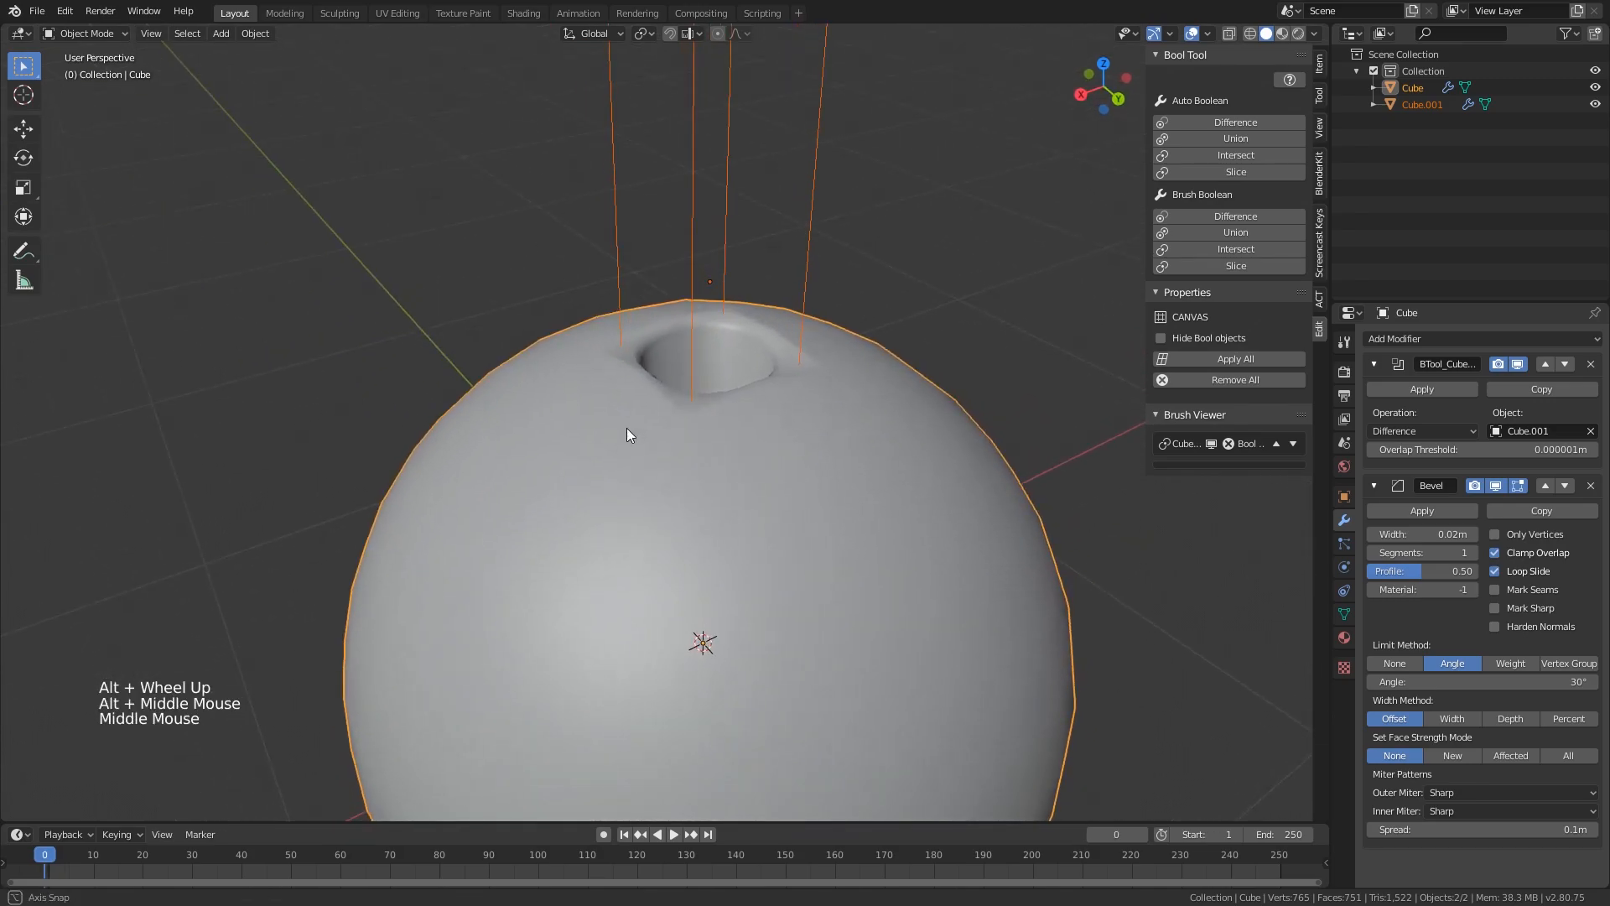
scroll(743, 463, "up", 3)
scroll(714, 545, "up", 1)
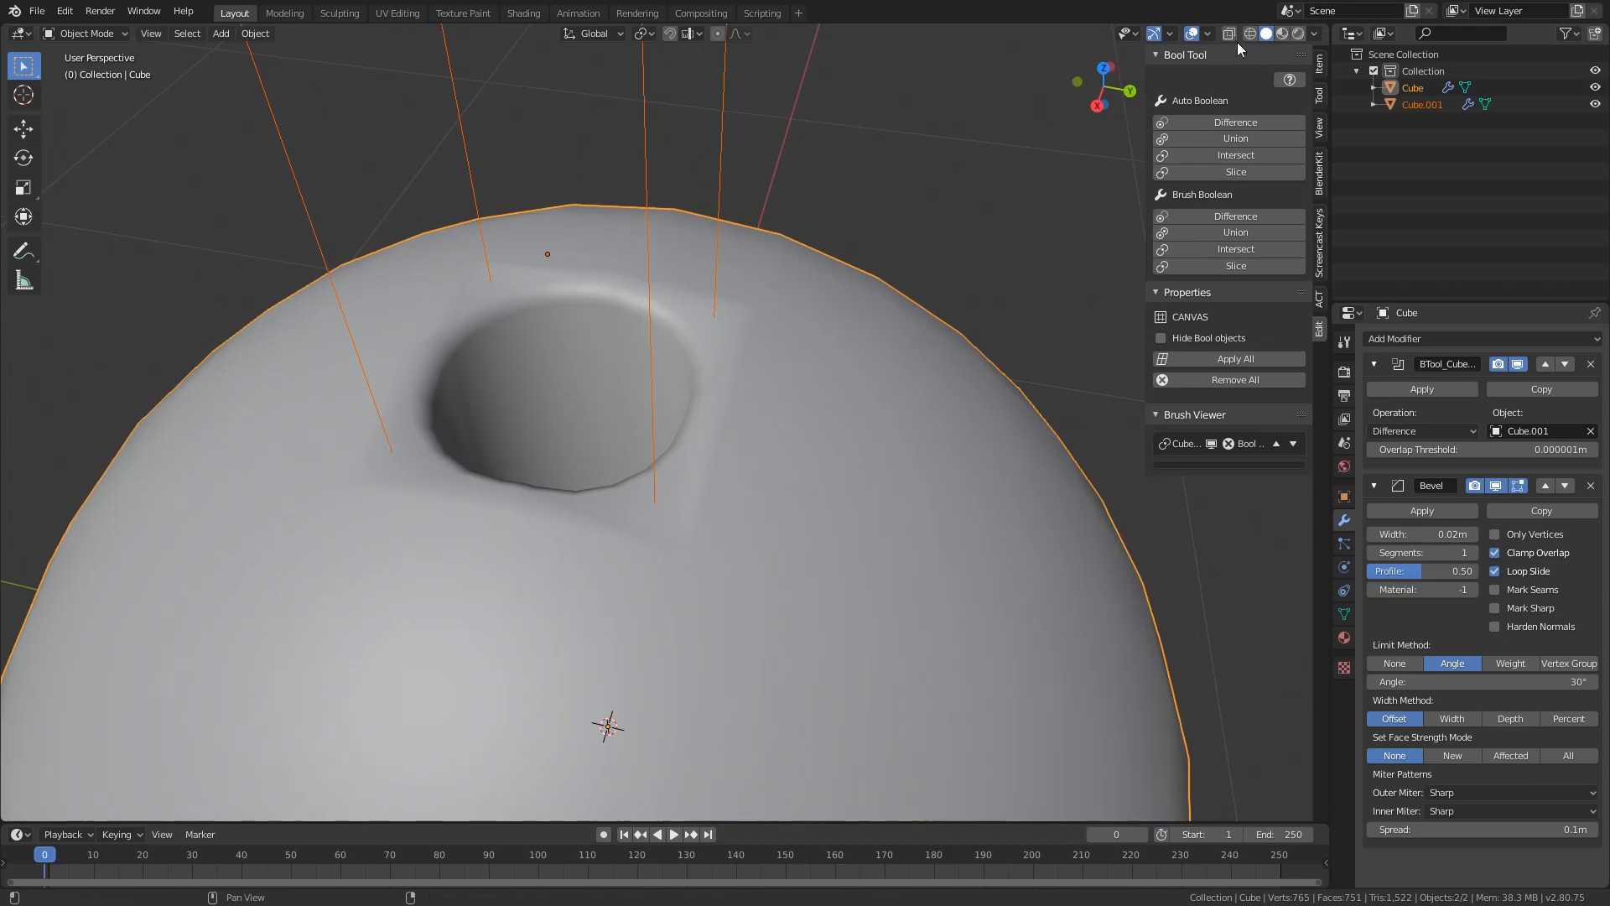
left_click(1314, 34)
left_click(1291, 115)
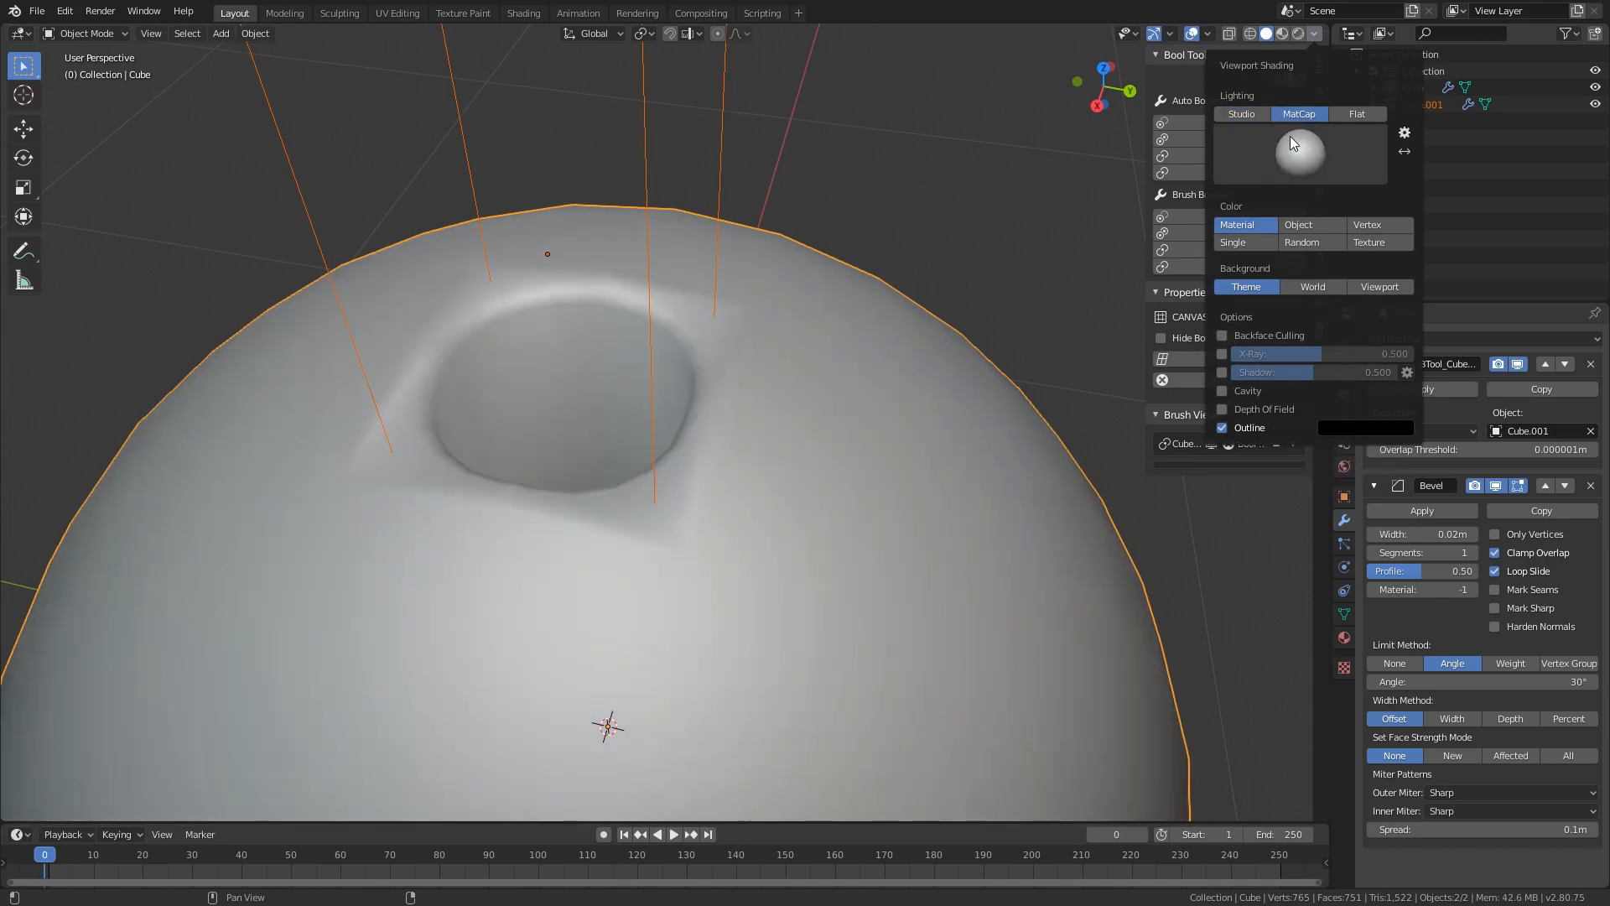
left_click(1291, 144)
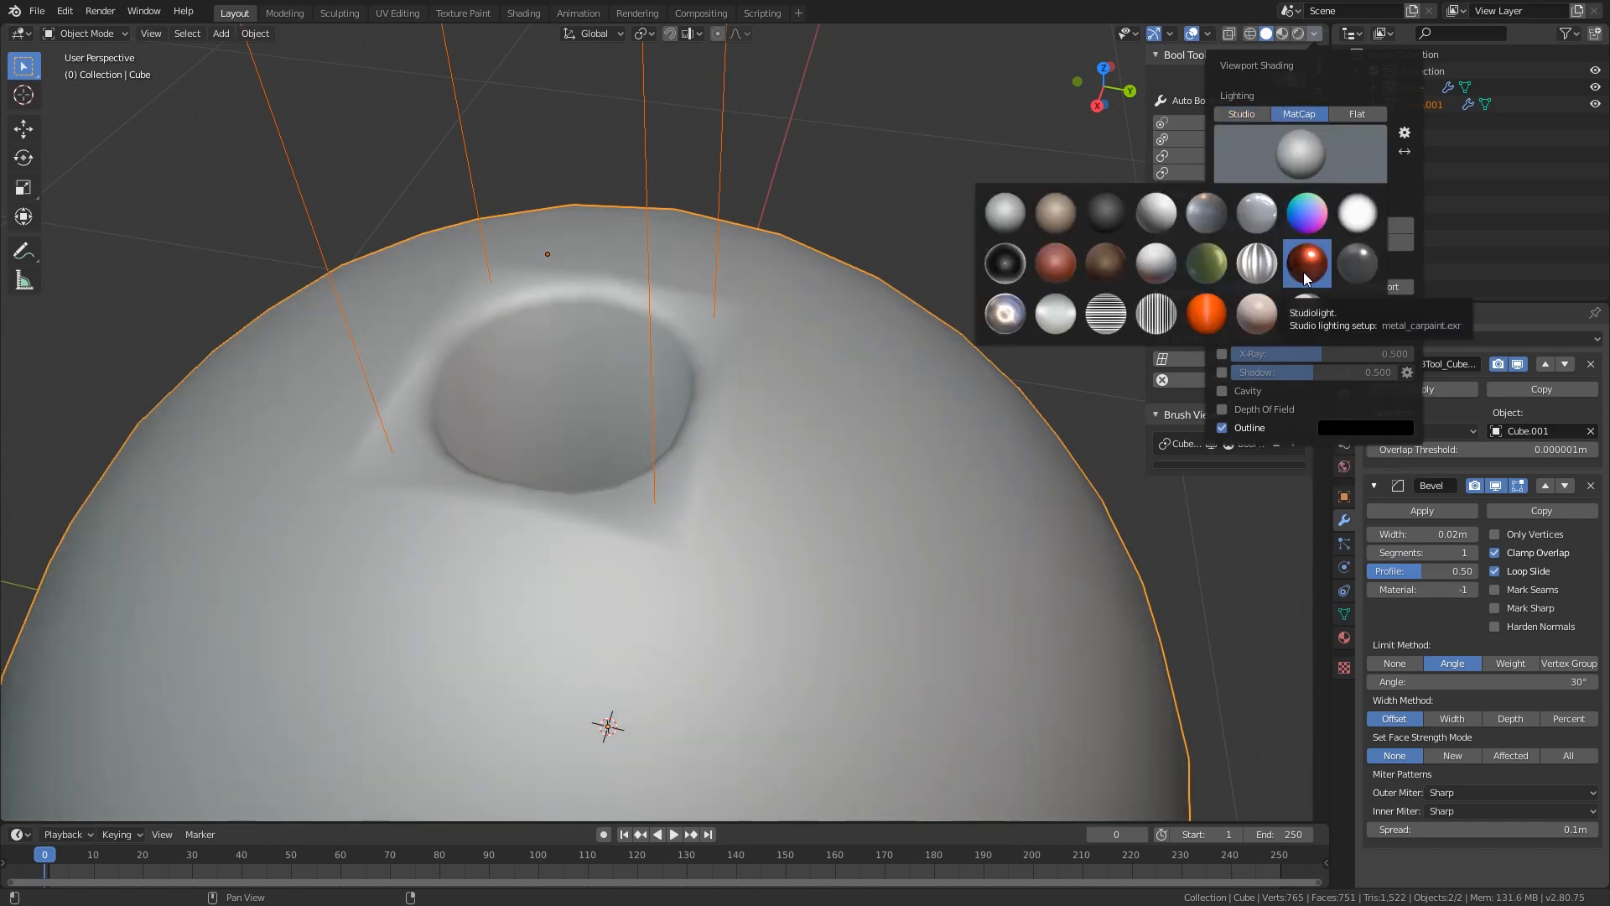
left_click(1303, 272)
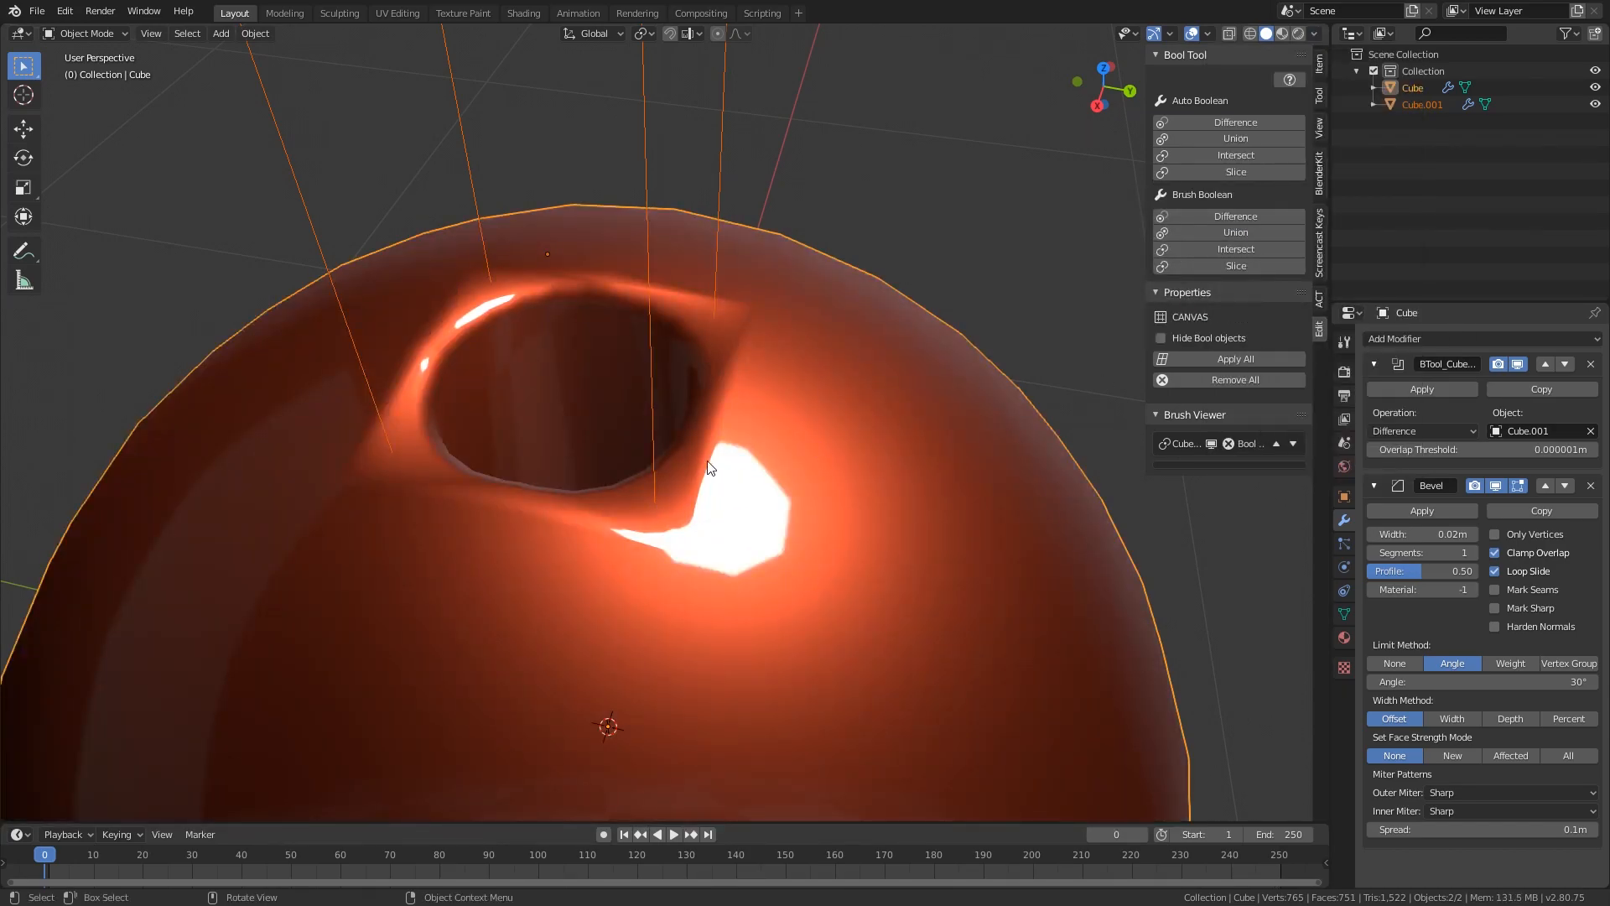
Collapse the sphere's boolean and bevel modifiers and add a Weighted Normal modifier to the stack
middle_click_drag(746, 562, 755, 520)
middle_click_drag(755, 520, 723, 478)
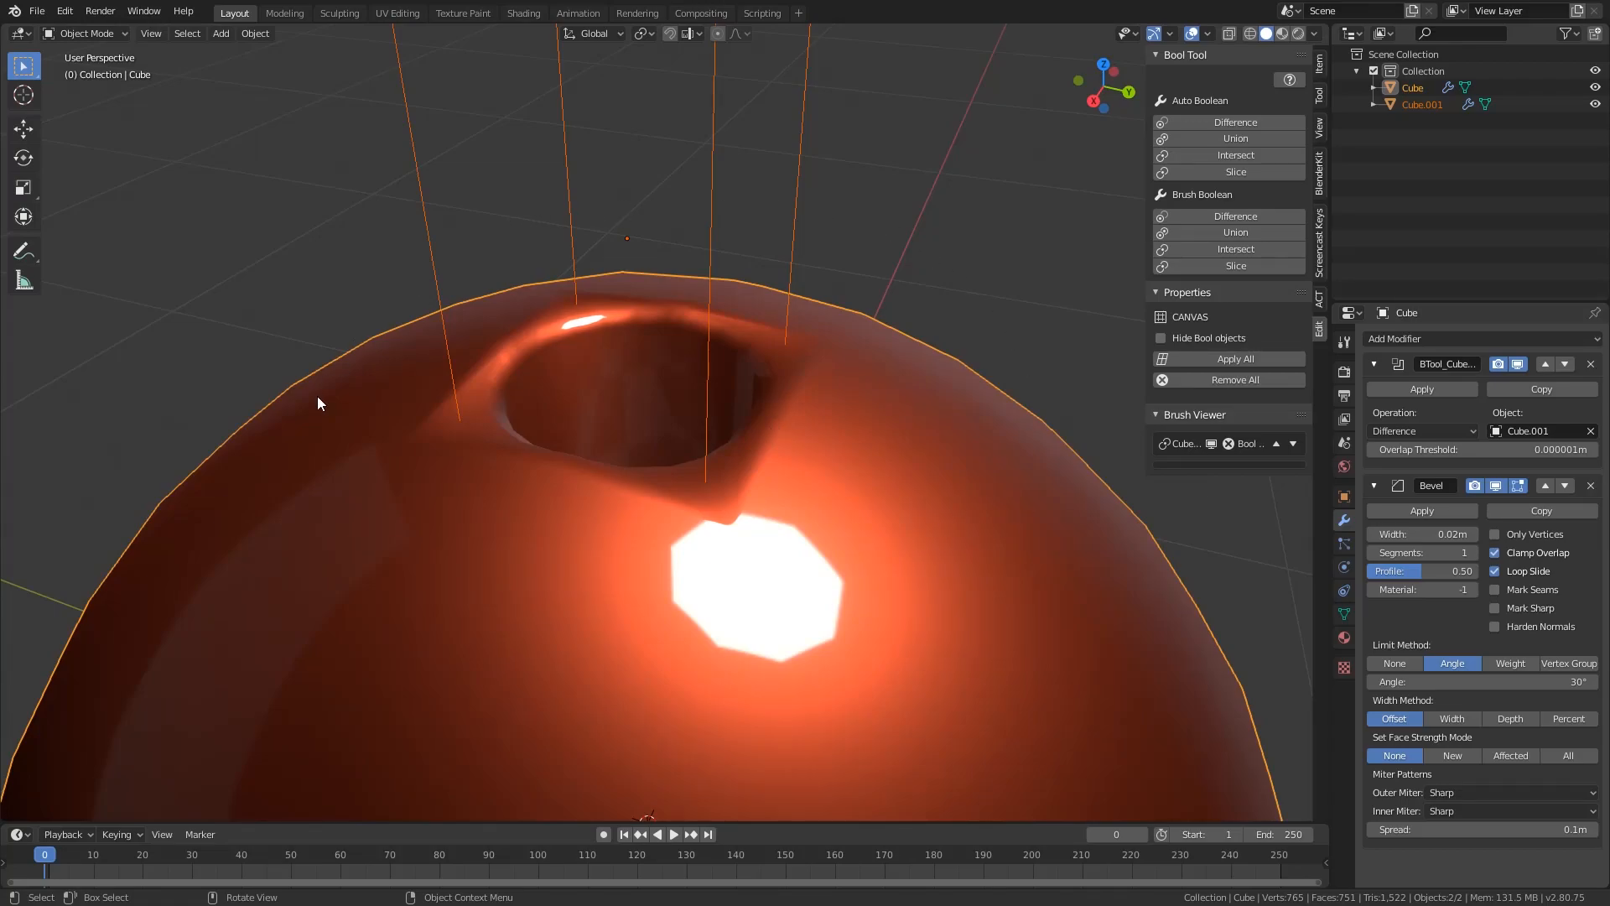
middle_click_drag(1080, 676, 1046, 193)
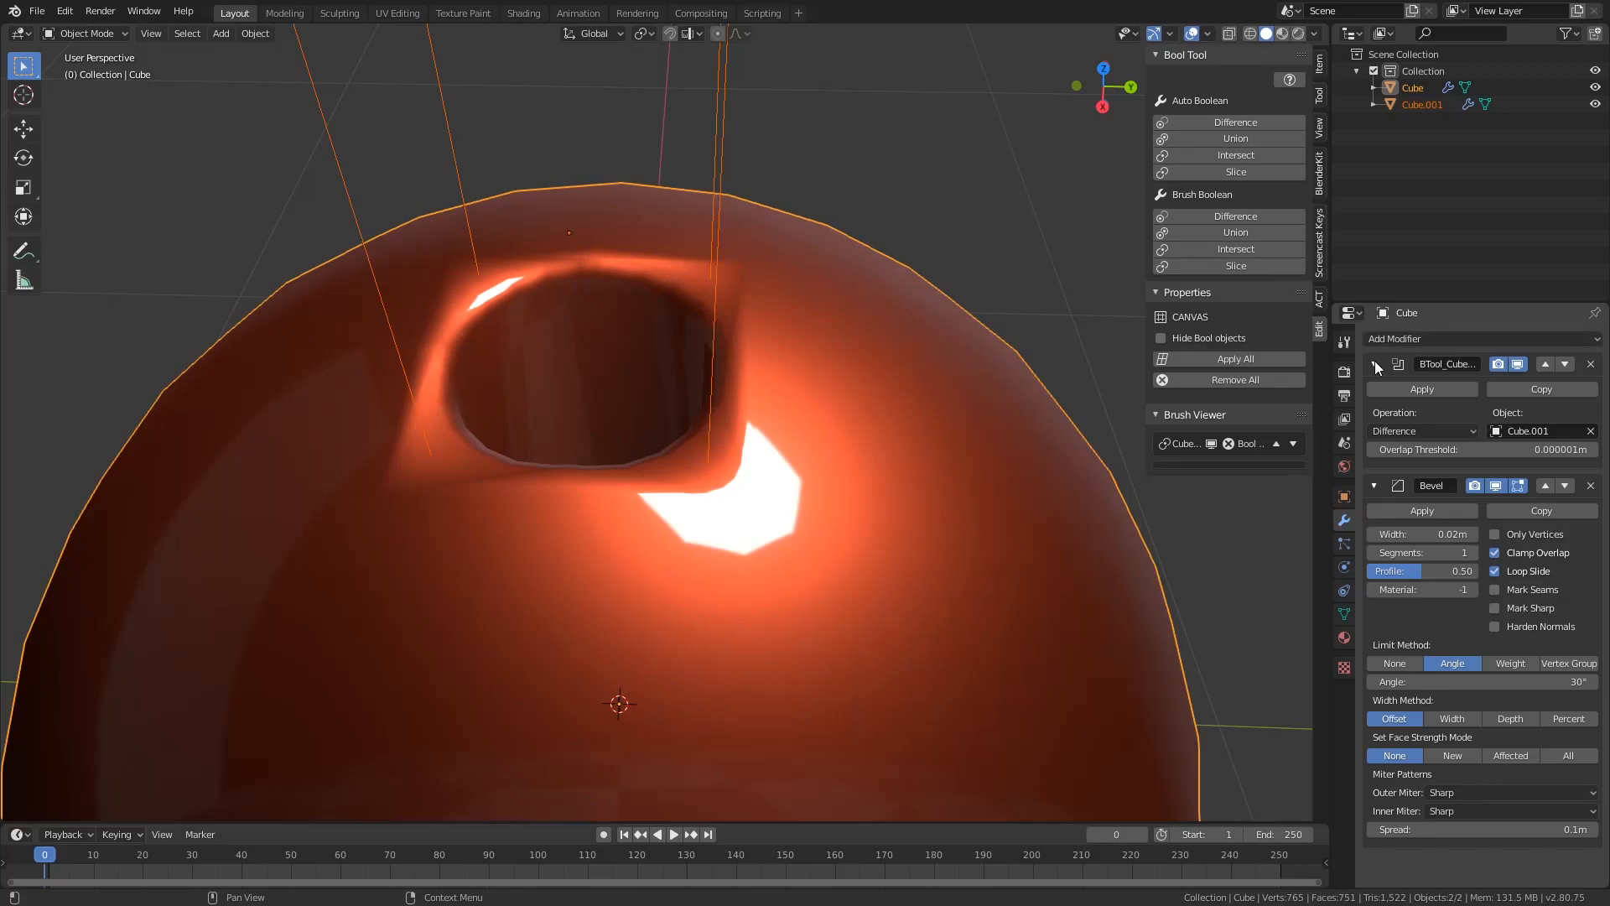
left_click(1375, 364)
left_click(1376, 396)
left_click(1382, 340)
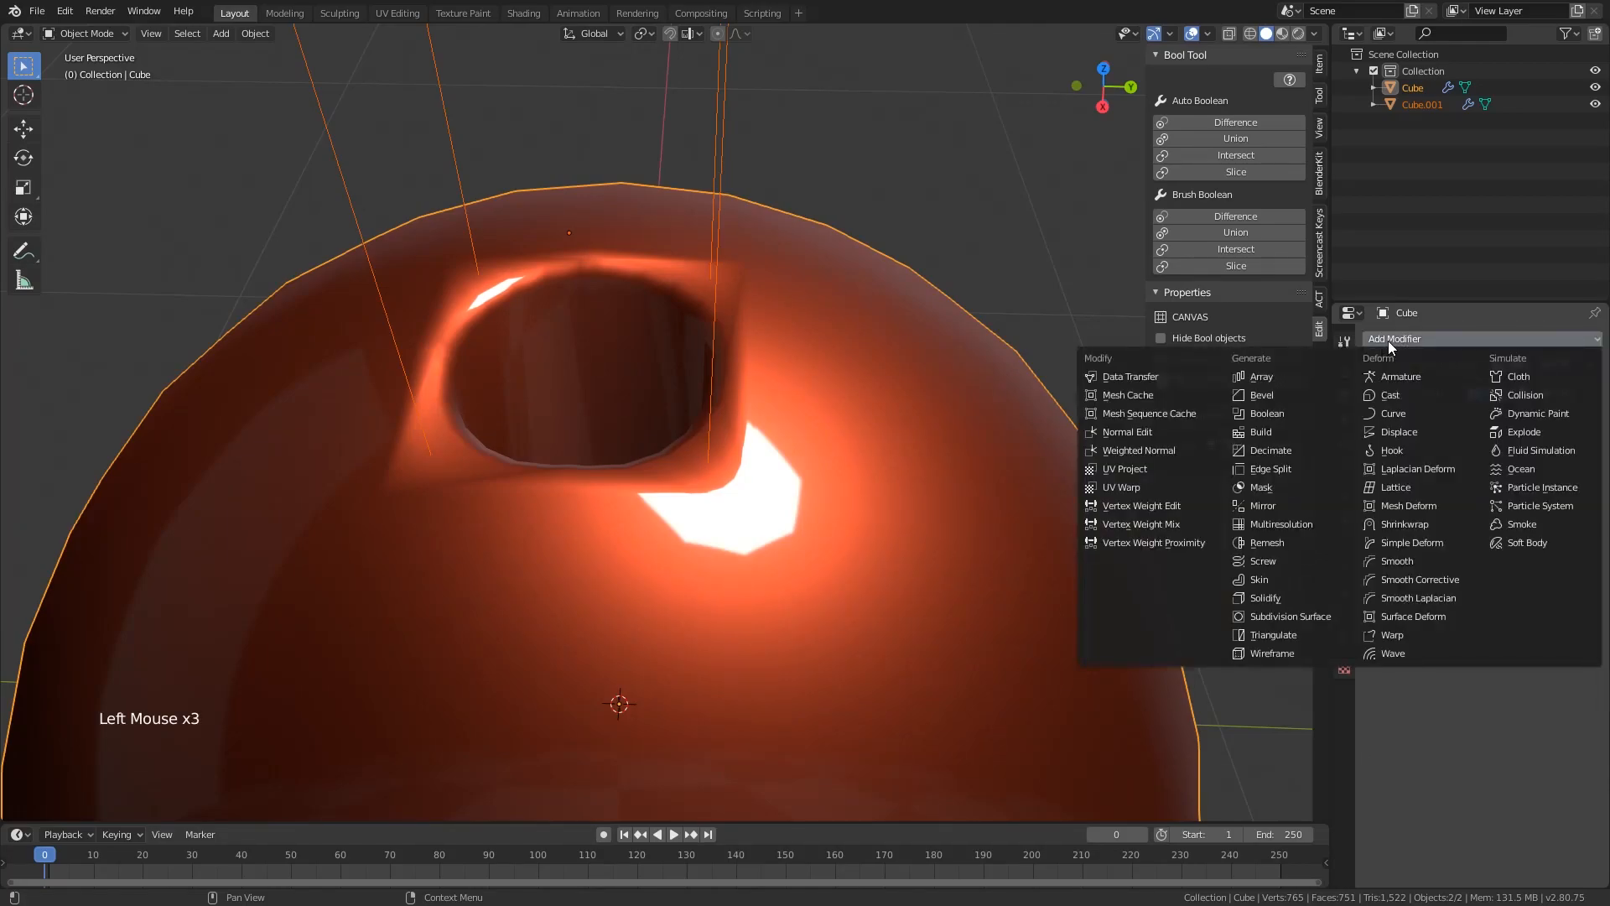
left_click(1153, 451)
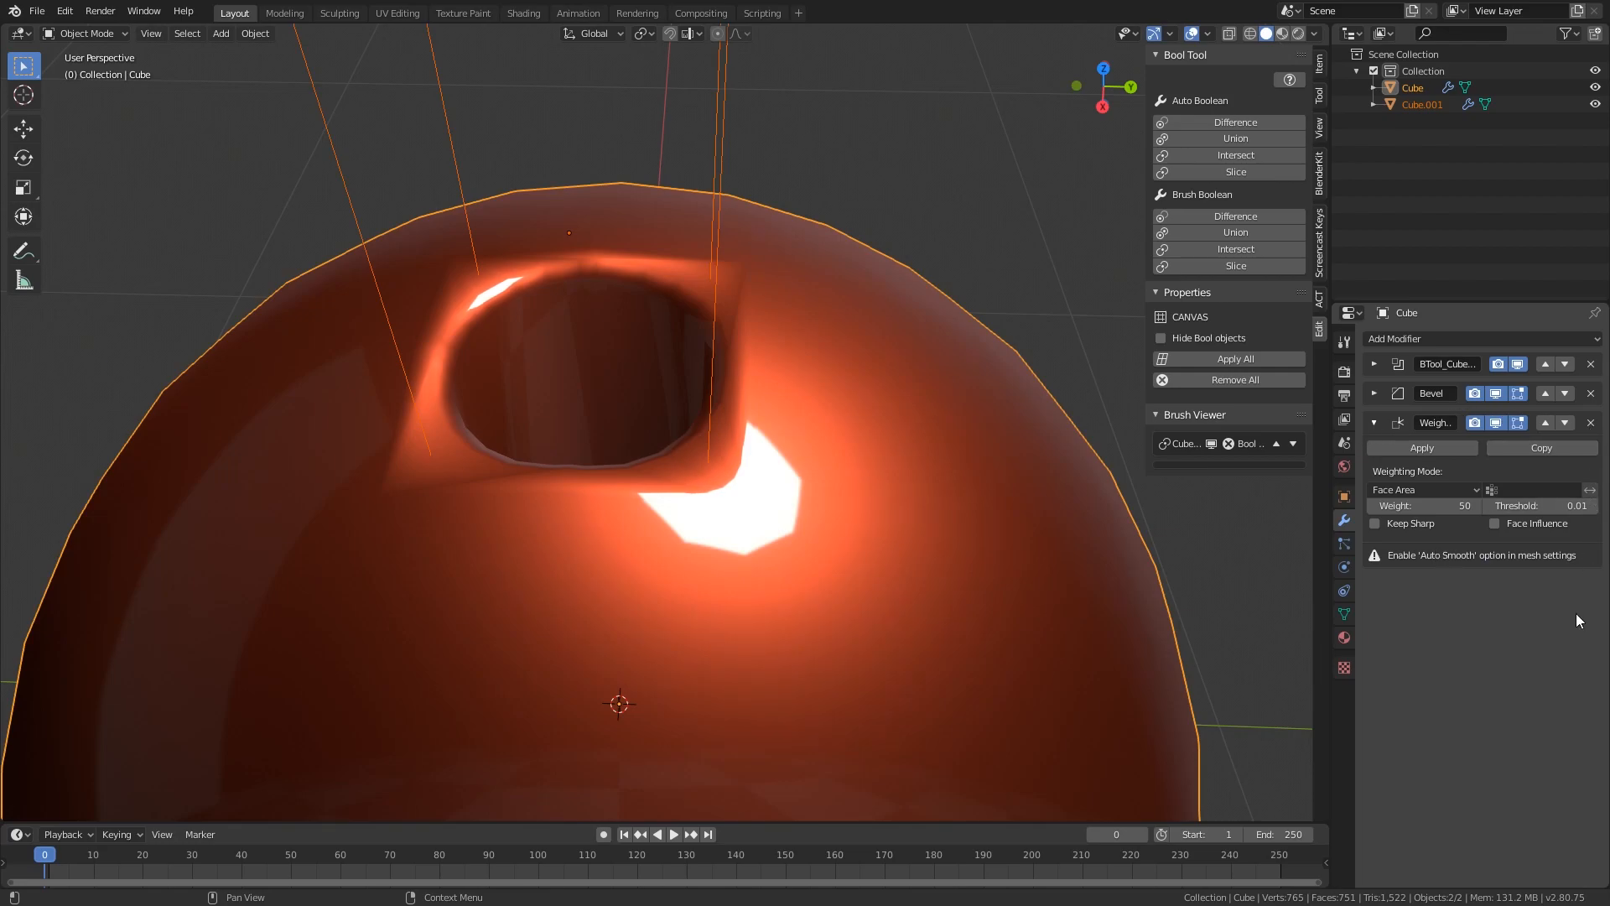
Toggle Auto Smooth in the sphere's mesh normals to compare the shading, leaving it enabled
left_click(1344, 614)
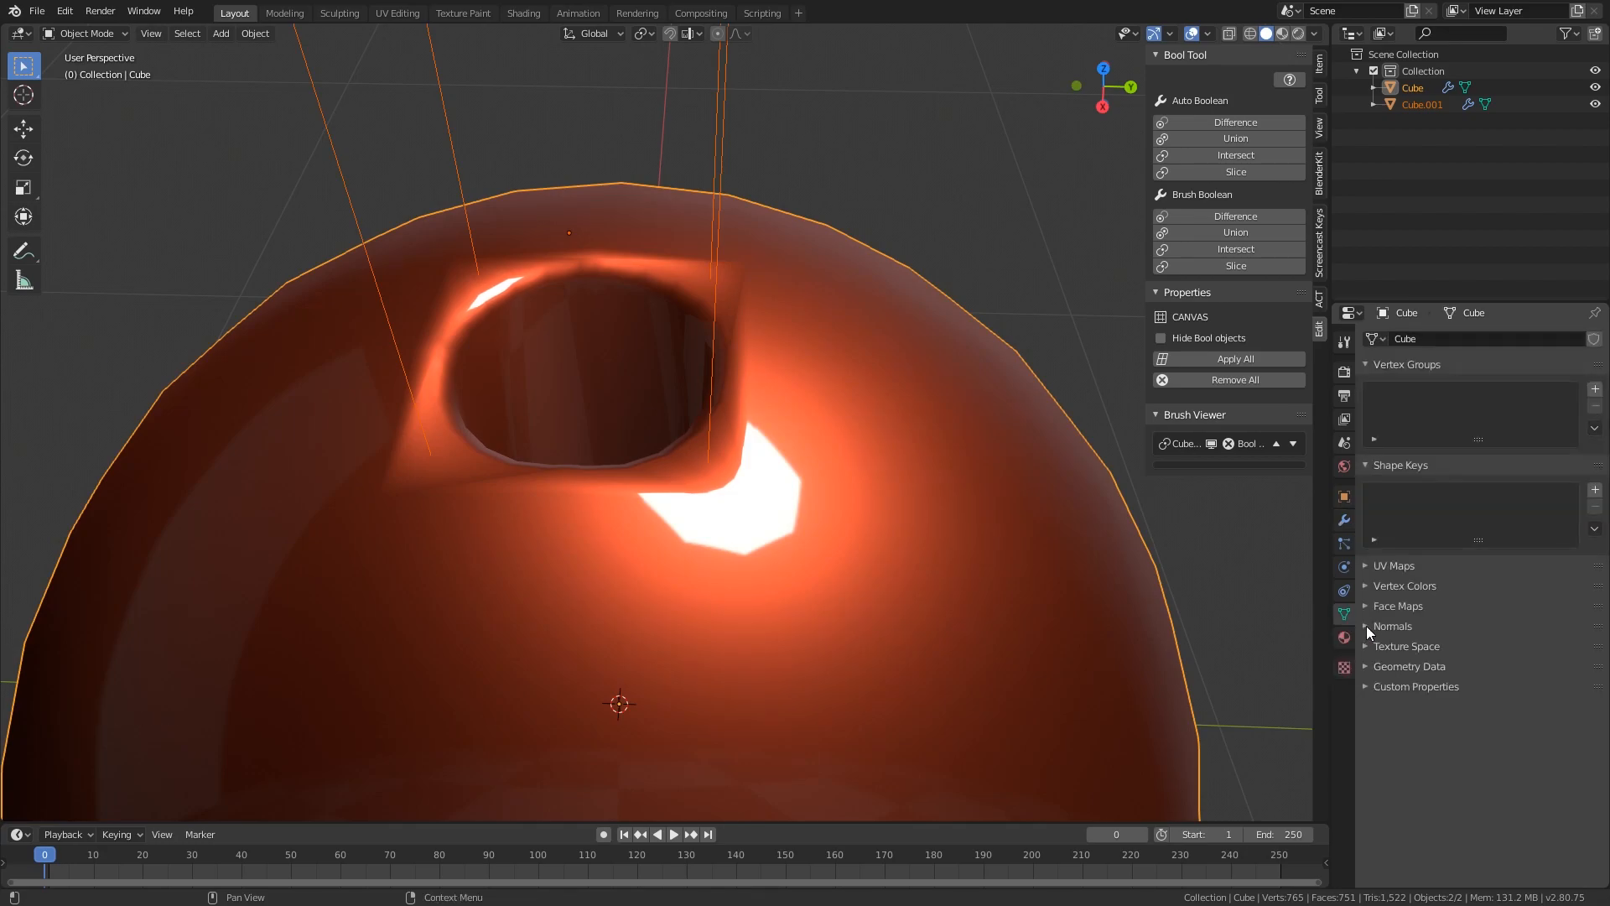
left_click(1367, 626)
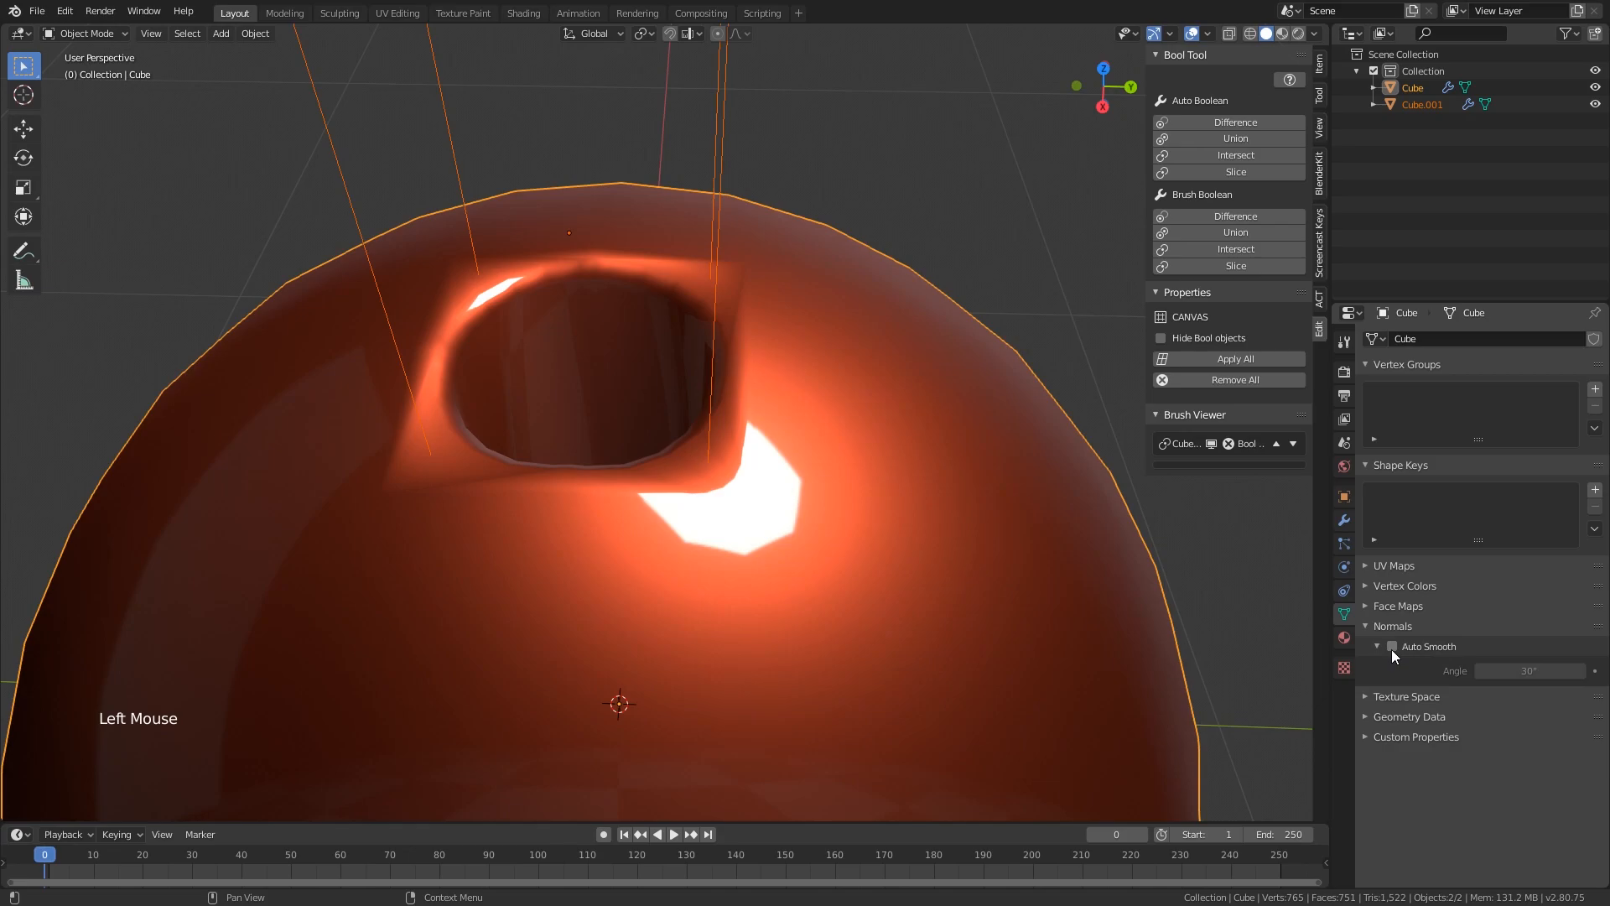
left_click(1392, 648)
left_click(1391, 647)
left_click(1391, 648)
left_click(1392, 648)
left_click(1392, 648)
left_click(1392, 648)
left_click(1391, 647)
Select only the ball and apply all its boolean operations with Bool Tool
middle_click_drag(1059, 570, 801, 530)
scroll(847, 521, "up", 3)
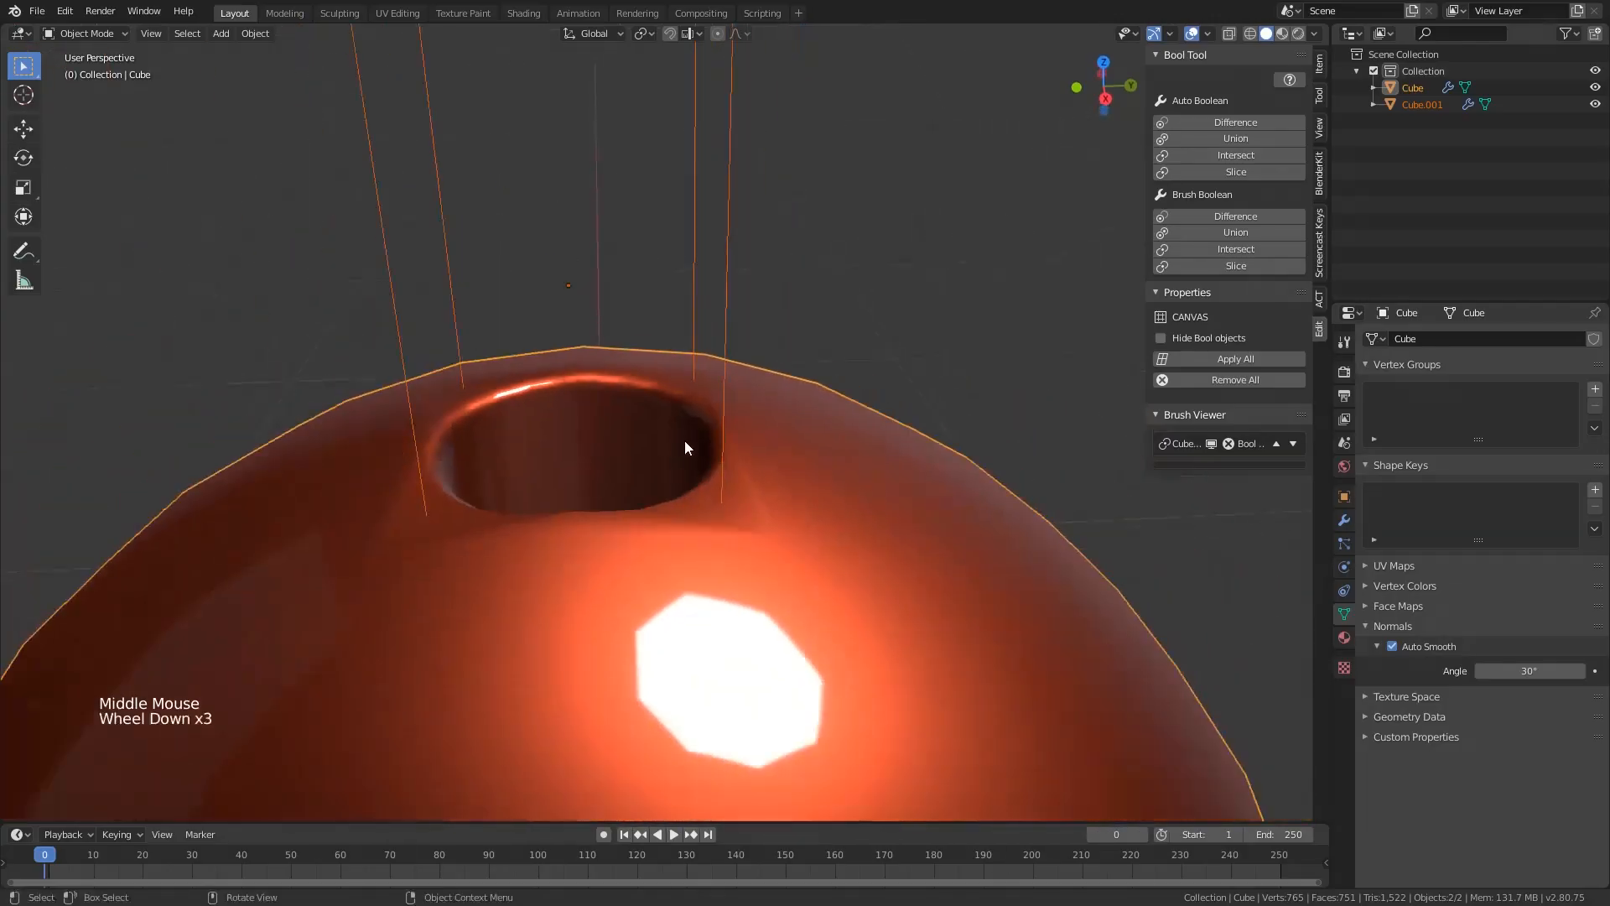
middle_click_drag(684, 441, 853, 526)
left_click(843, 549)
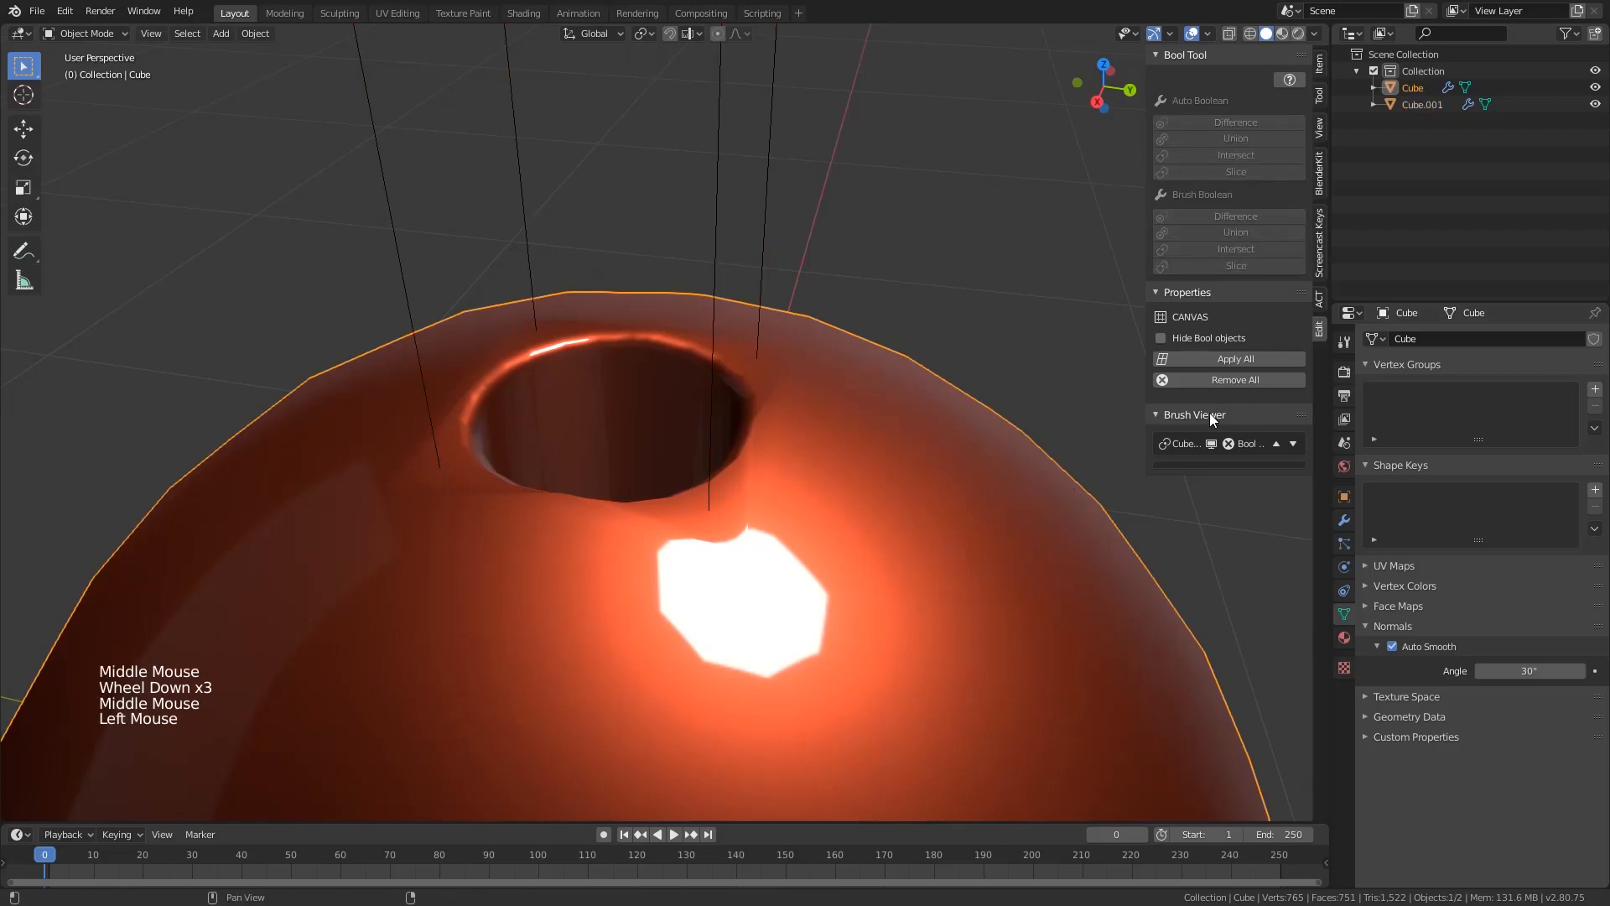
left_click(1240, 363)
Enter Edit Mode on the ball, select the whole mesh and triangulate its faces
mouse_move(1057, 419)
middle_mouse_down()
mouse_move(916, 428)
mouse_move(966, 448)
middle_mouse_up()
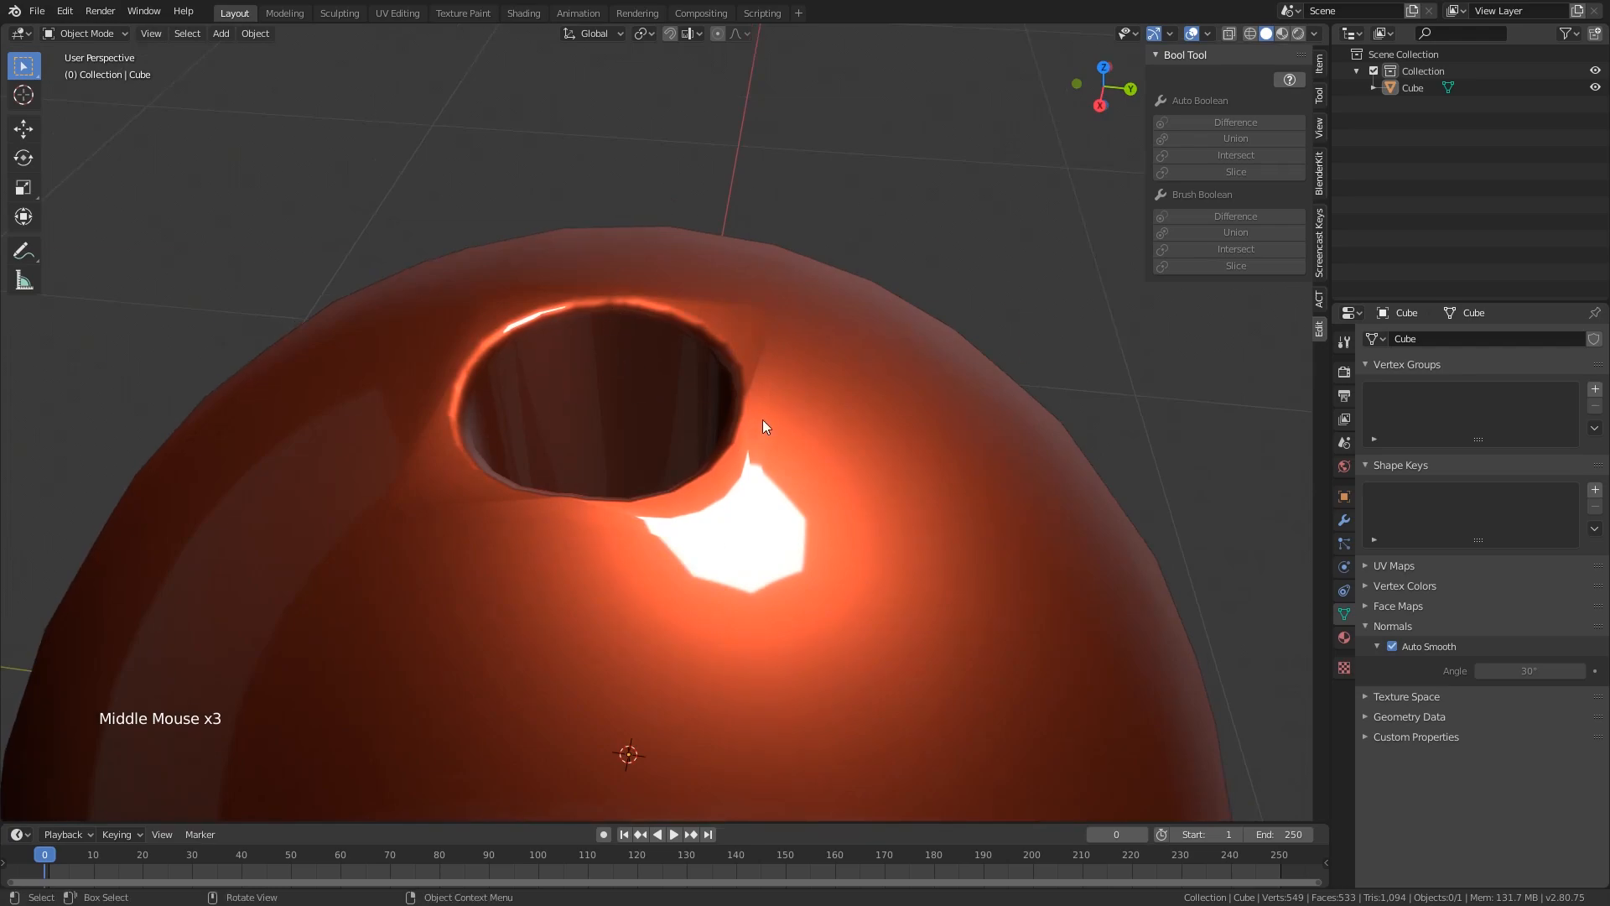
left_click(801, 388)
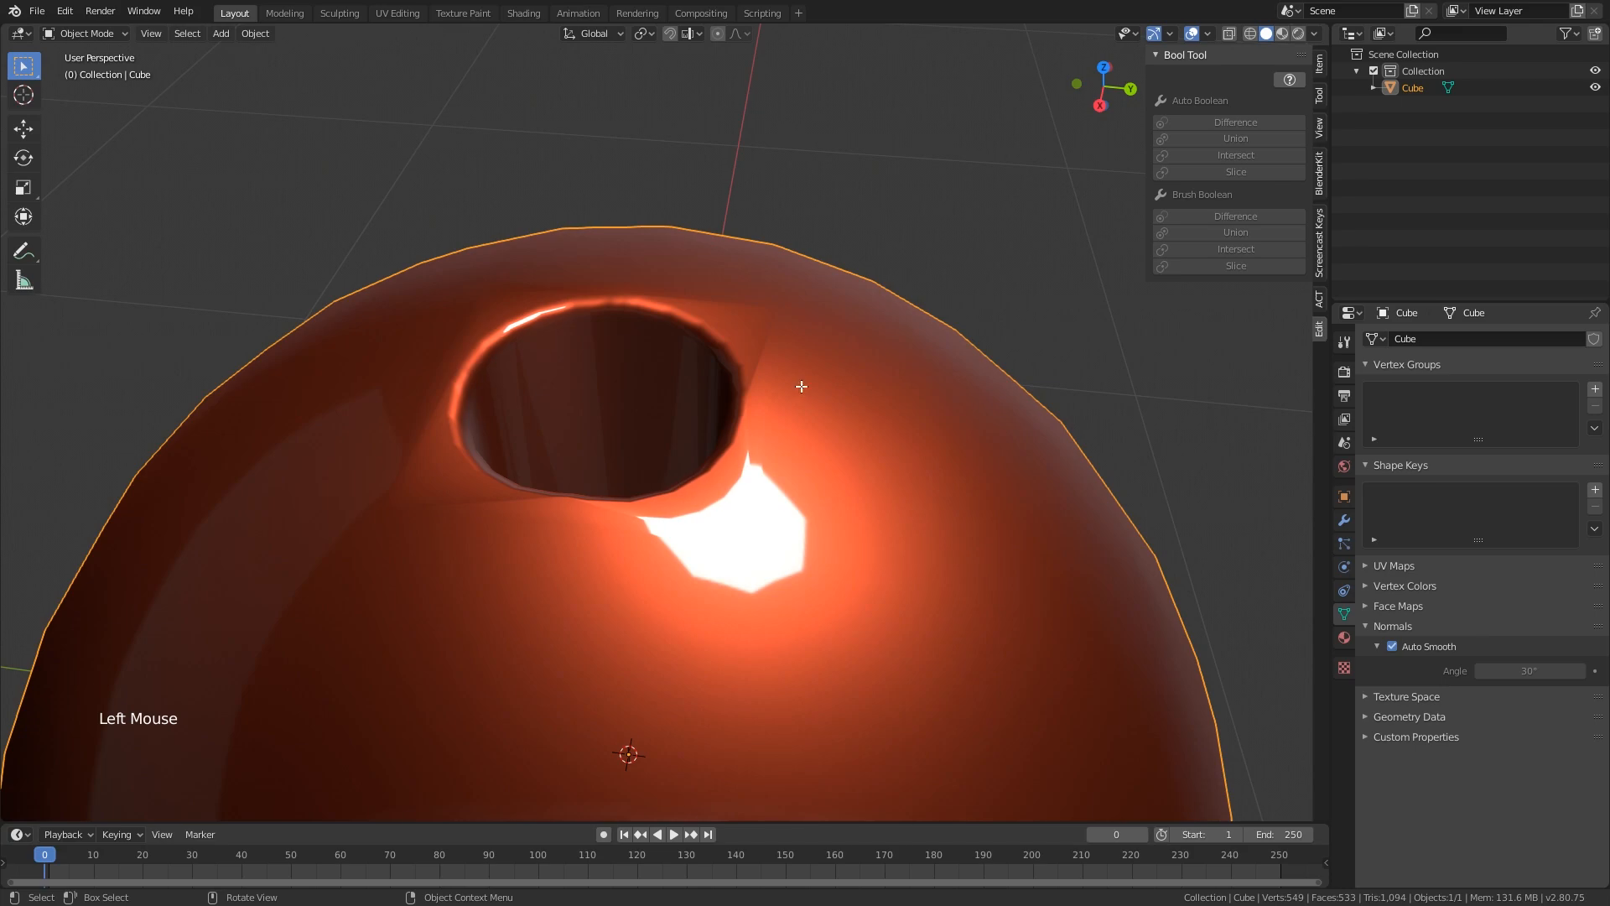
key("Tab")
middle_click_drag(801, 399, 773, 388)
scroll(755, 388, "up", 2)
key("a")
key("q")
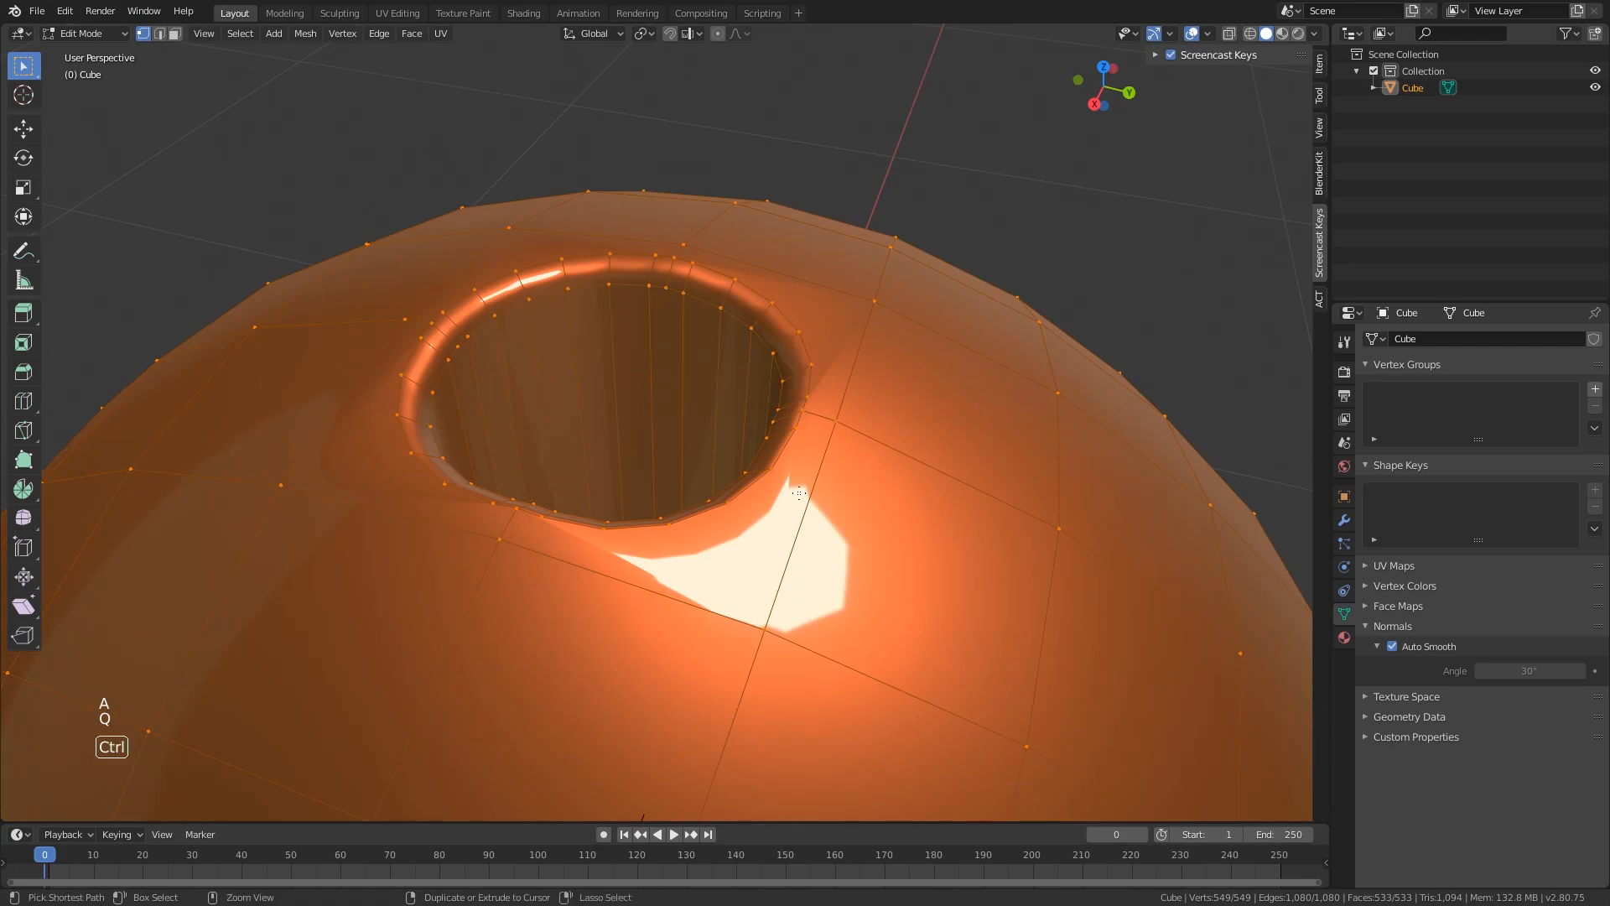
key("ctrl+t")
Convert the ball's triangles to quads with Max Face Angle and Max Shape Angle both at 180°
middle_click_drag(799, 493, 820, 466)
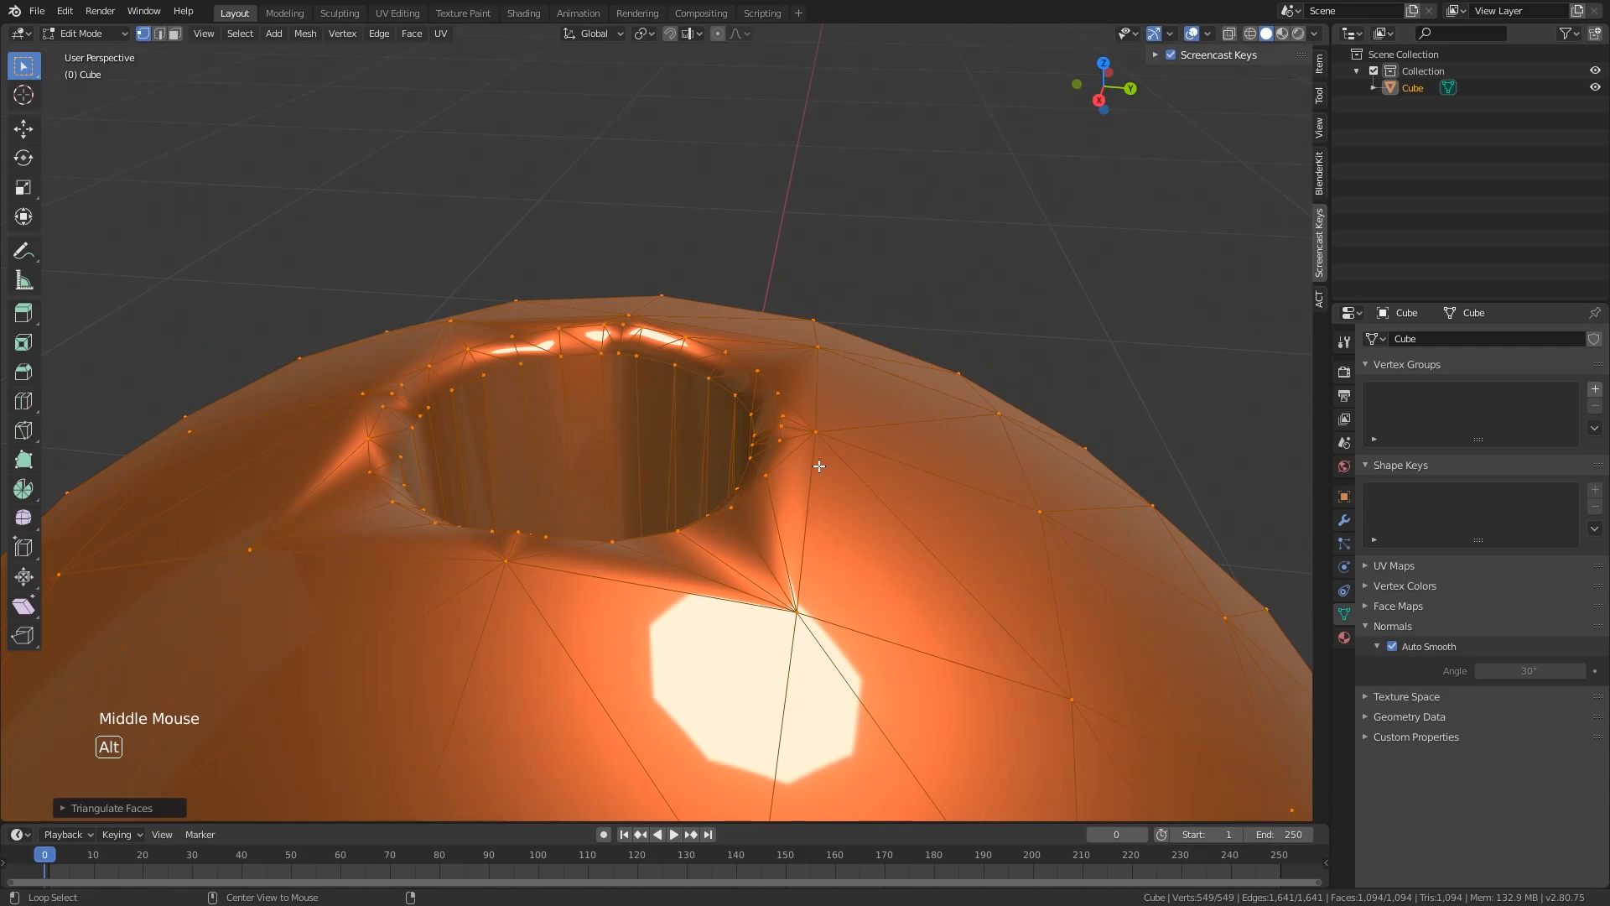
key("alt+j")
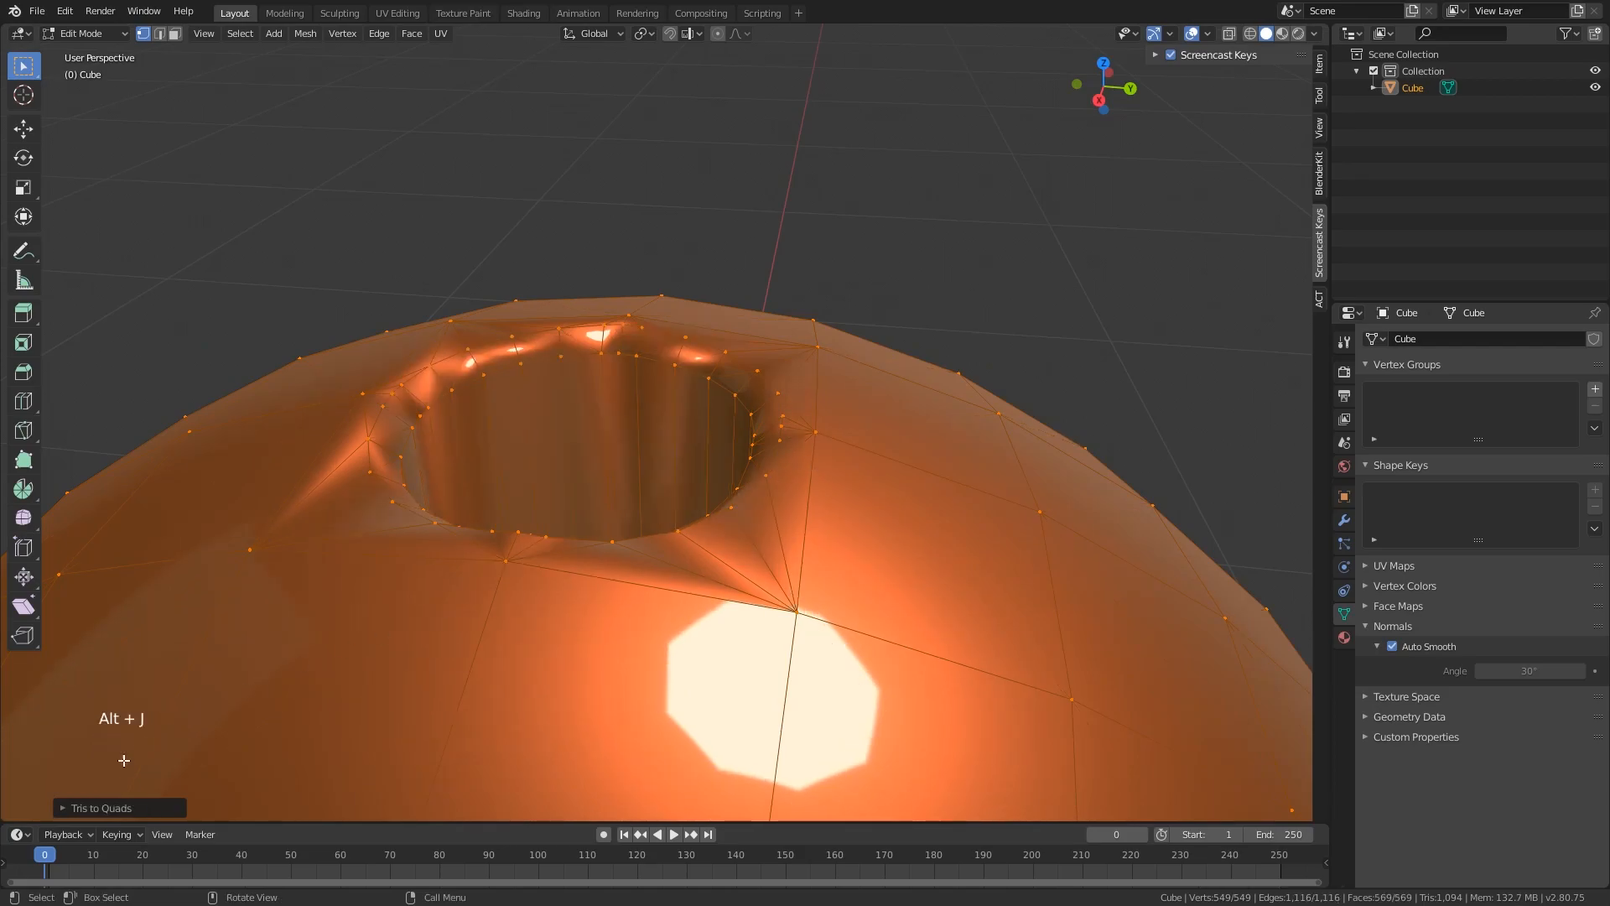
left_click(68, 808)
left_click_drag(224, 691, 293, 710)
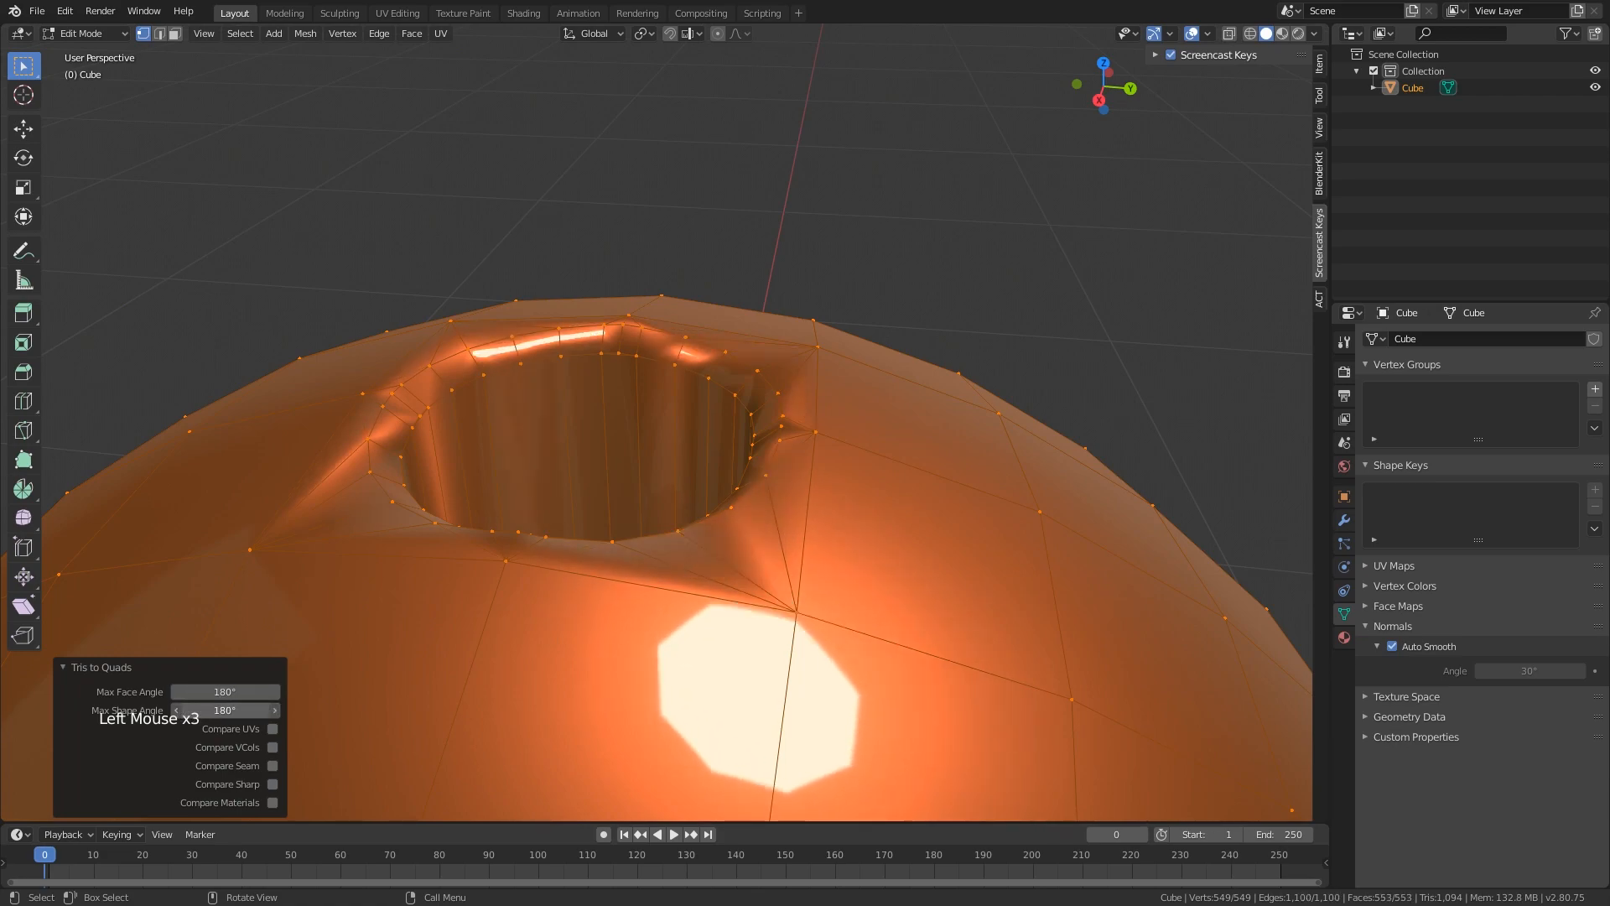
Display the face normals of the ball around the finger hole
middle_click_drag(691, 543, 655, 561)
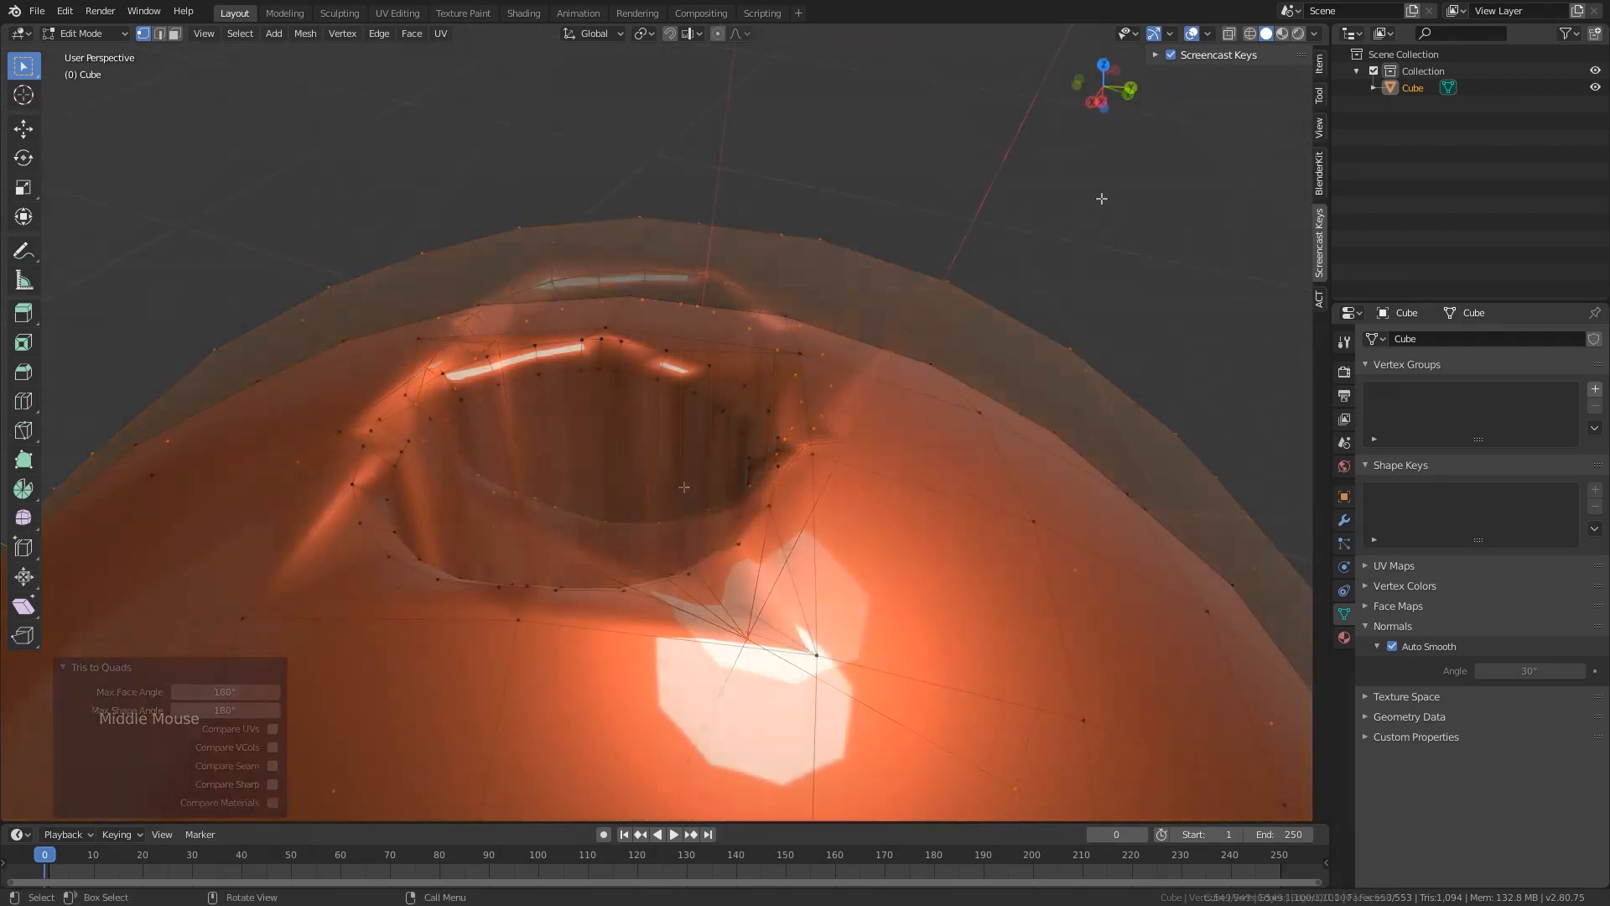
left_click(1208, 34)
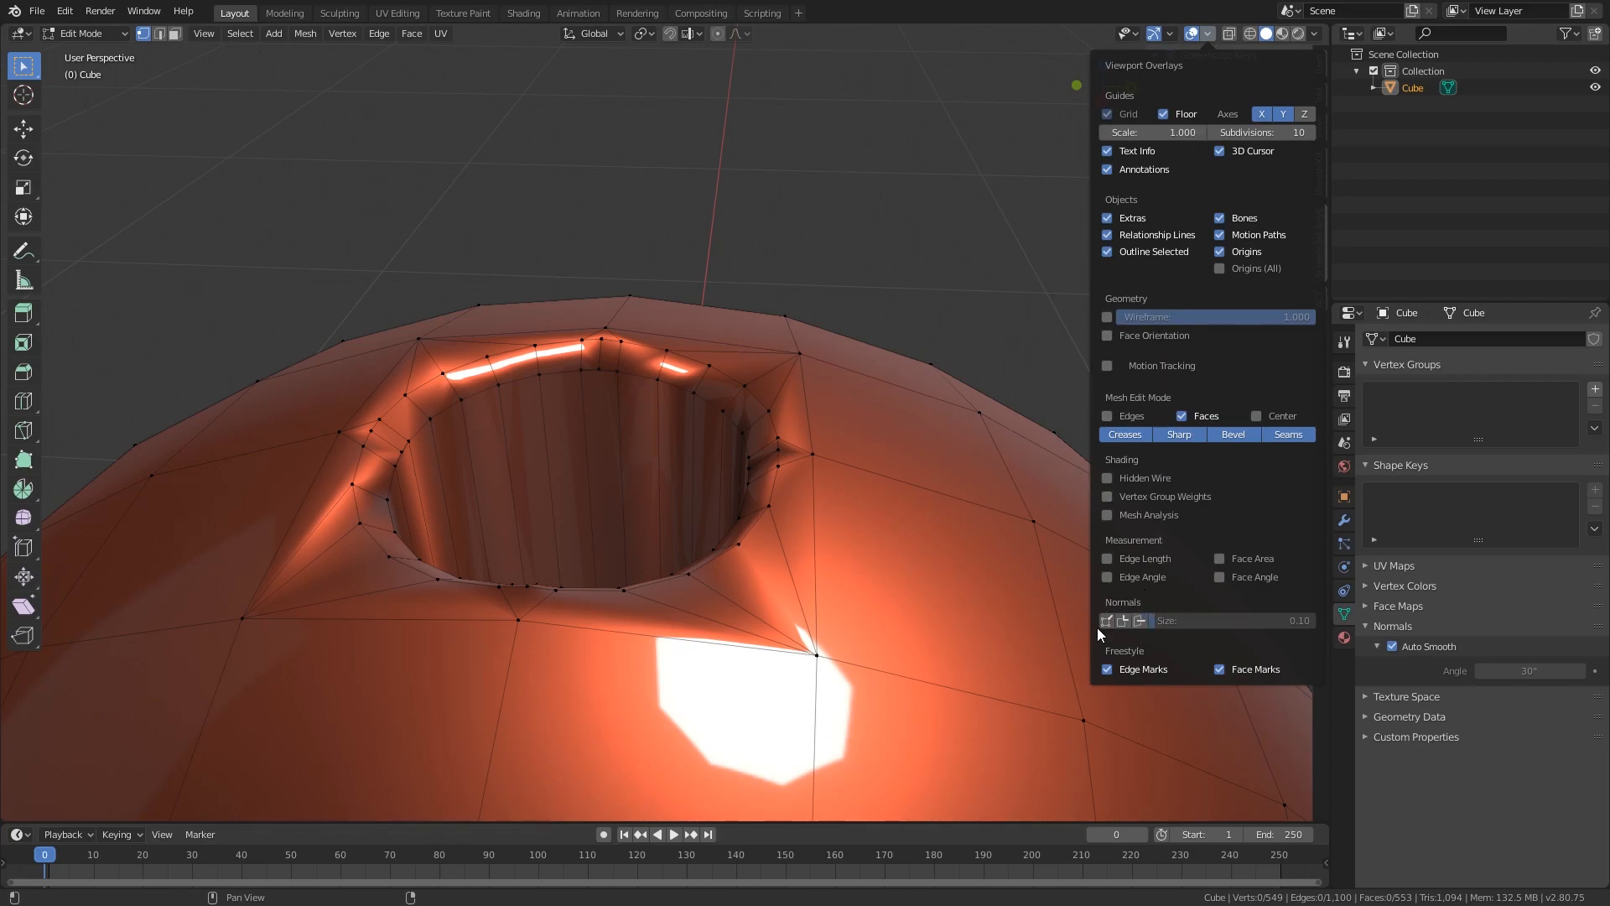
left_click(1142, 622)
middle_click_drag(690, 557, 963, 450, "shift")
scroll(870, 496, "up", 2)
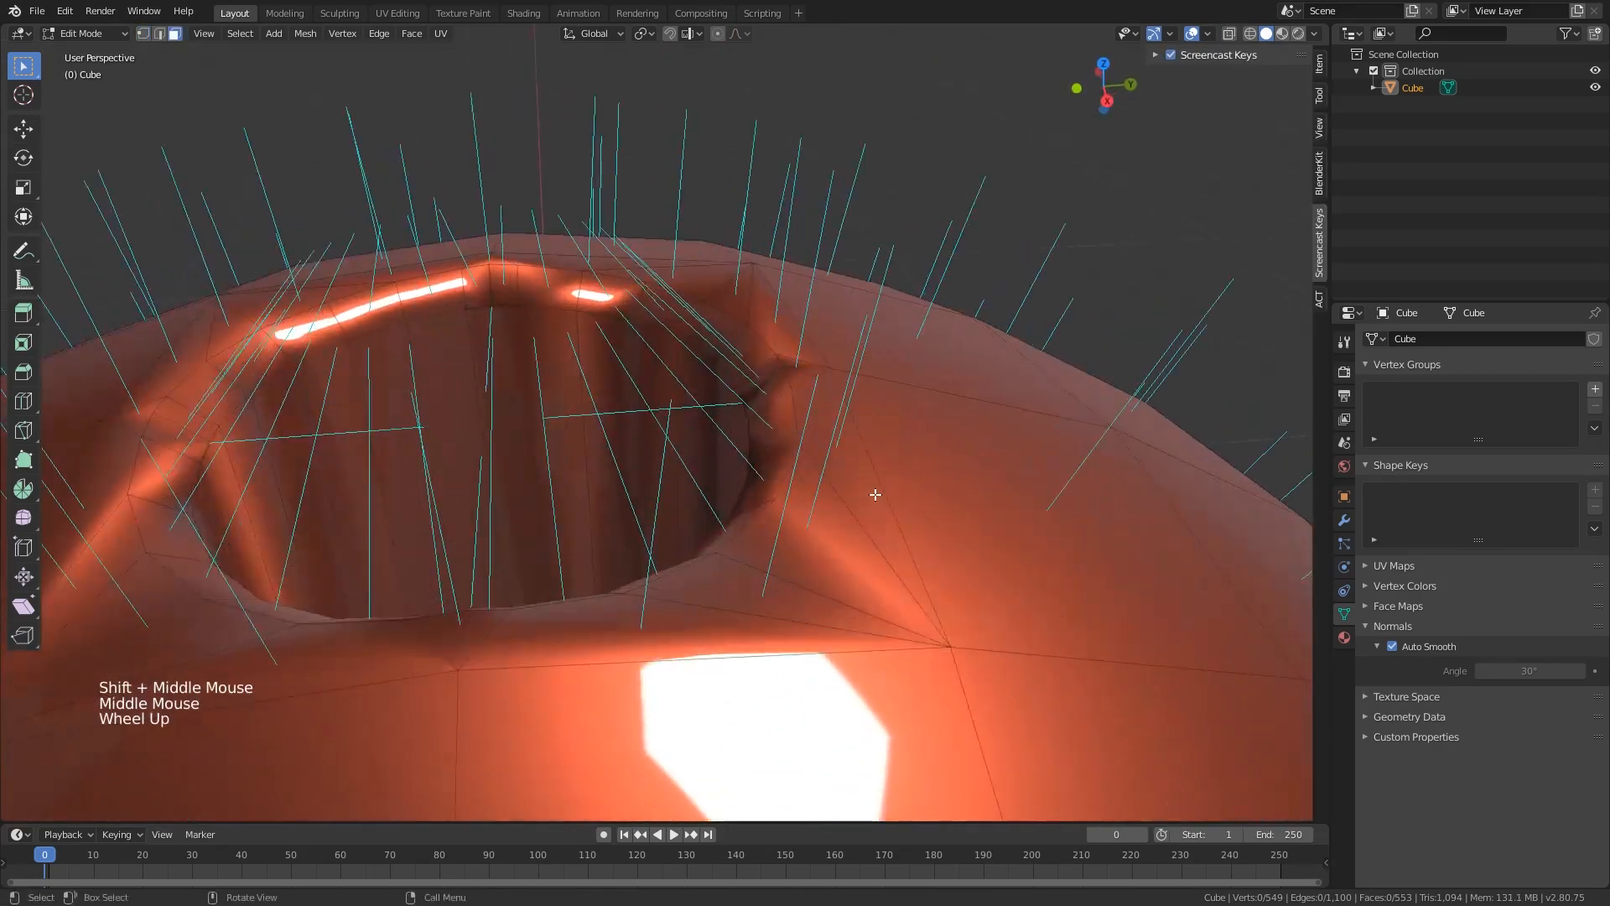
Select the pointed face between the hole's rim and the neighbouring ball vertex and examine the face normals around it
middle_click_drag(887, 486, 760, 524)
left_click(648, 497)
middle_click_drag(648, 497, 839, 470)
scroll(965, 411, "down", 4)
middle_click_drag(965, 411, 1021, 489)
middle_click_drag(660, 558, 738, 537, "shift")
scroll(769, 510, "up", 3)
scroll(709, 496, "up", 2)
middle_click_drag(738, 537, 572, 509)
double_click(423, 549)
mouse_move(671, 549)
middle_mouse_down()
mouse_move(719, 587)
mouse_move(727, 635)
mouse_move(688, 553)
middle_mouse_up()
middle_click_drag(688, 553, 671, 461, "shift")
middle_click_drag(671, 462, 603, 429)
middle_click_drag(738, 459, 826, 496, "shift")
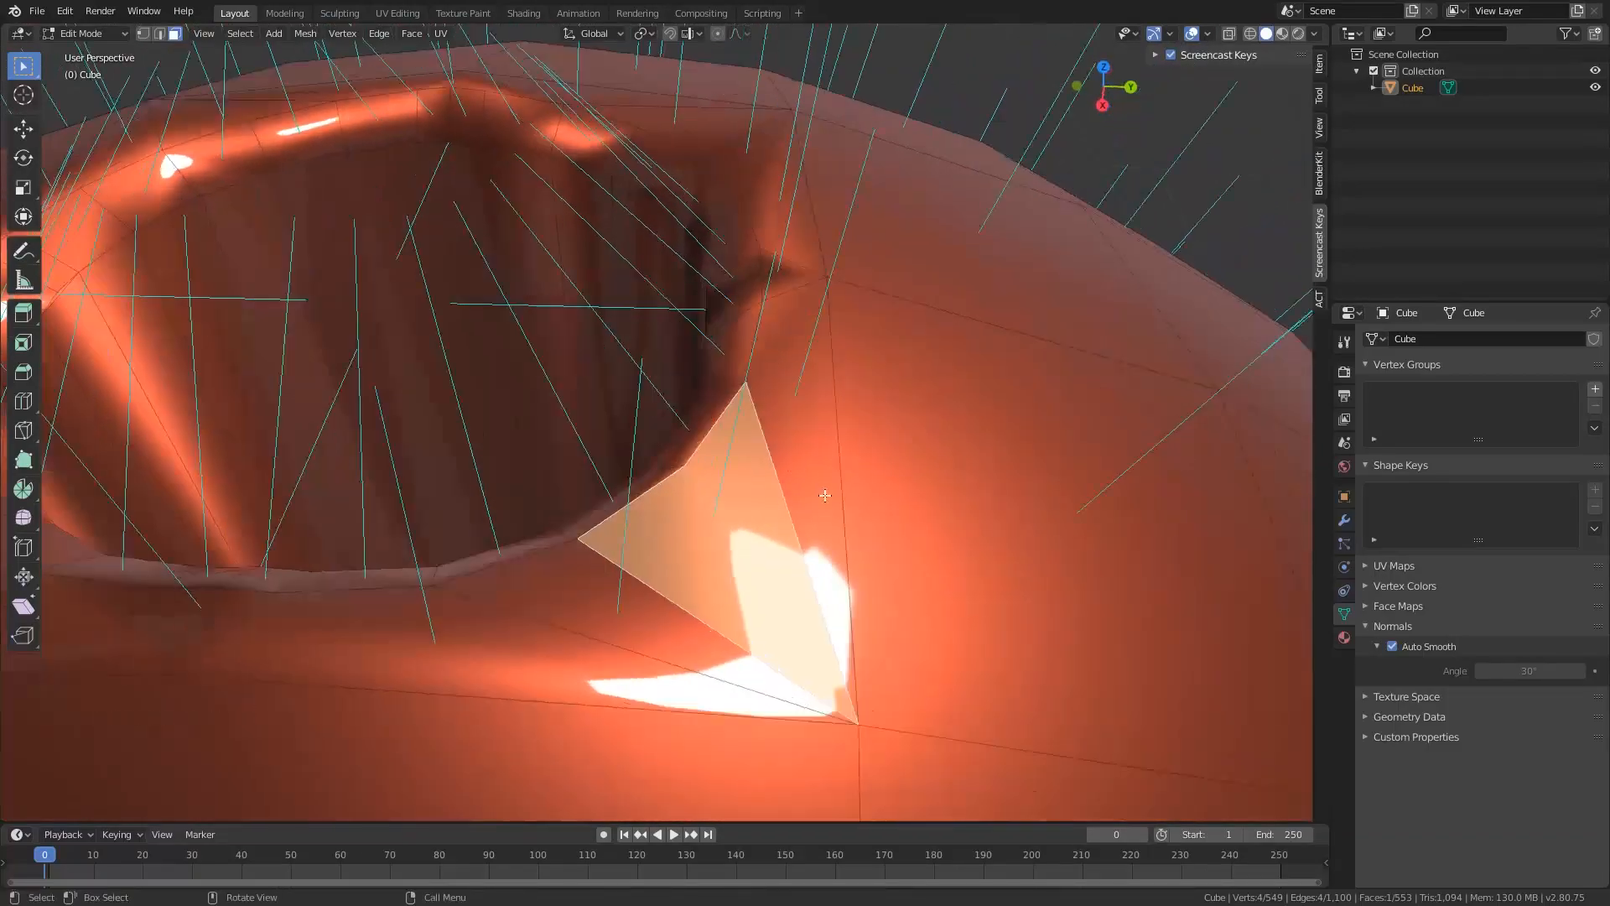
Replace the face normals display with vertex normals and split normals, and inspect them around the hole
left_click(1210, 34)
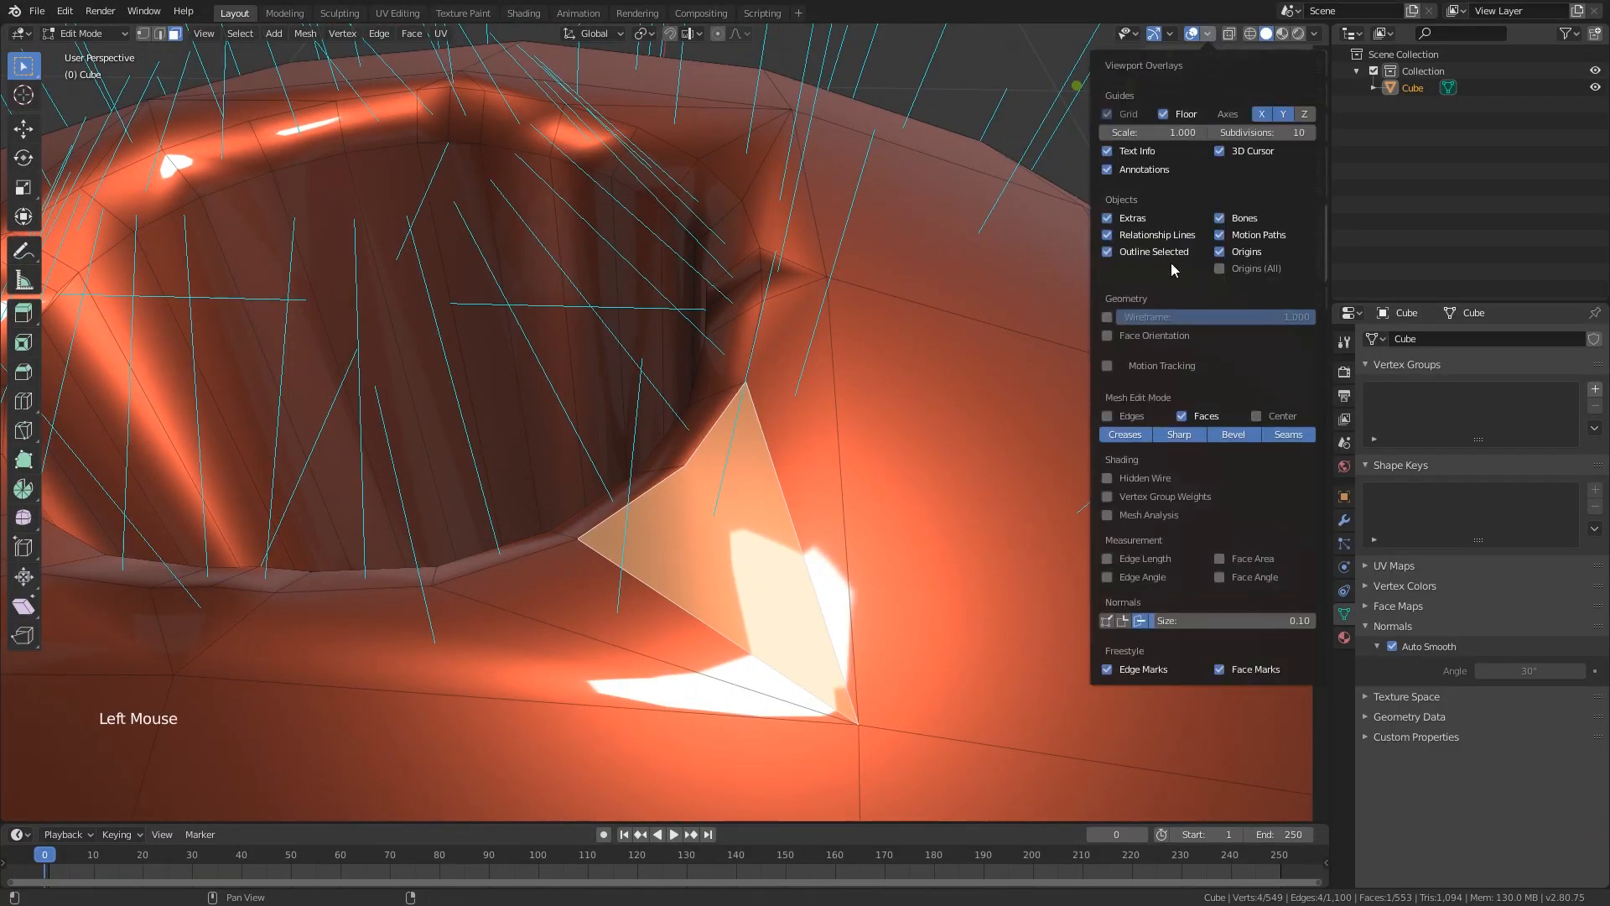
left_click(1140, 622)
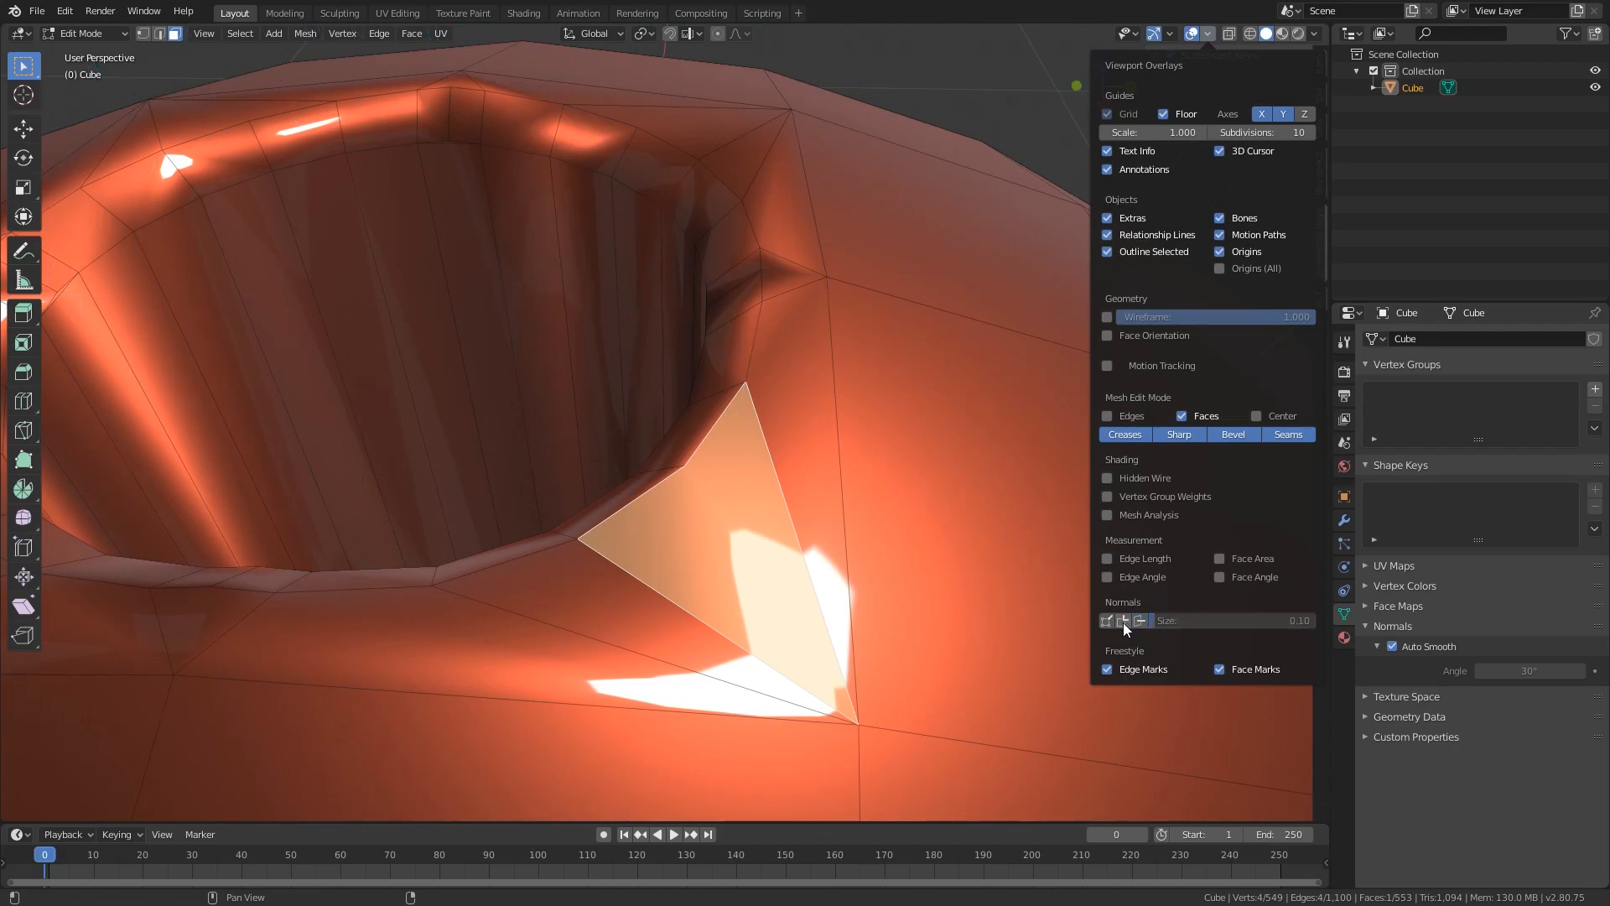
left_click(1106, 621)
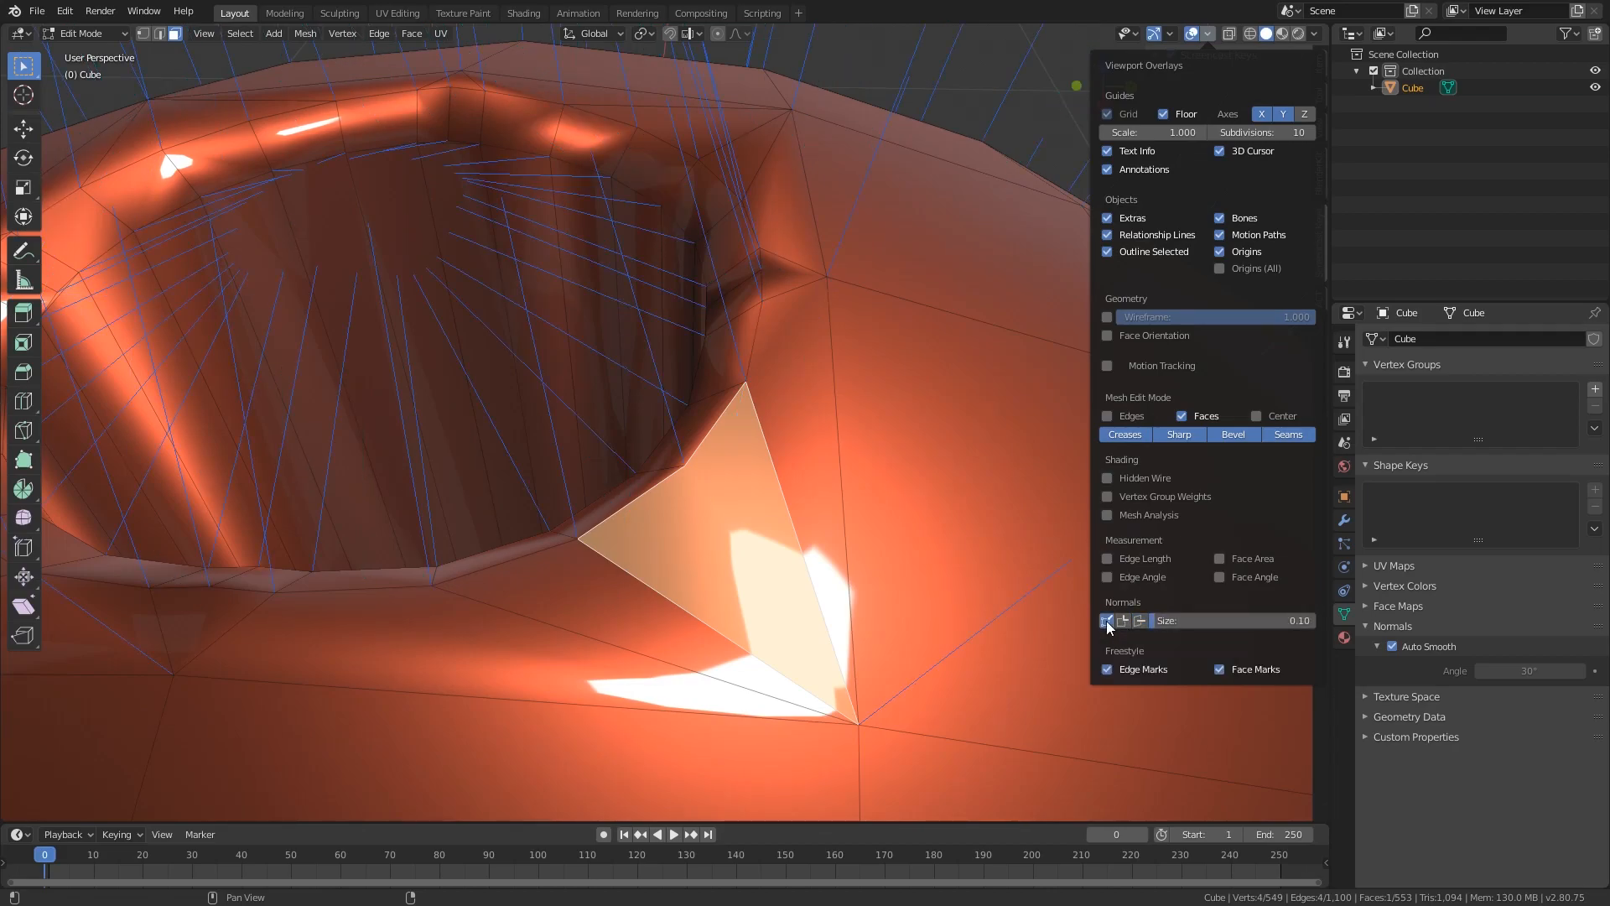
scroll(467, 335, "down", 2)
middle_click_drag(467, 335, 635, 344)
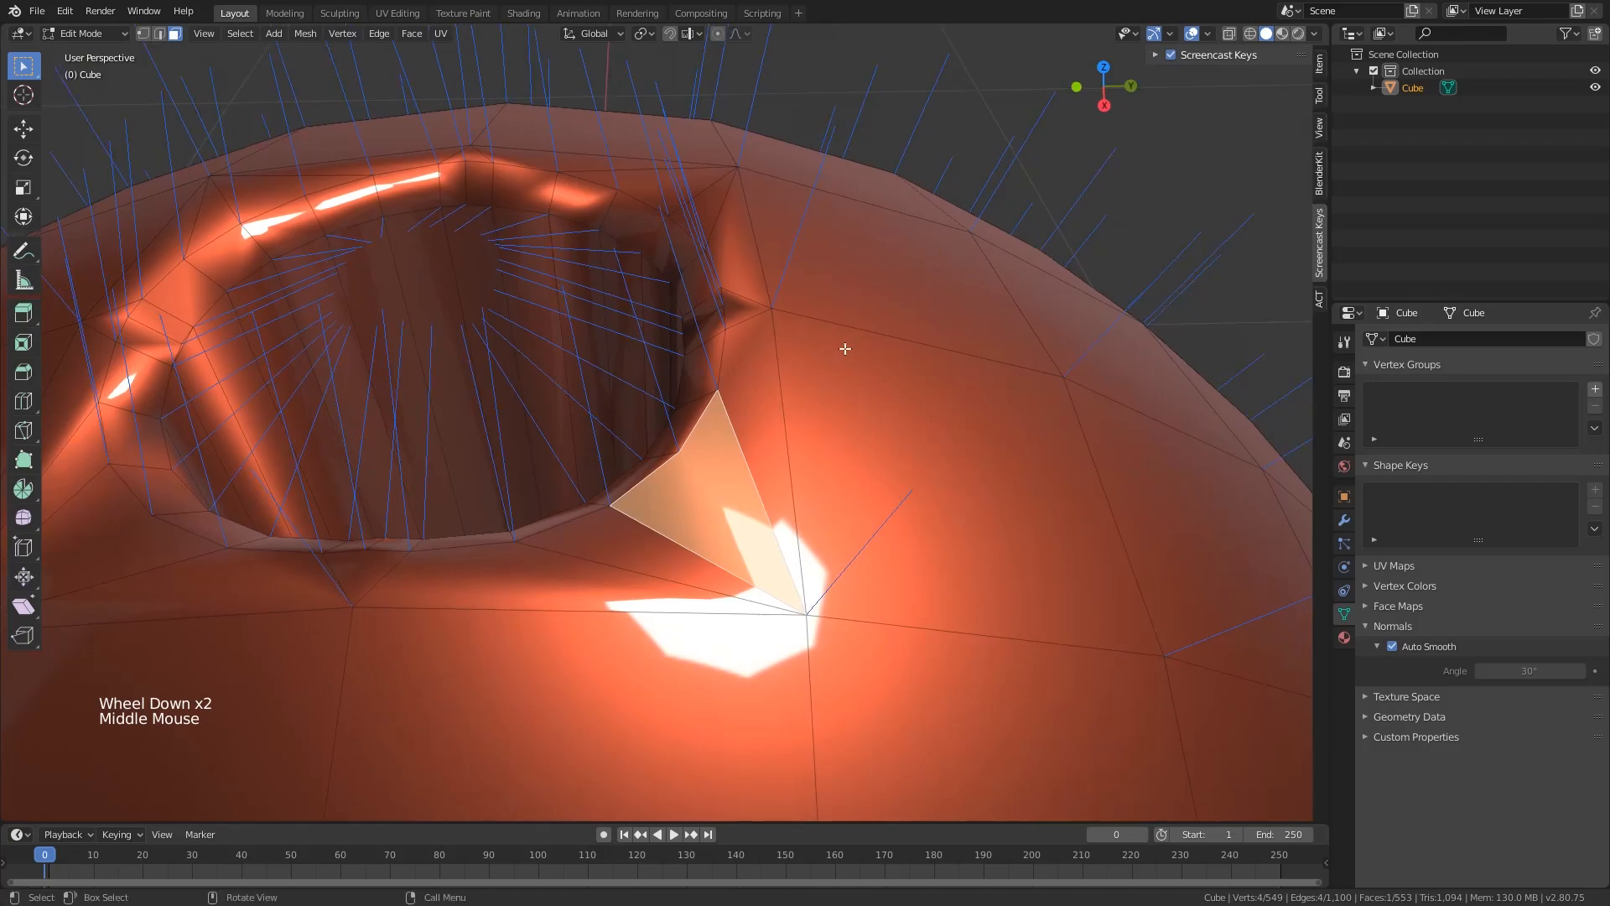
left_click(1209, 33)
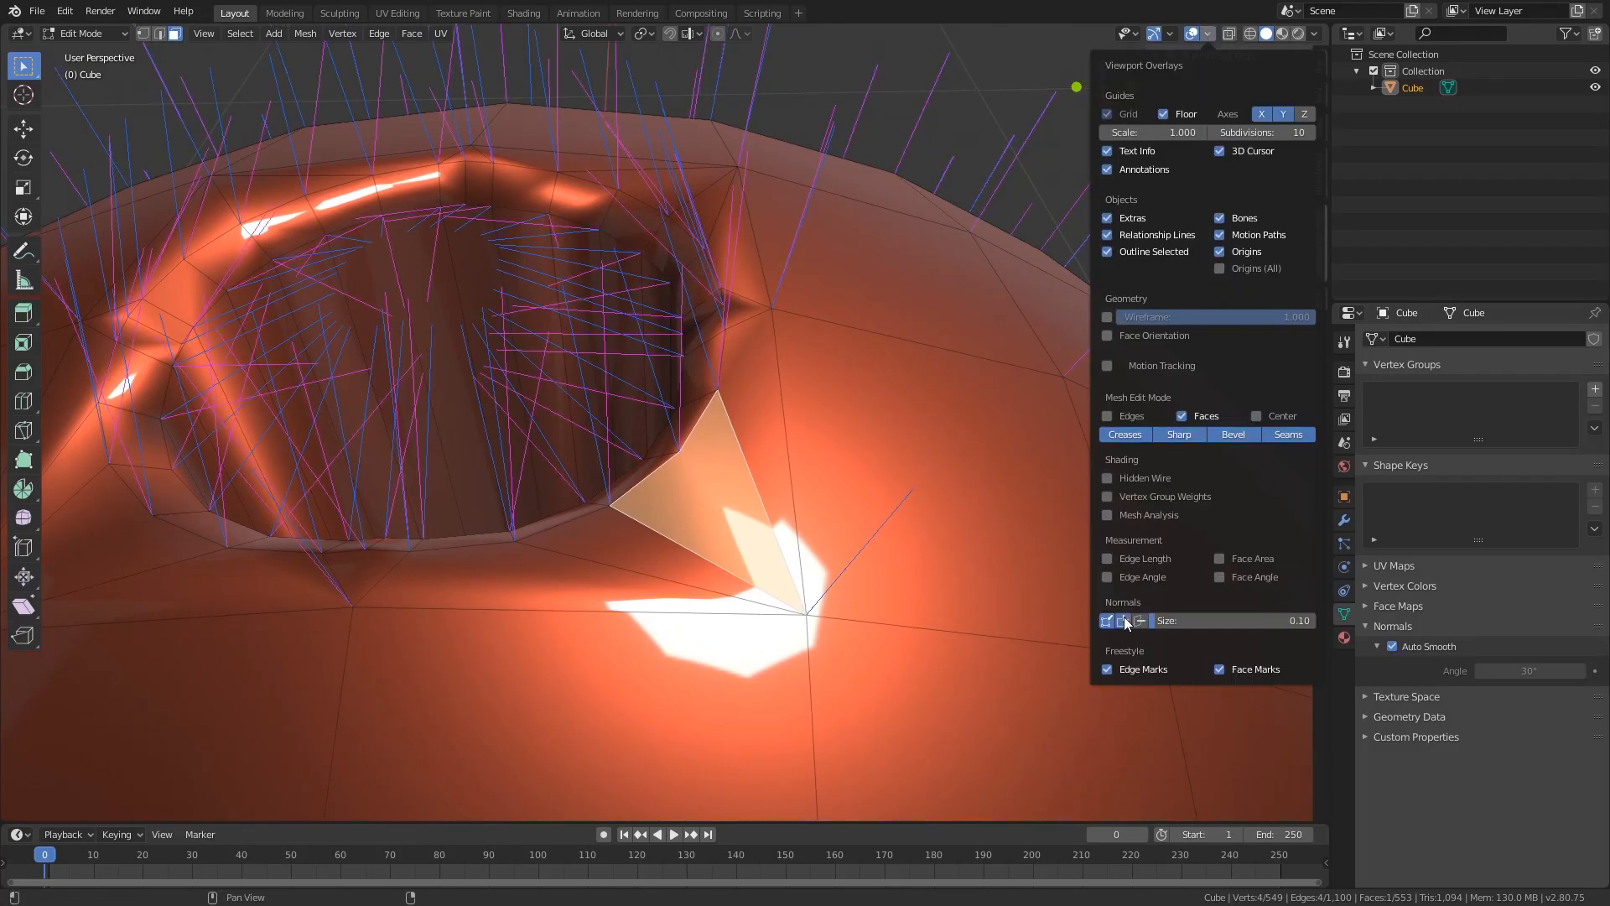
middle_click_drag(496, 454, 578, 490)
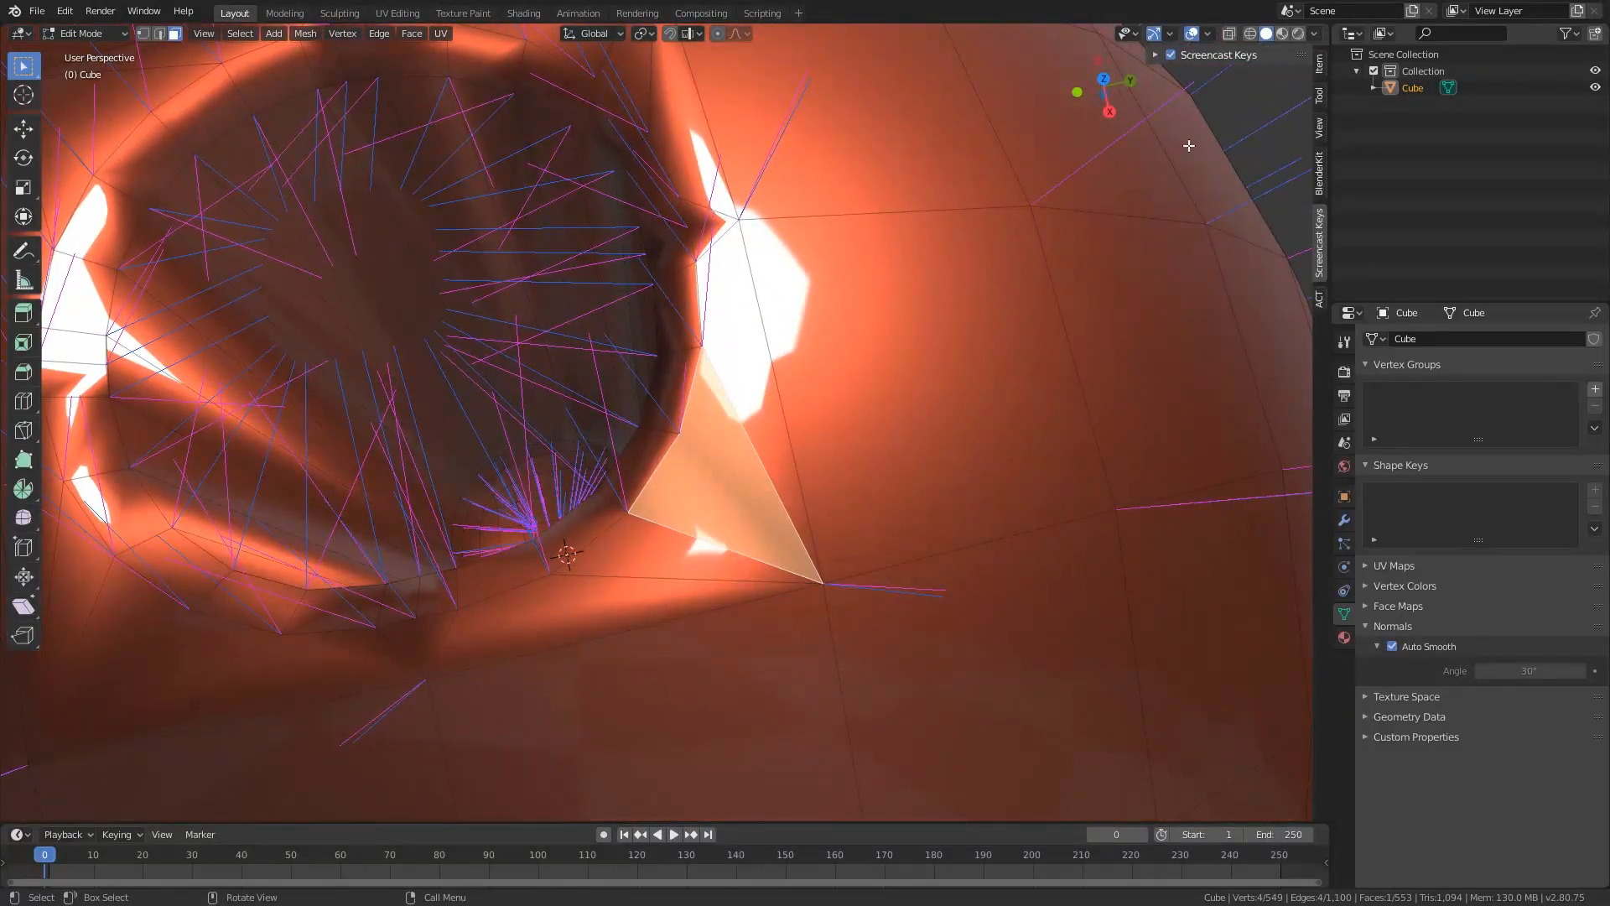
Turn off the split normals and vertex normals display
left_click(1208, 34)
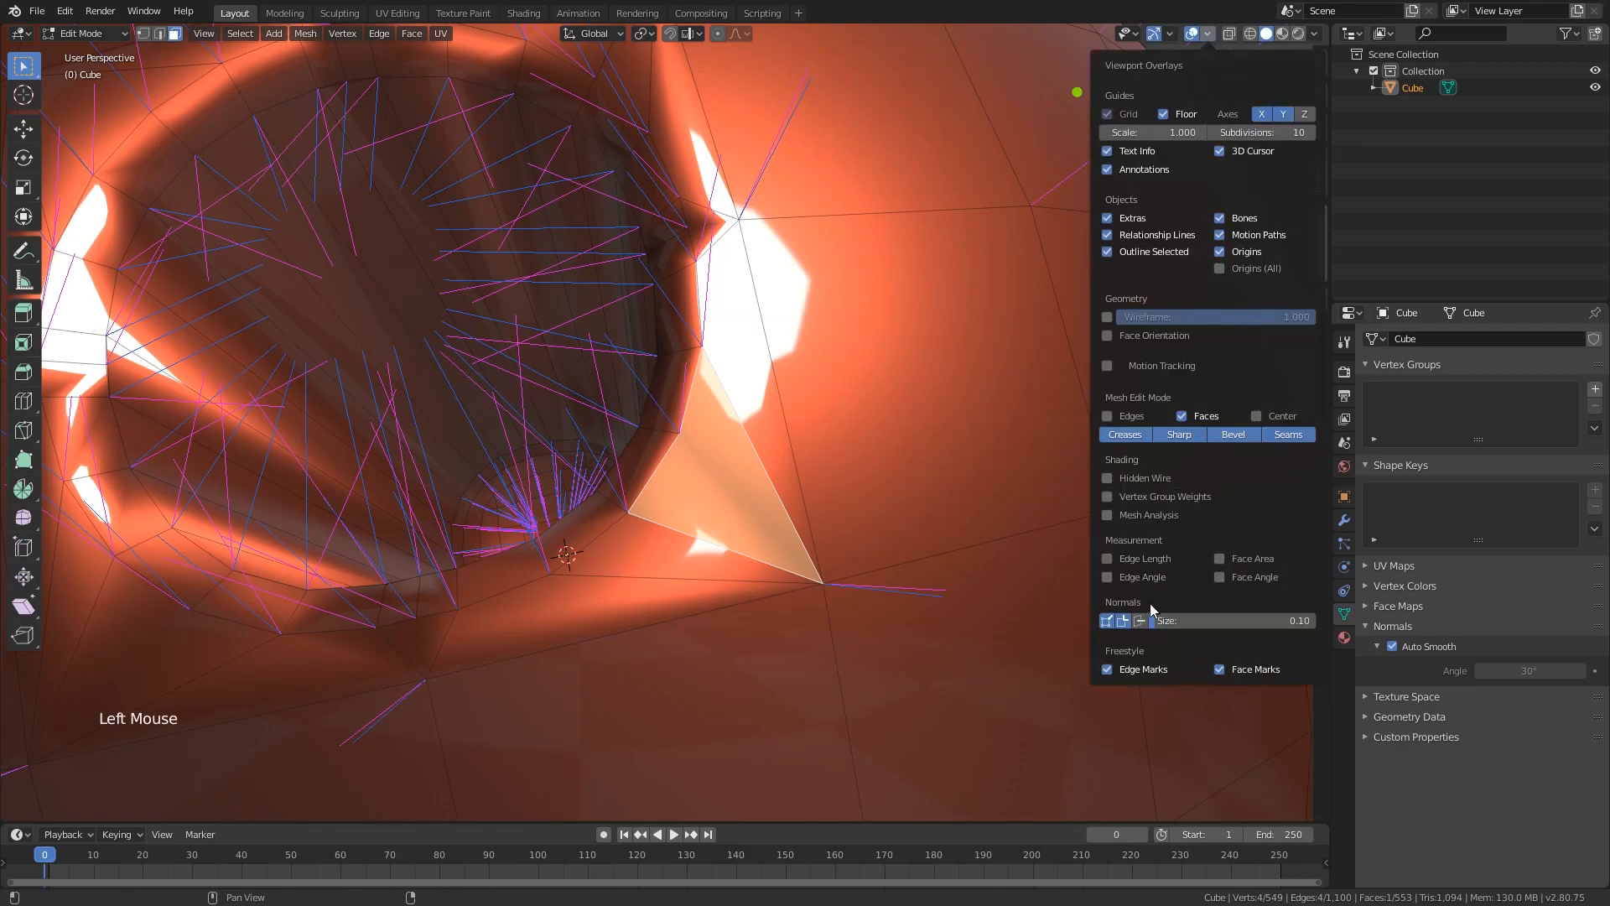
left_click(1123, 620)
left_click(1108, 621)
middle_click_drag(755, 420, 653, 386)
scroll(653, 386, "down", 2)
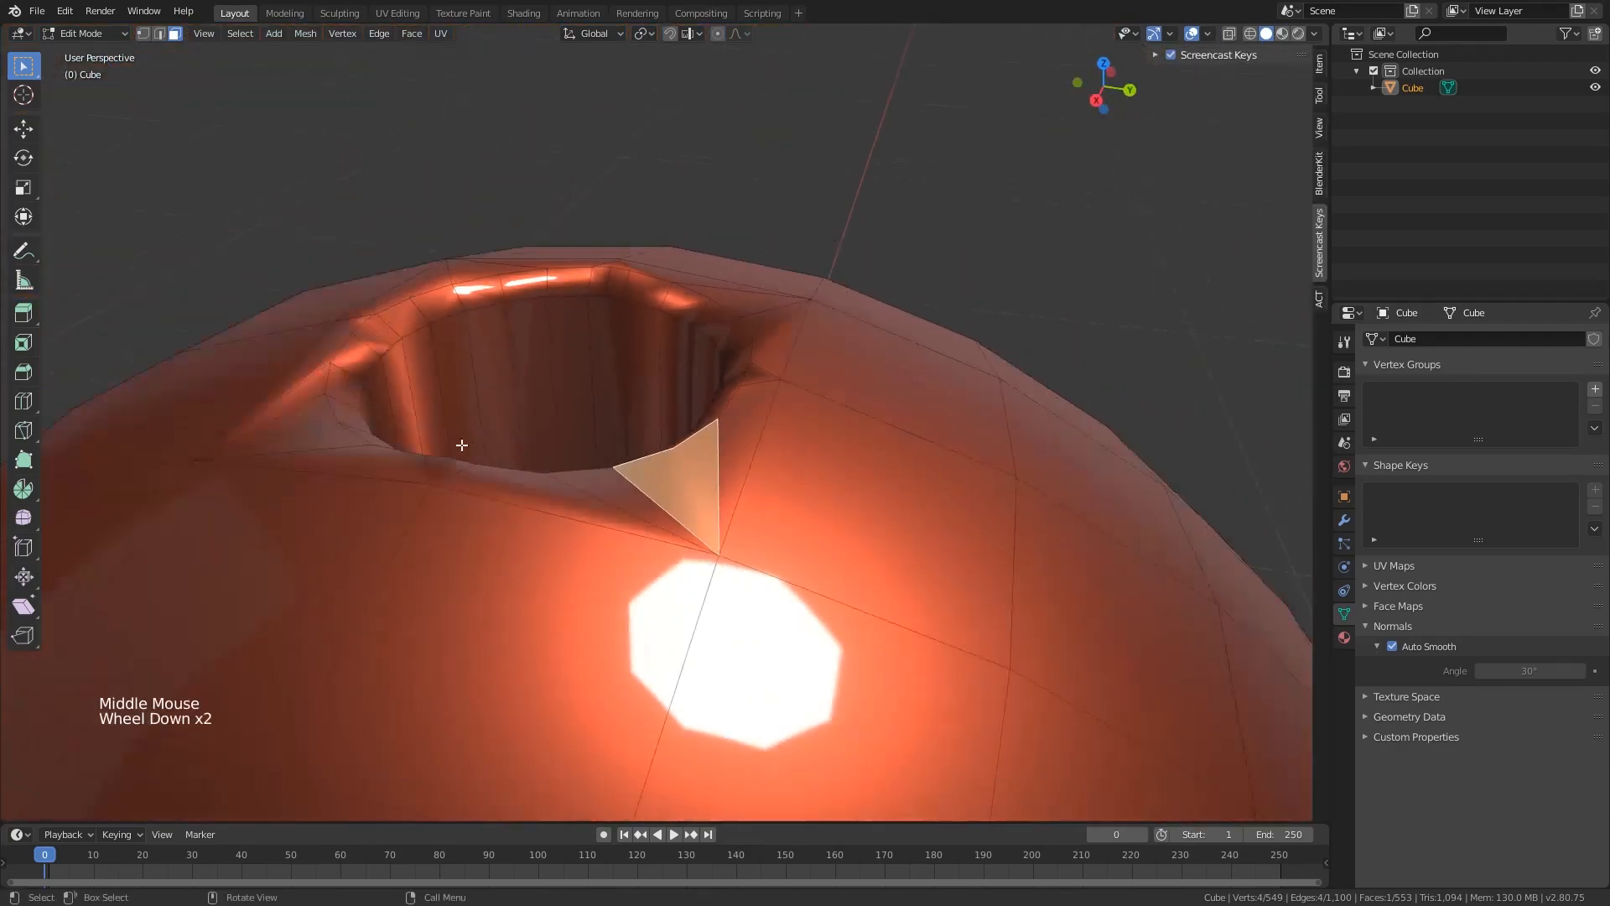
Undo the quad conversion, the triangulation and the boolean application on the ball, back to Object Mode with its modifiers live
left_click(762, 464)
key("ctrl+z")
key("ctrl+z")
key("ctrl+shift+z")
key("ctrl+shift+z")
key("ctrl+z")
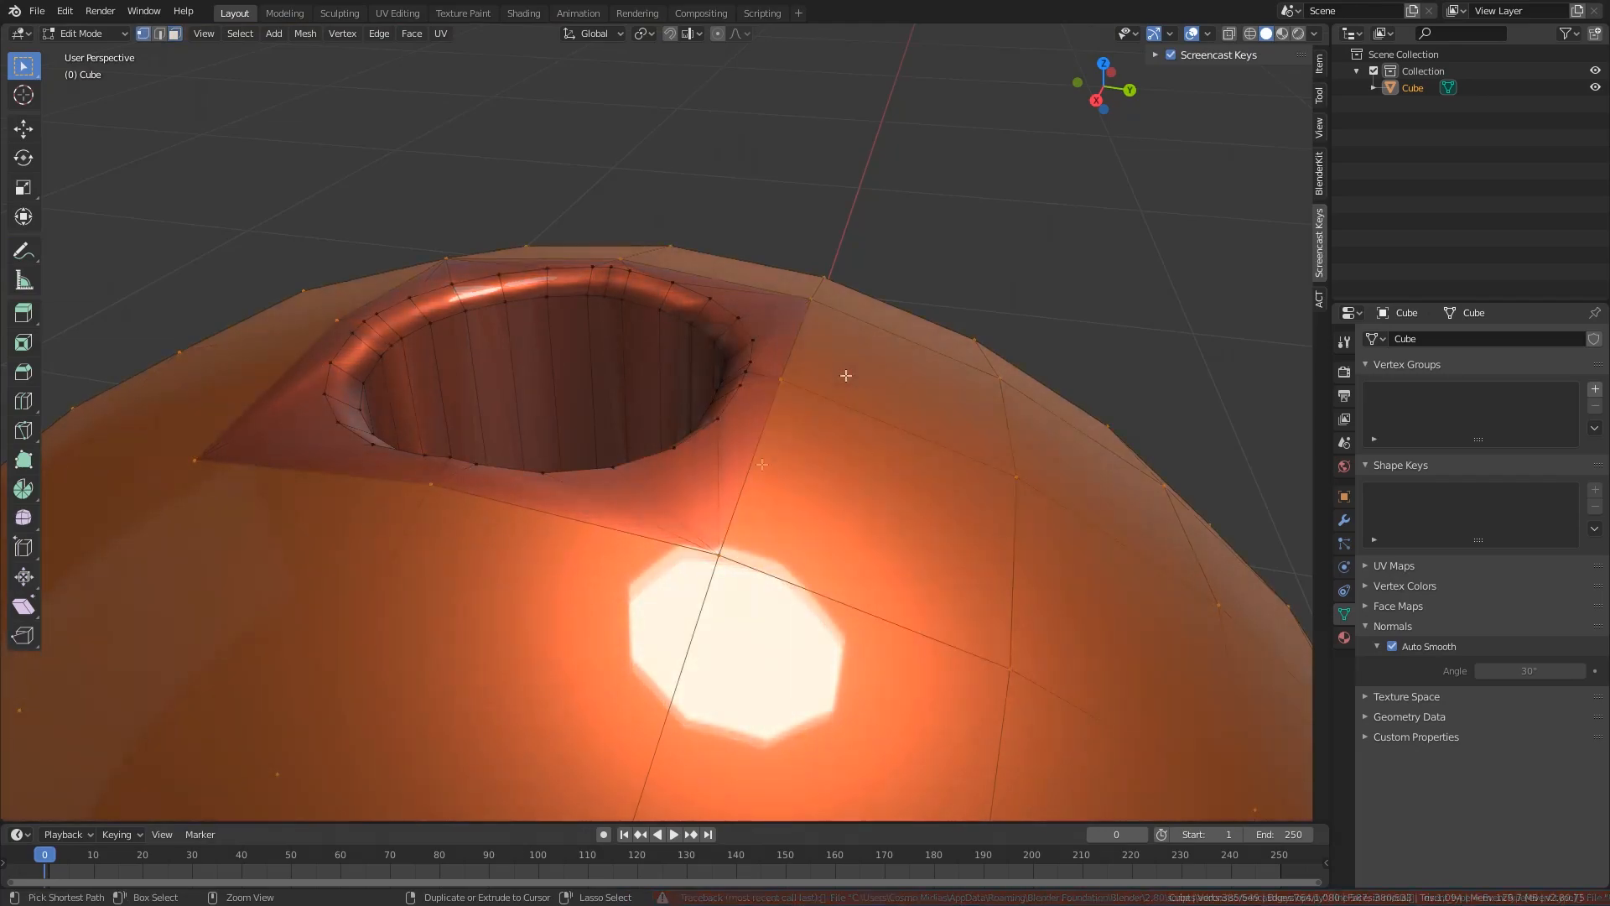
key("Tab")
key("ctrl+z")
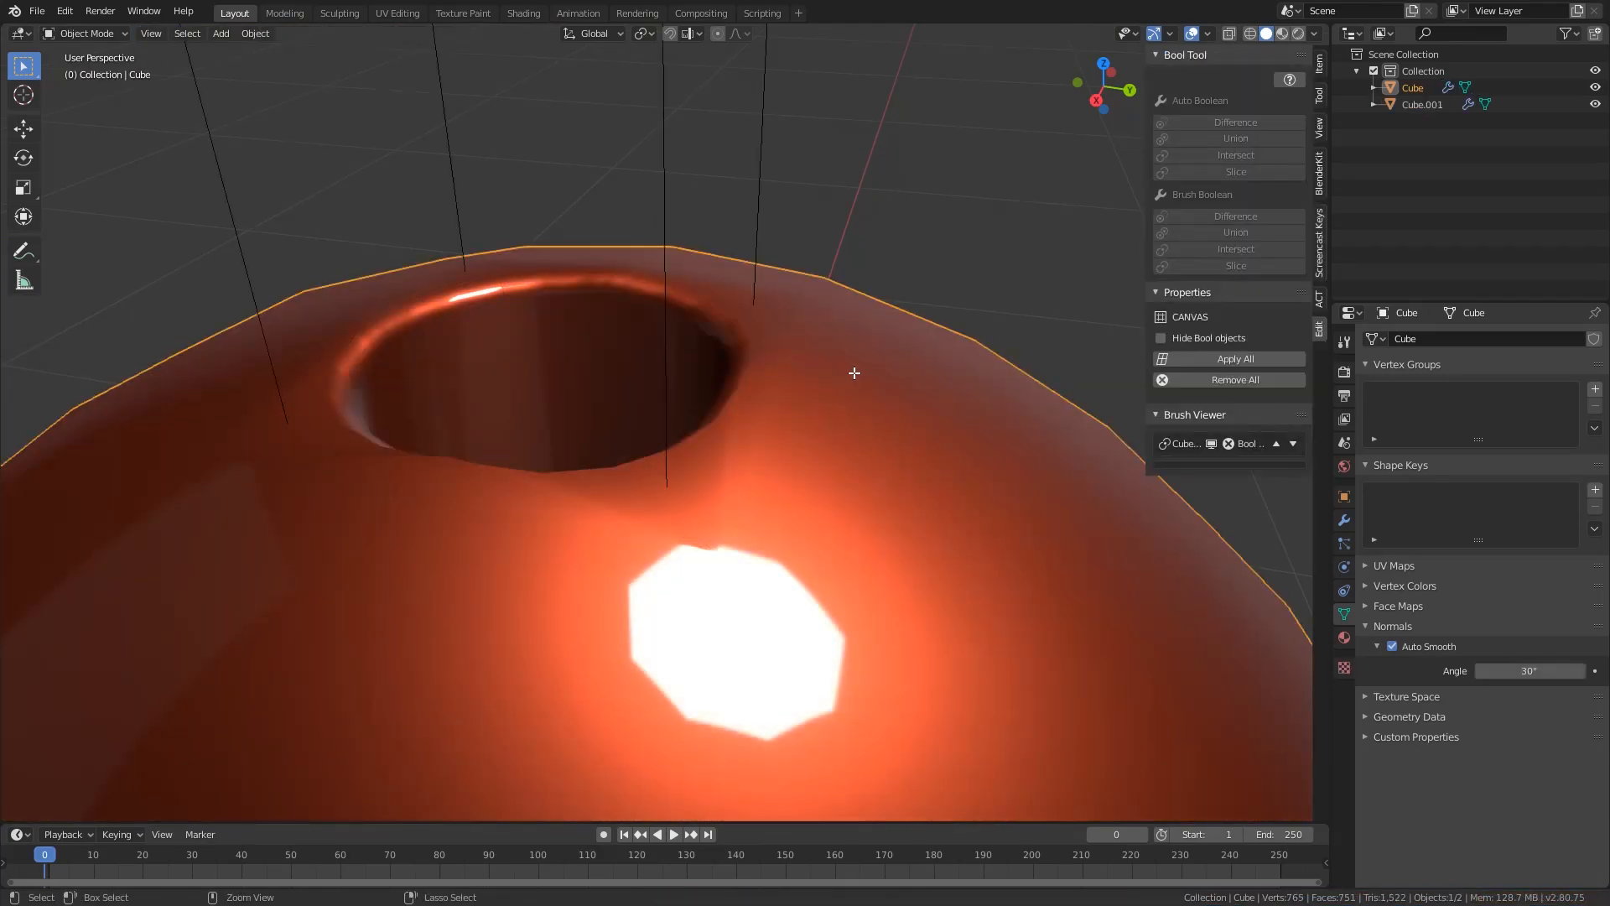
Add a Data Transfer modifier to the ball and widen the properties editor
middle_click_drag(859, 374, 877, 379)
middle_click_drag(876, 237, 726, 488)
middle_click_drag(718, 599, 809, 474)
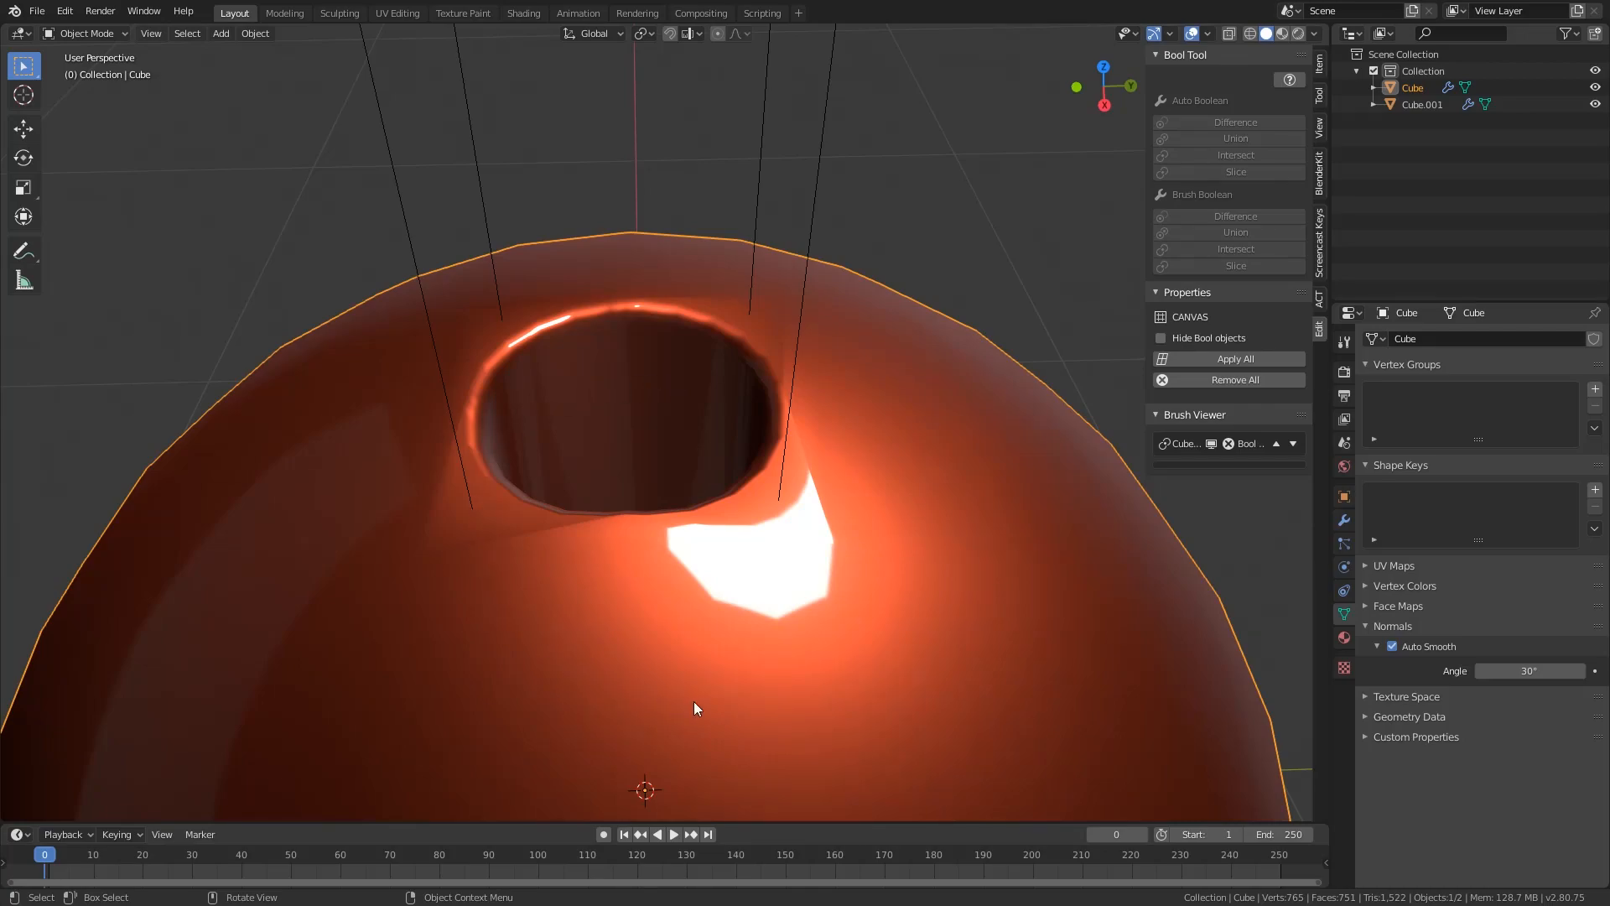
left_click(1343, 520)
left_click(1401, 339)
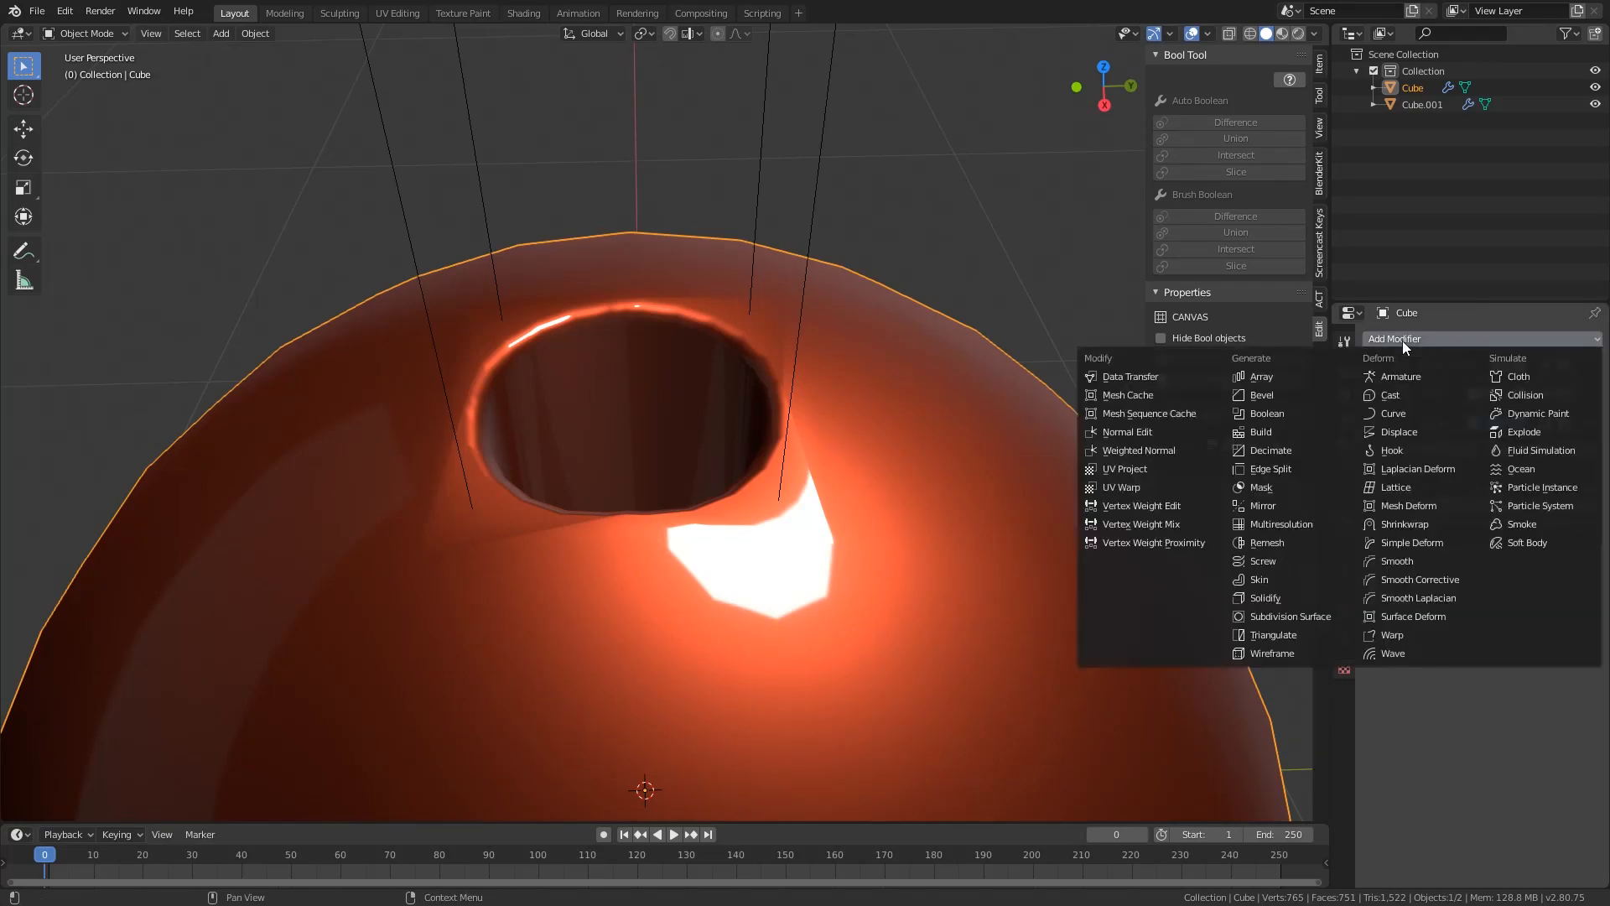
left_click(1117, 375)
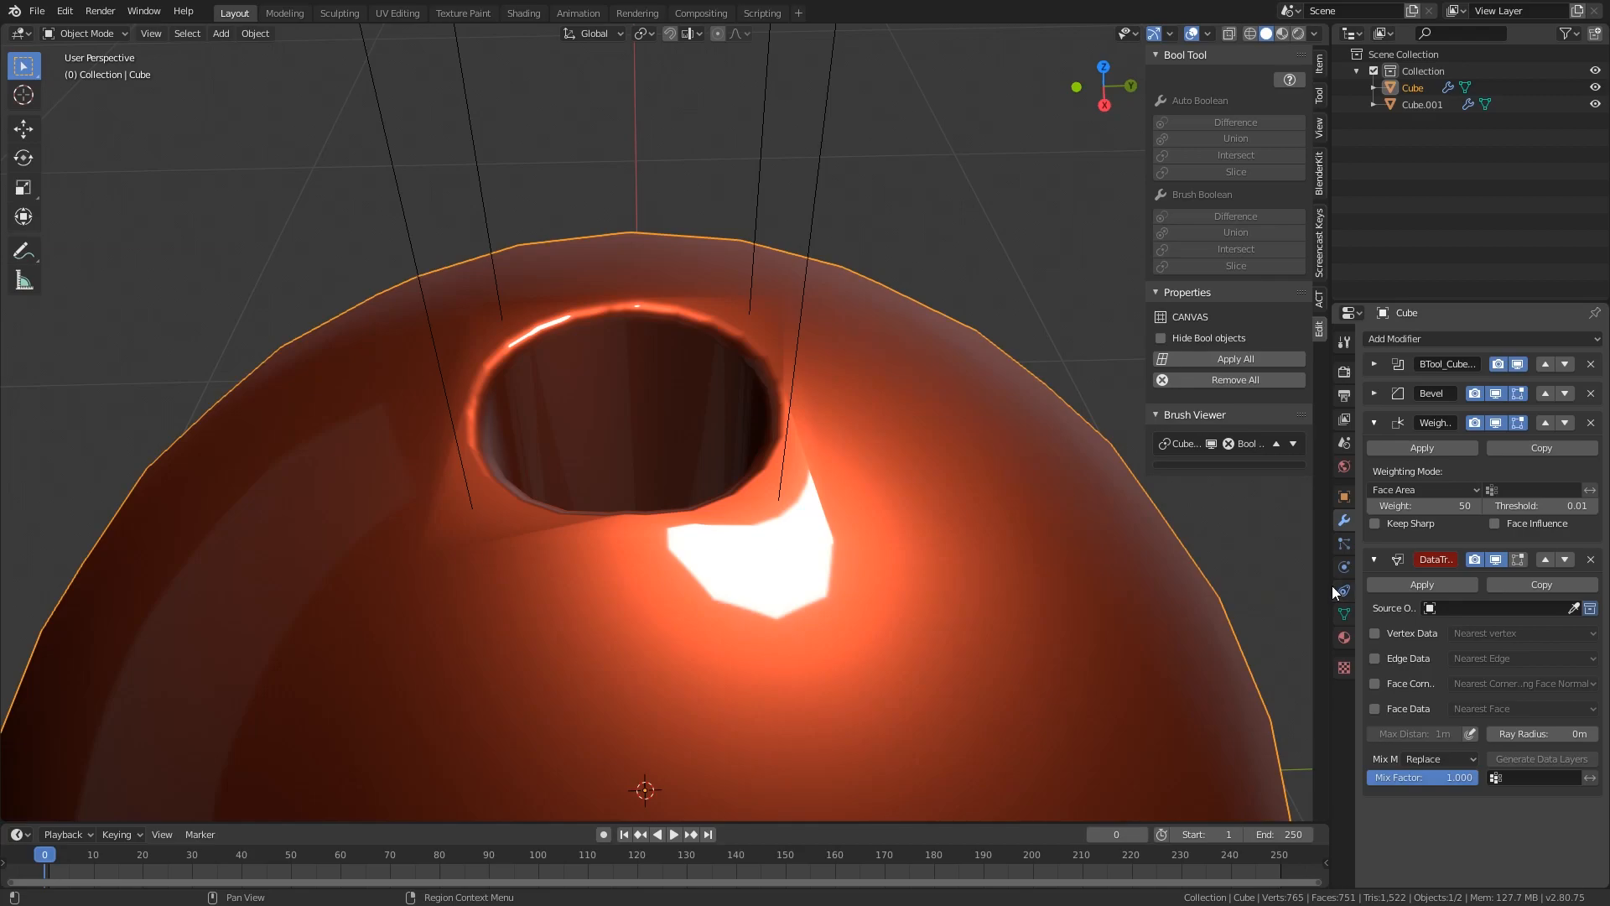
left_click_drag(1332, 586, 1163, 585)
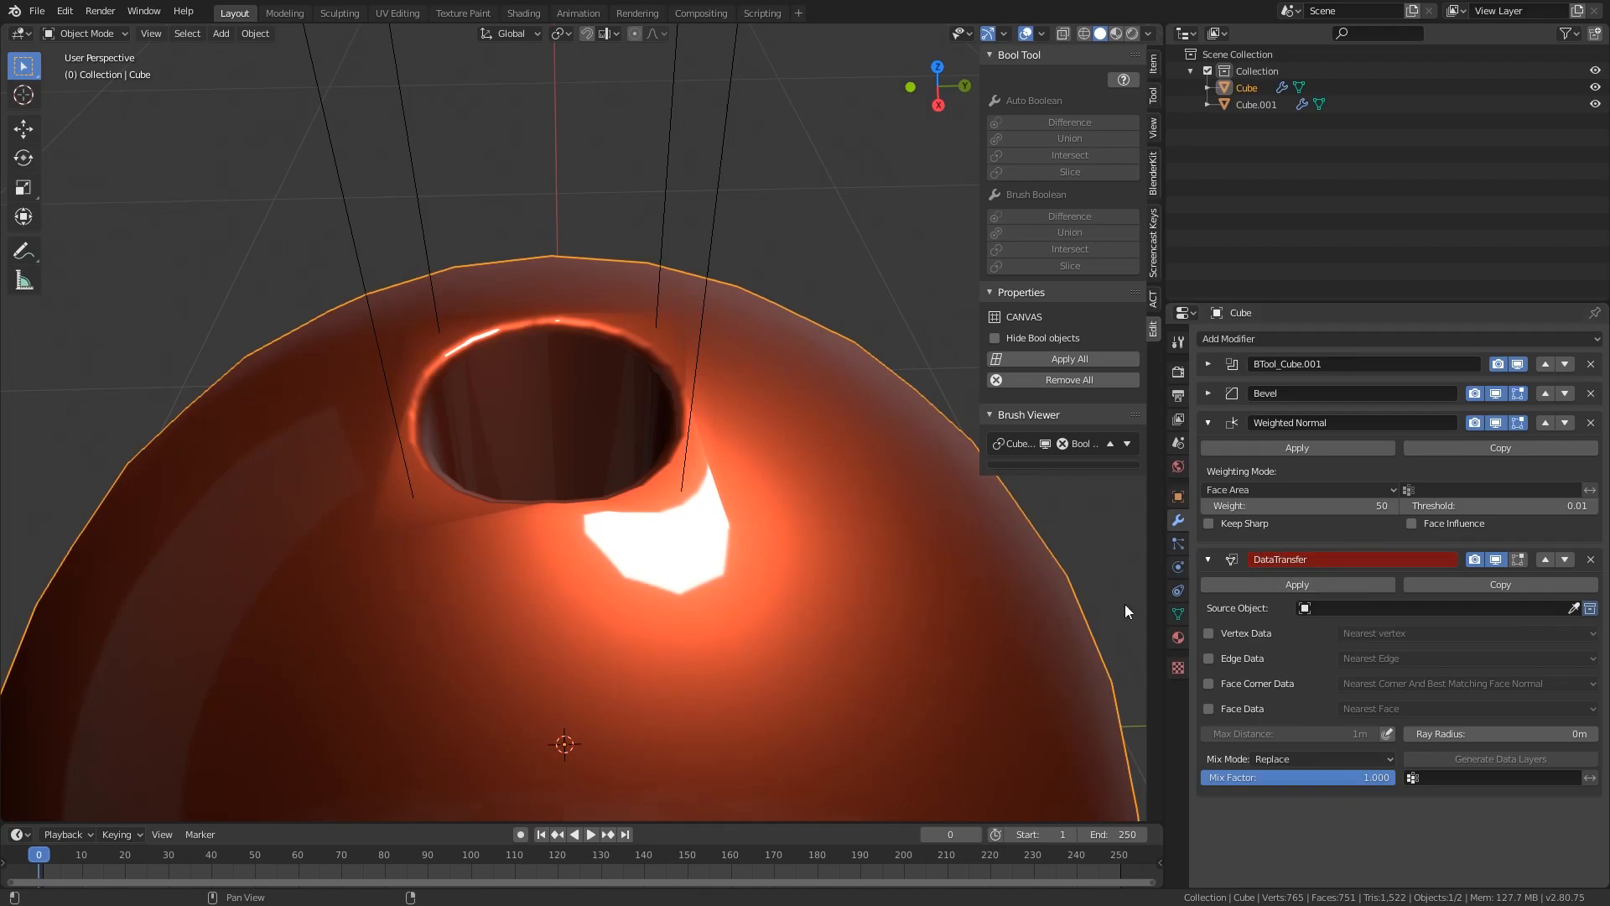
Duplicate the ball and place the copy beside it, moved about -0.156 m in X, -1.54 m in Y and 0.827 m in Z
middle_click_drag(668, 553, 772, 526)
middle_click_drag(747, 458, 604, 494)
scroll(604, 495, "down", 7)
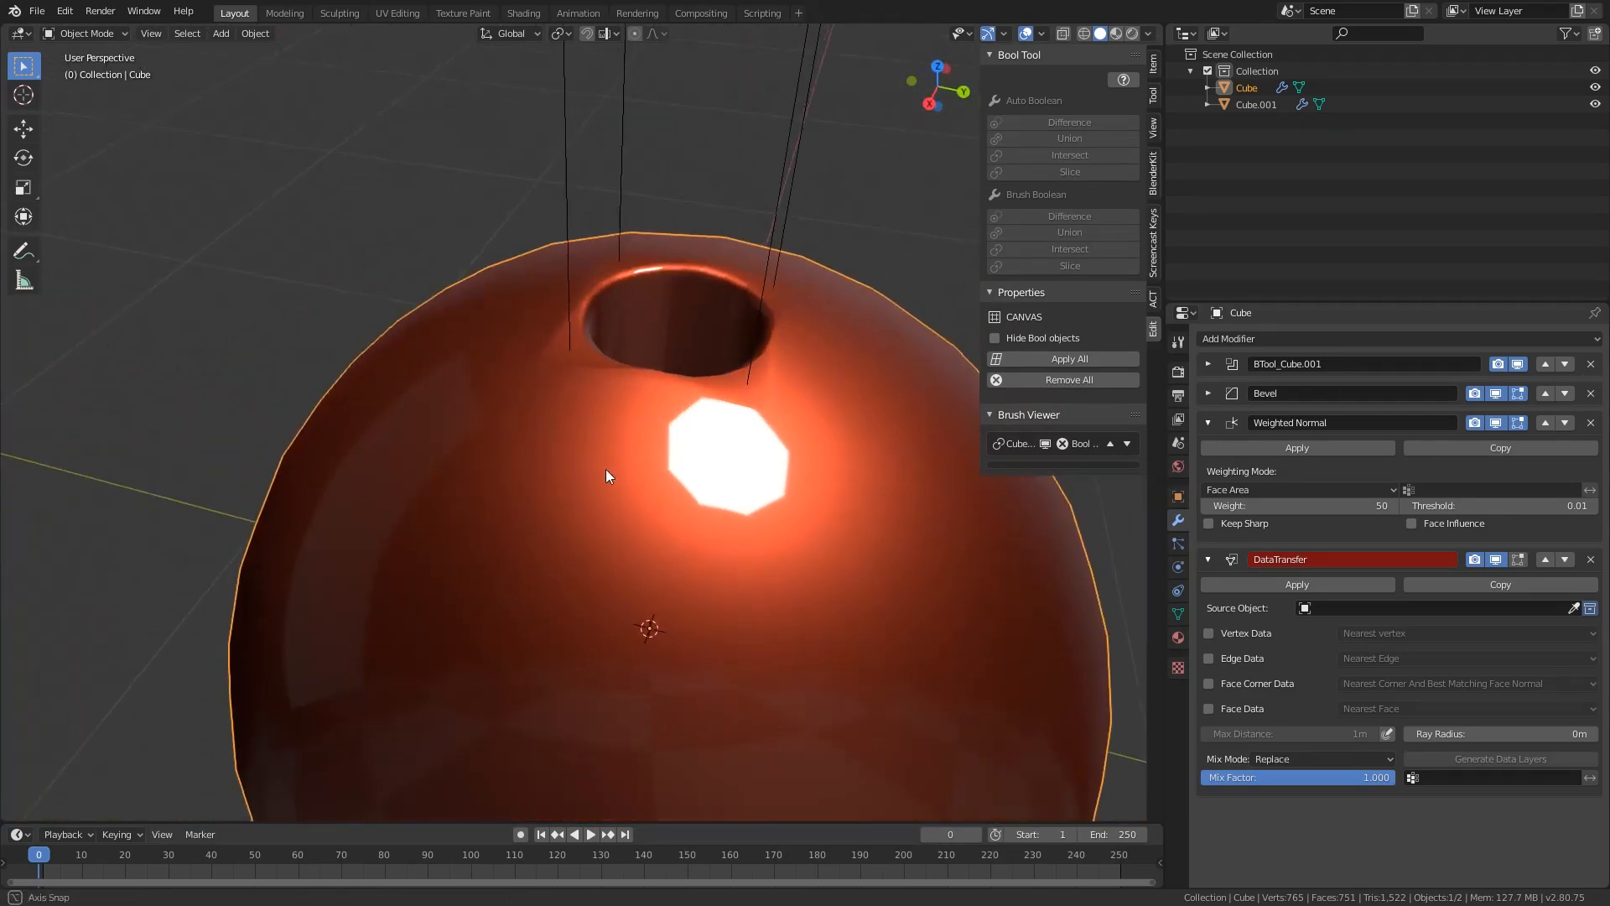
middle_click_drag(490, 441, 497, 429)
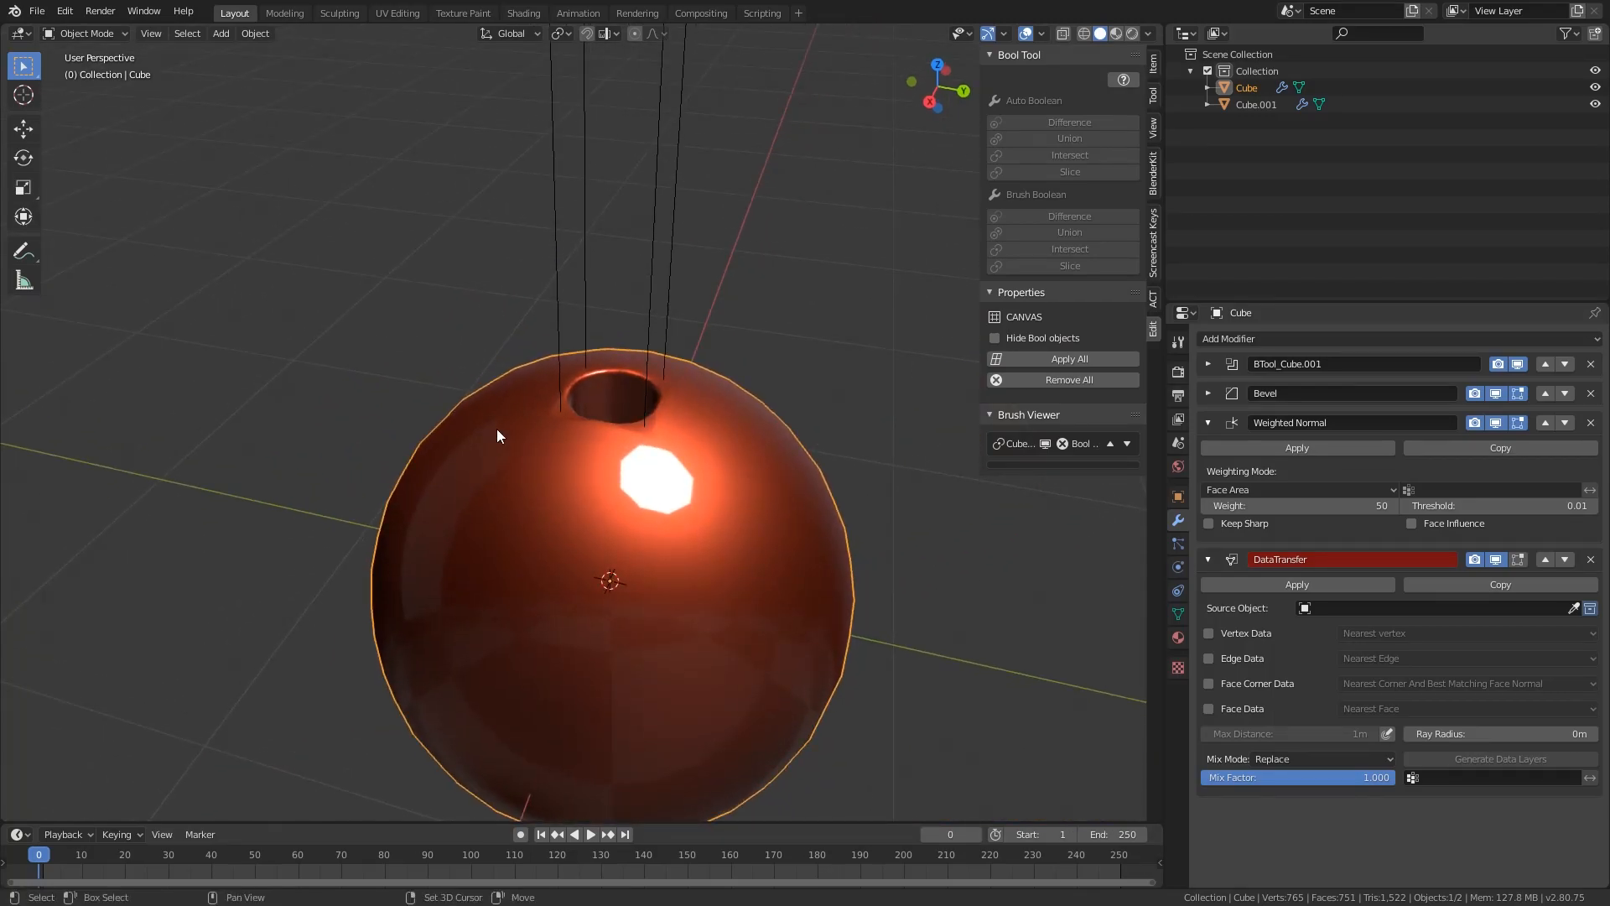
key("shift+d")
left_click(112, 155)
middle_click_drag(210, 230, 467, 448, "shift")
middle_click_drag(584, 501, 515, 380)
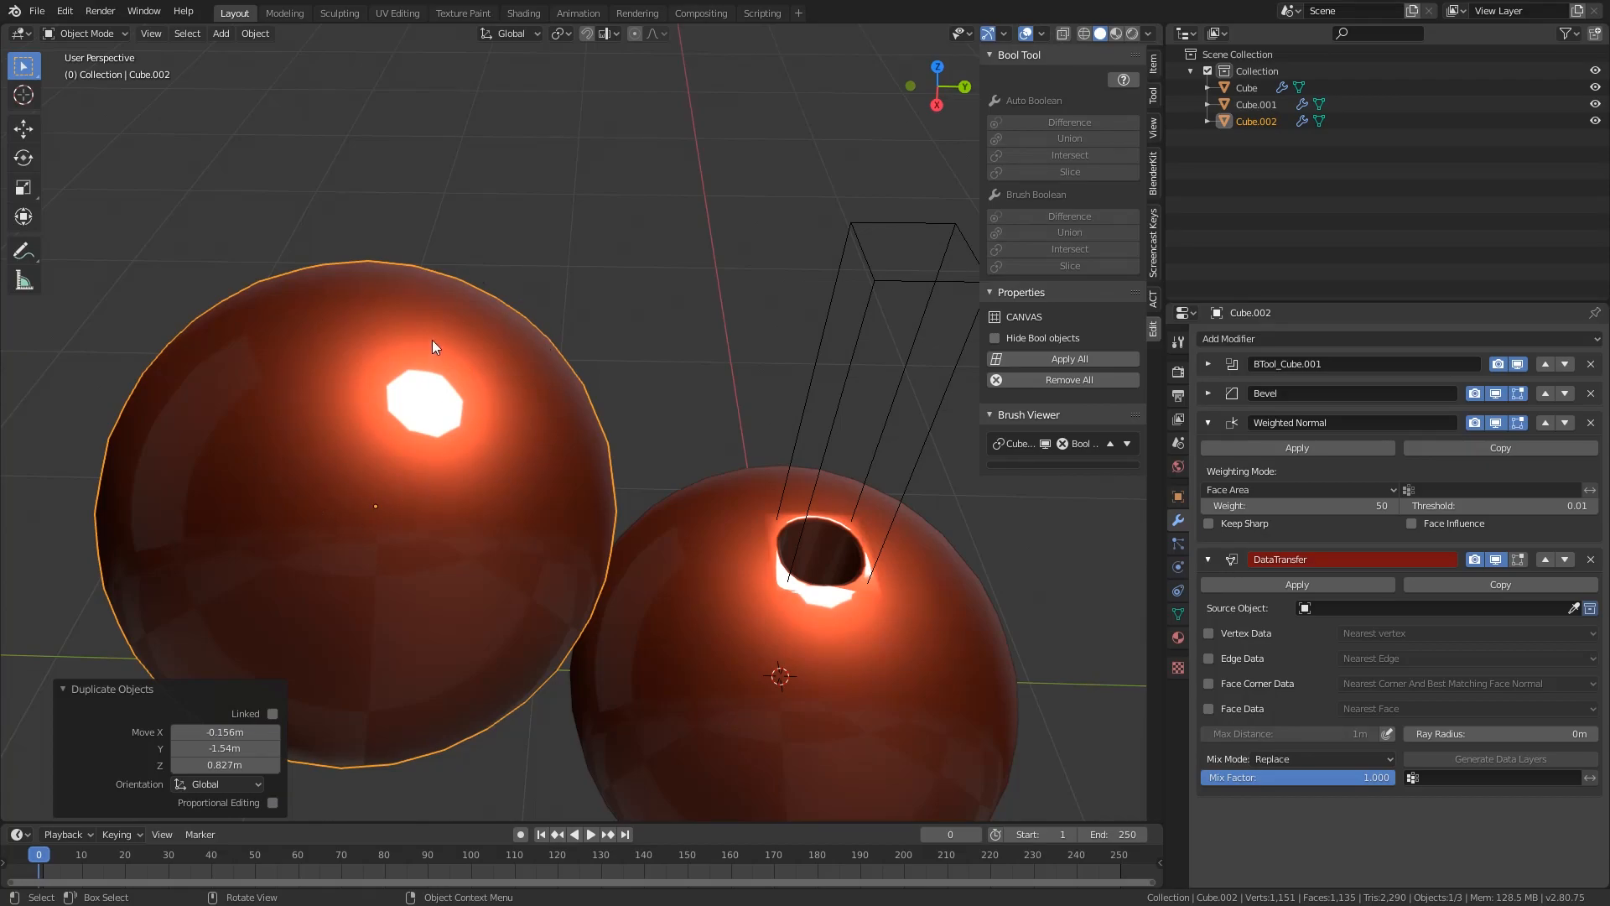
middle_click_drag(594, 507, 599, 425, "shift")
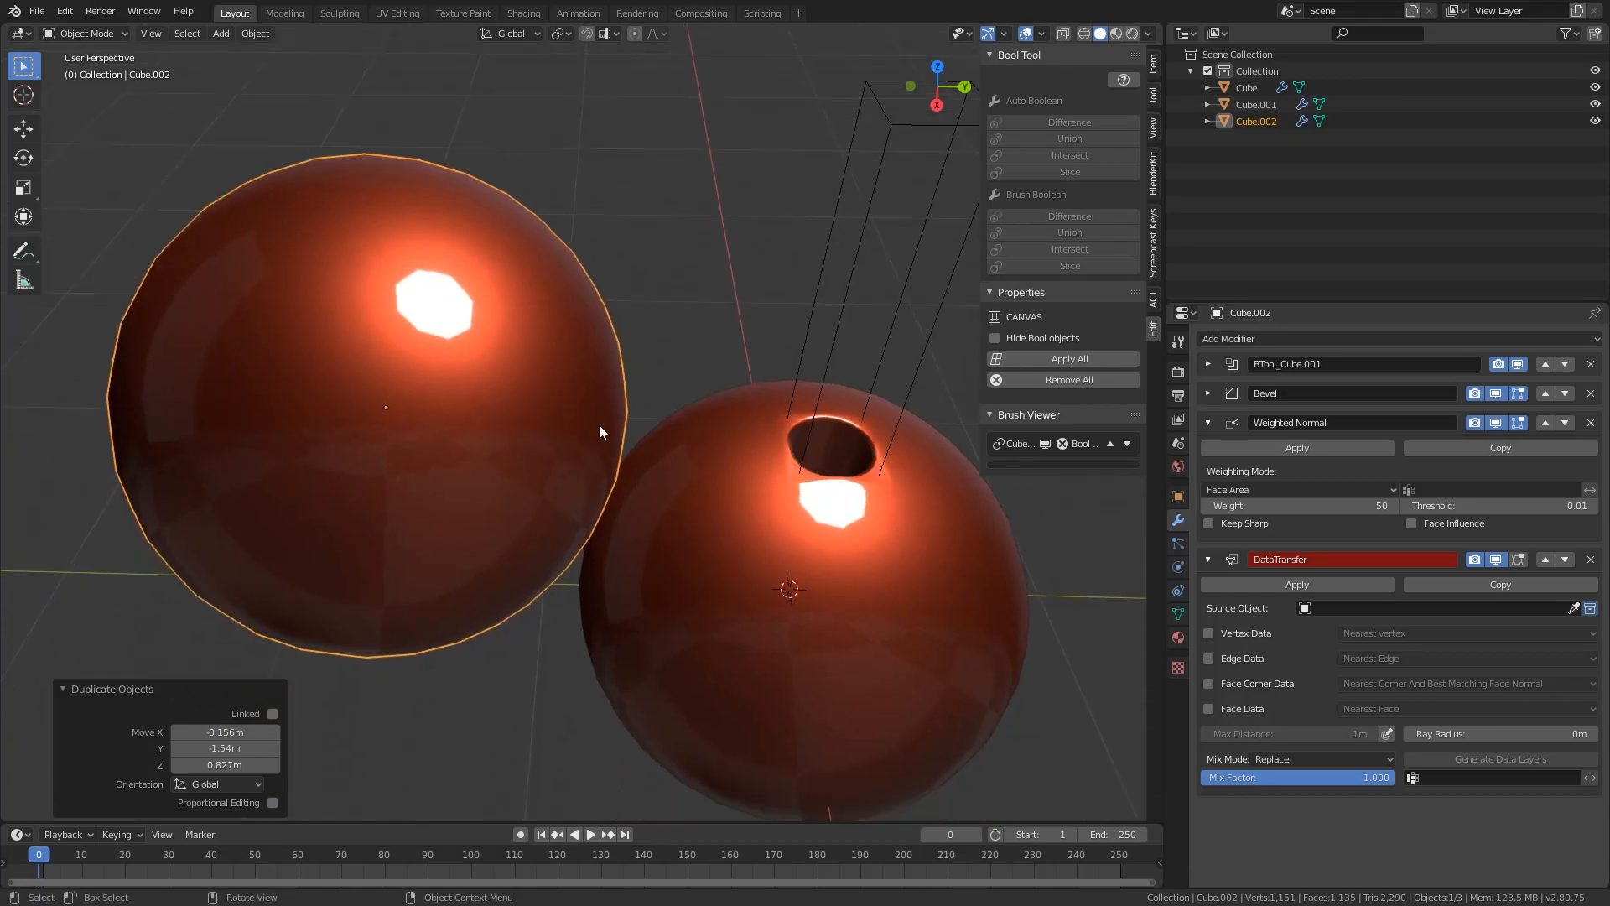
Remove the Data Transfer, Weighted Normal, Bevel and boolean modifiers from the duplicated ball
left_click(1591, 560)
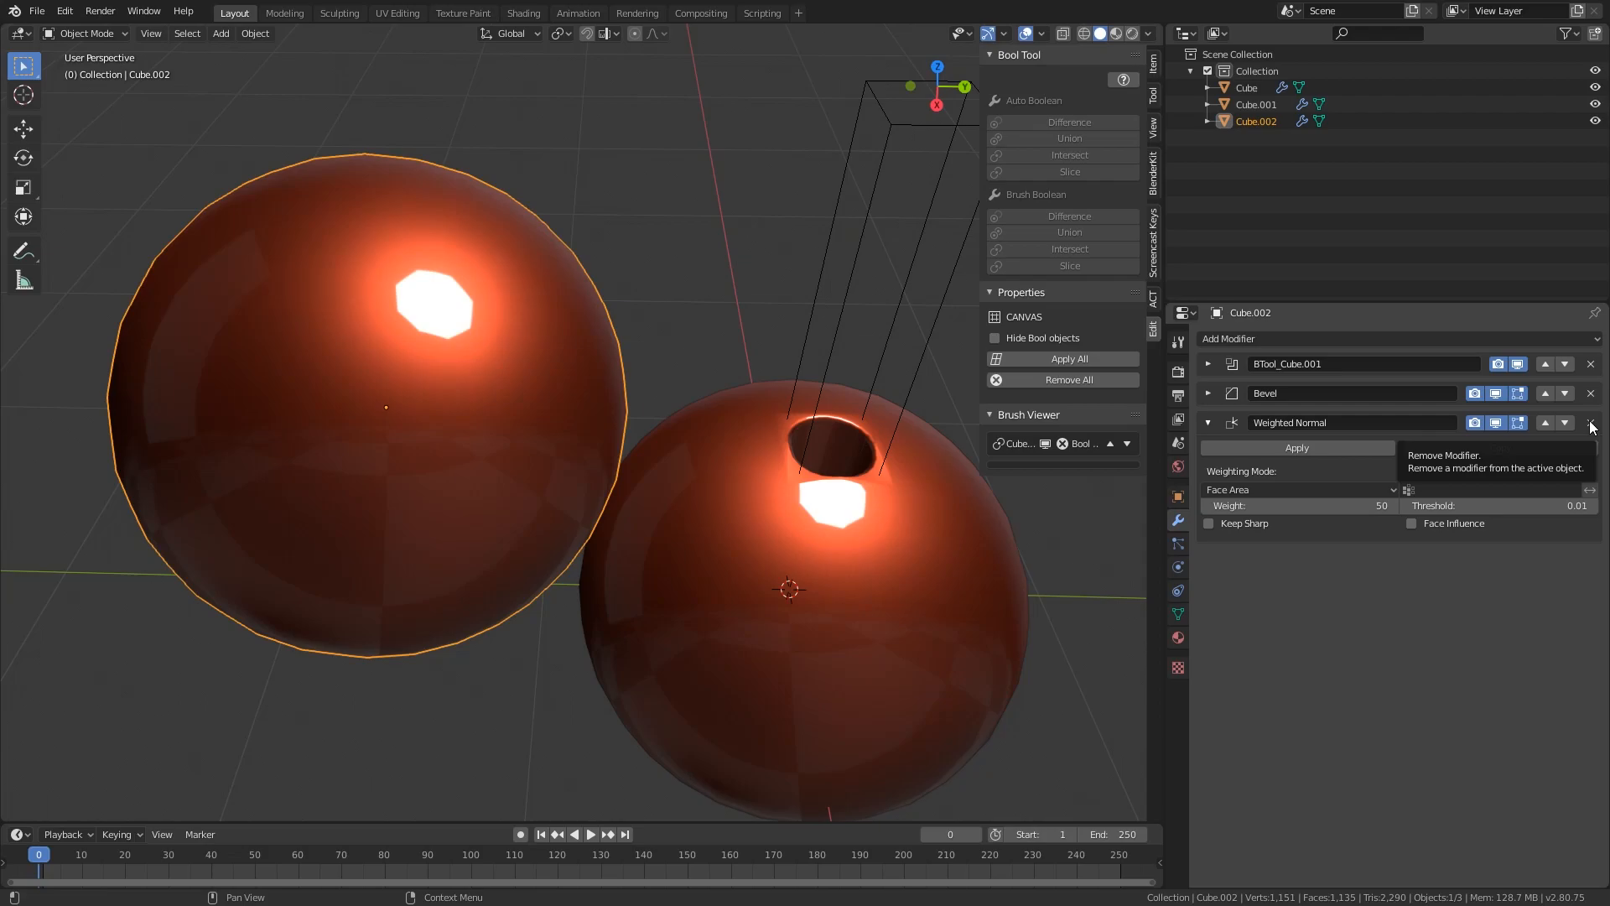
left_click(1591, 423)
left_click(1592, 393)
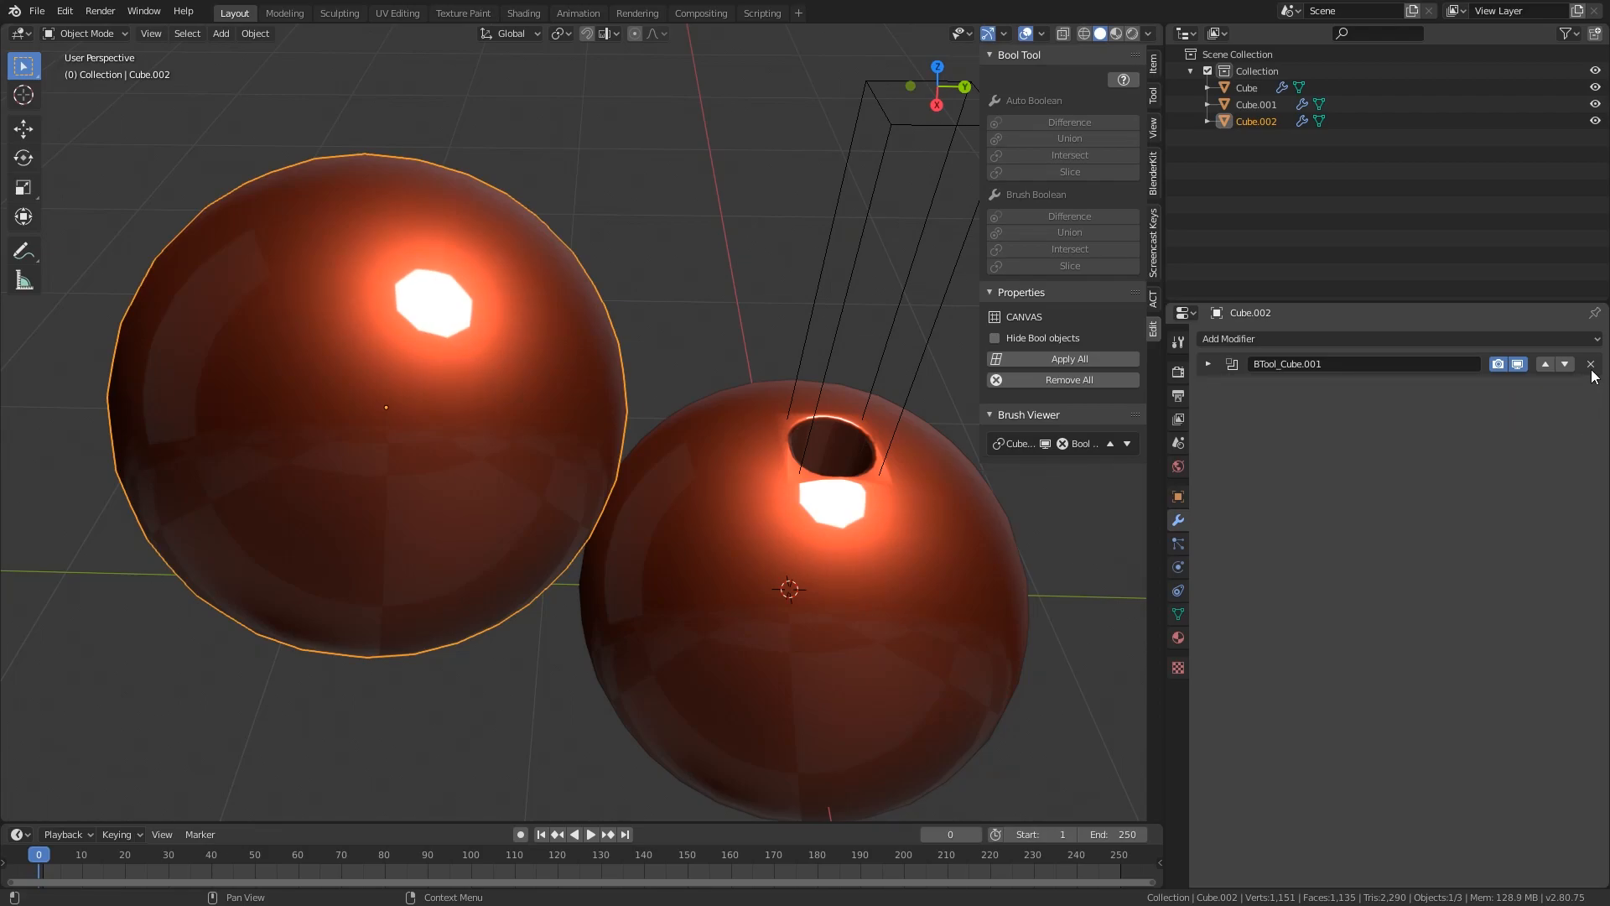
left_click(1591, 364)
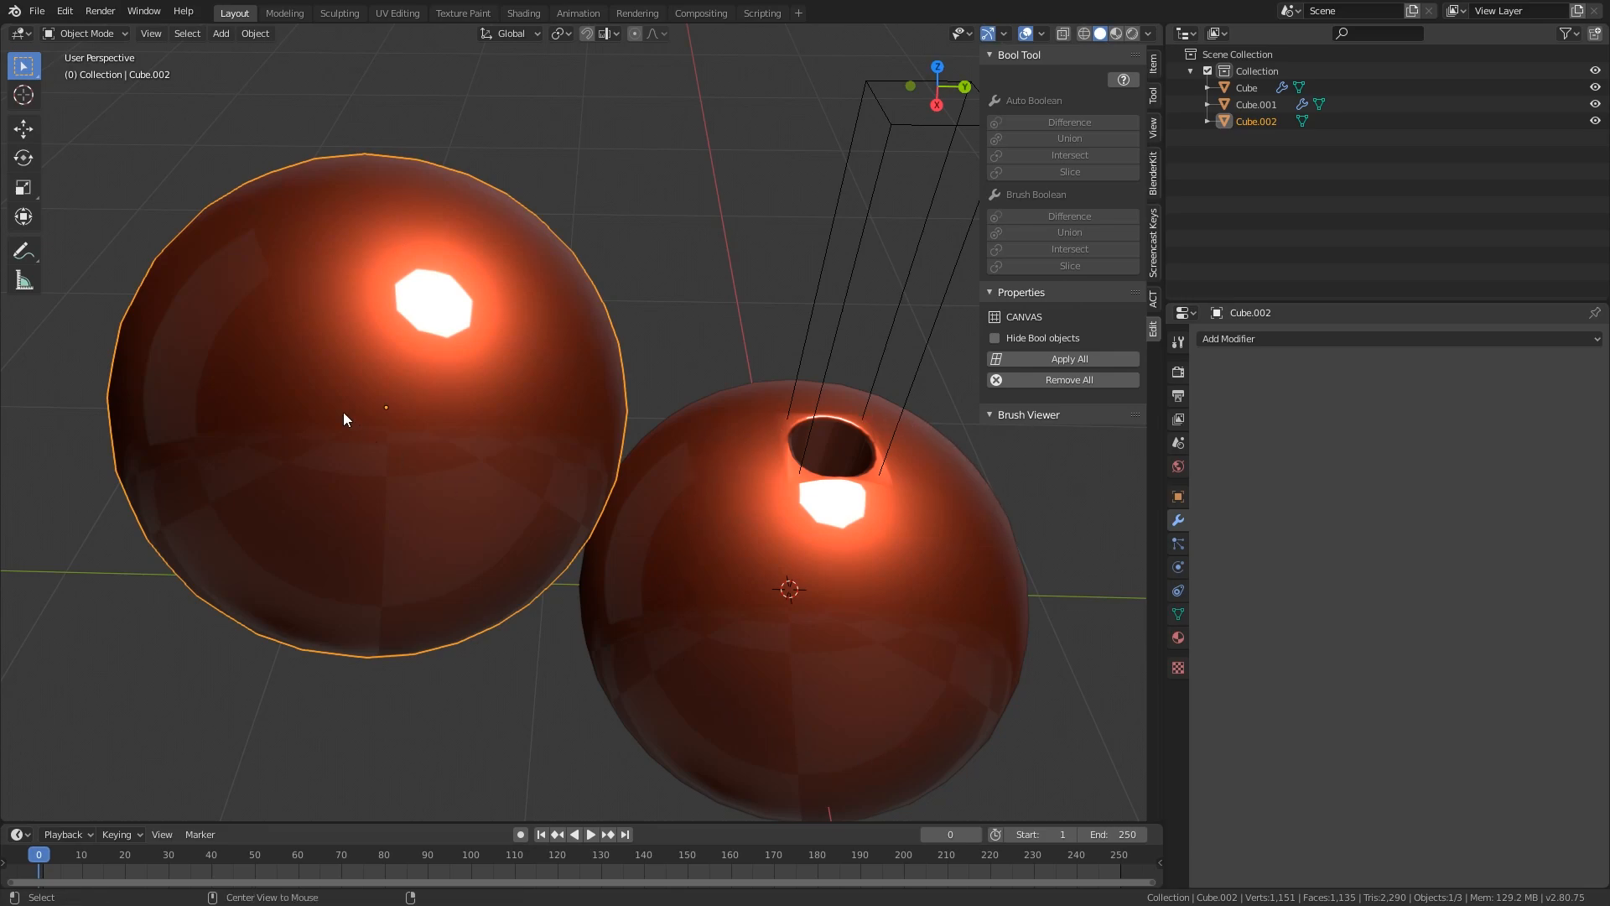
Clear the duplicated ball's location and rename it Boas Normais
key("alt+g")
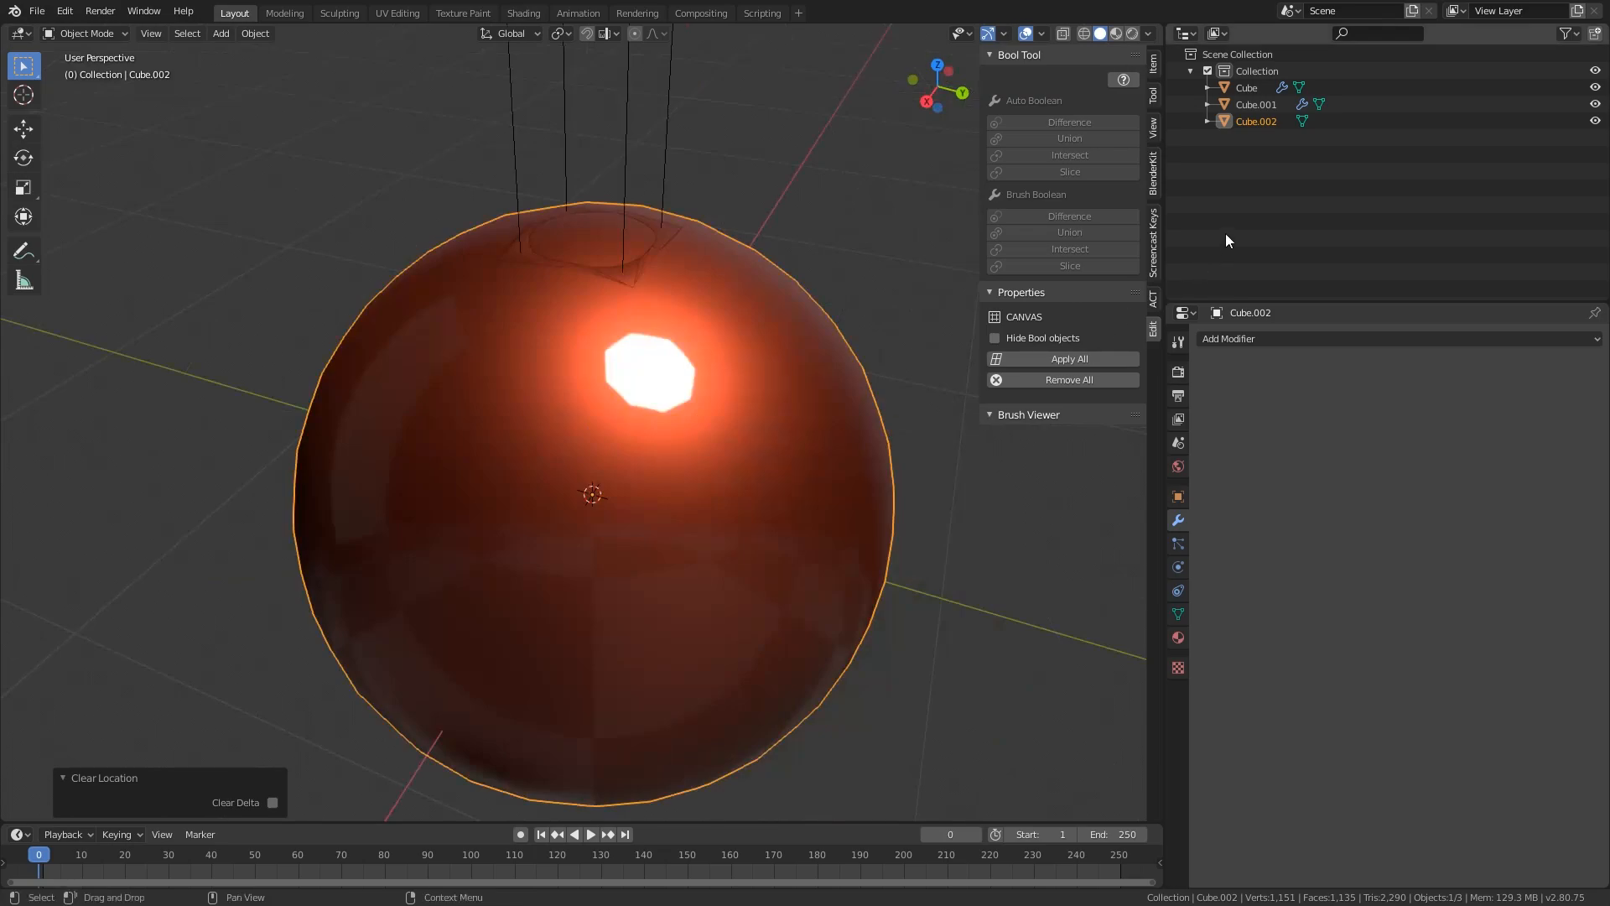
double_click(1255, 122)
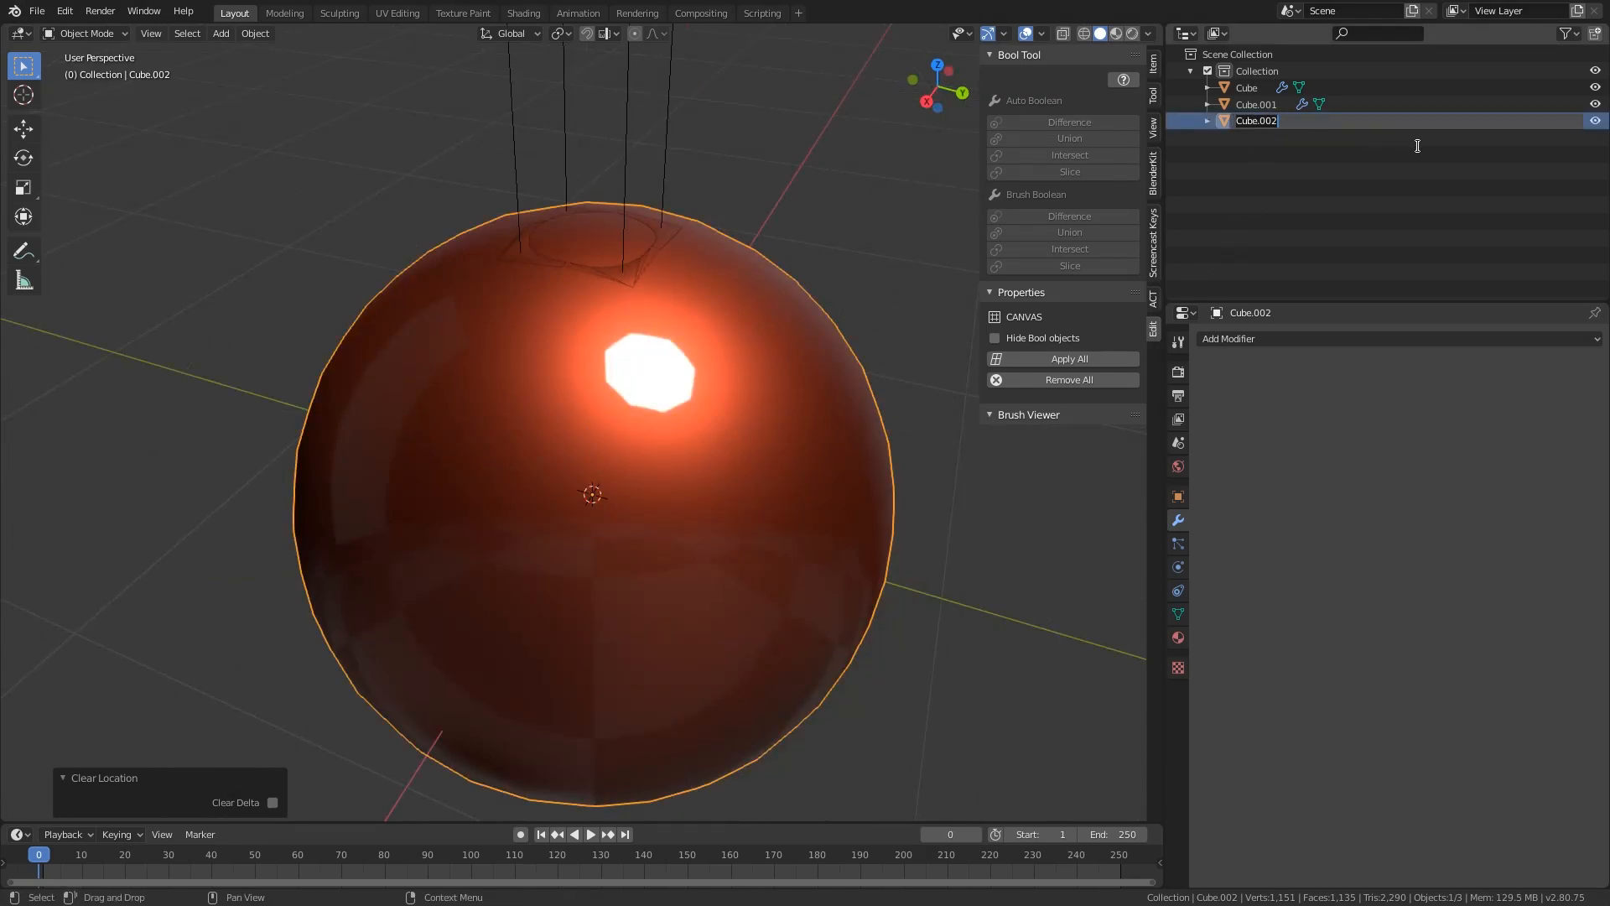
type("Boas Normais")
key("Return")
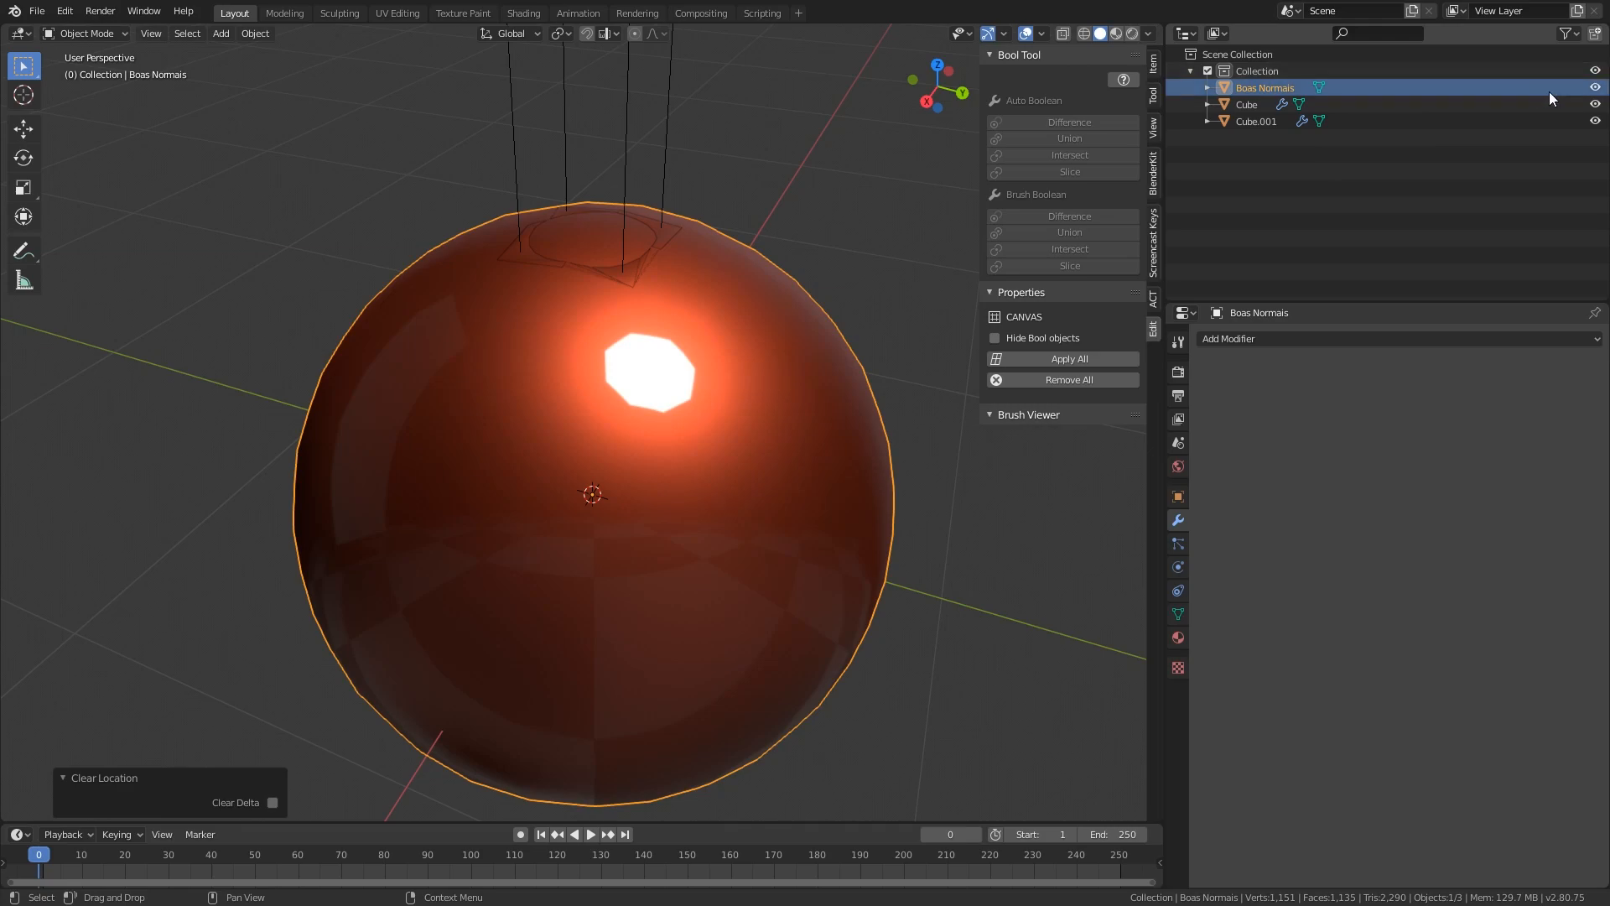
Hide Boas Normais and set it as the source object of the holed ball's Data Transfer modifier
left_click(1596, 88)
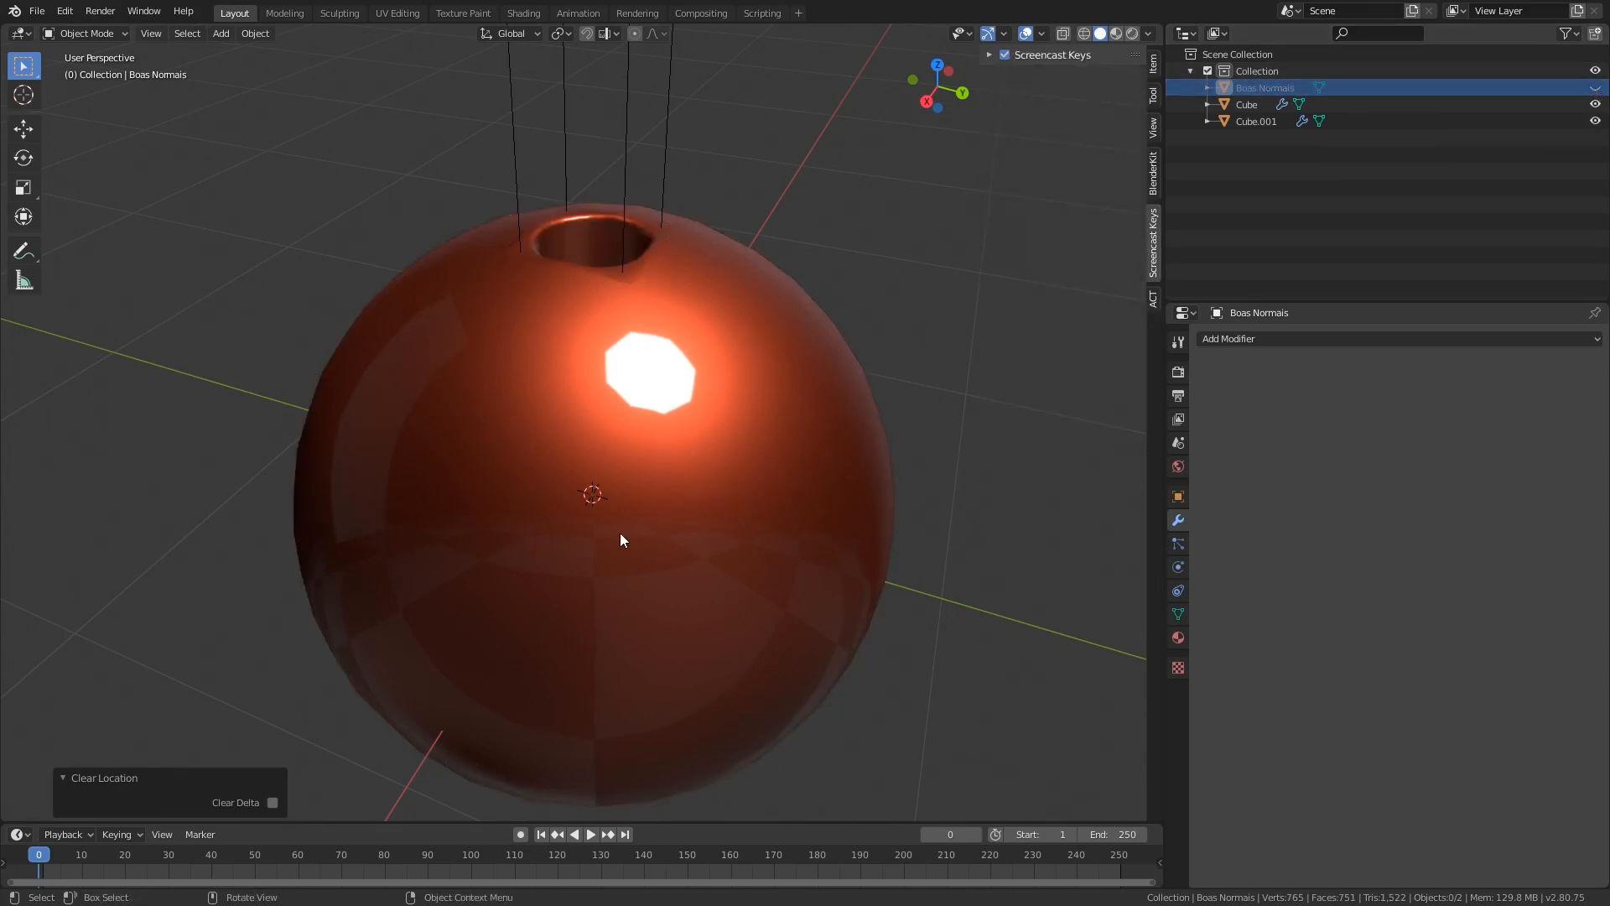
left_click(777, 348)
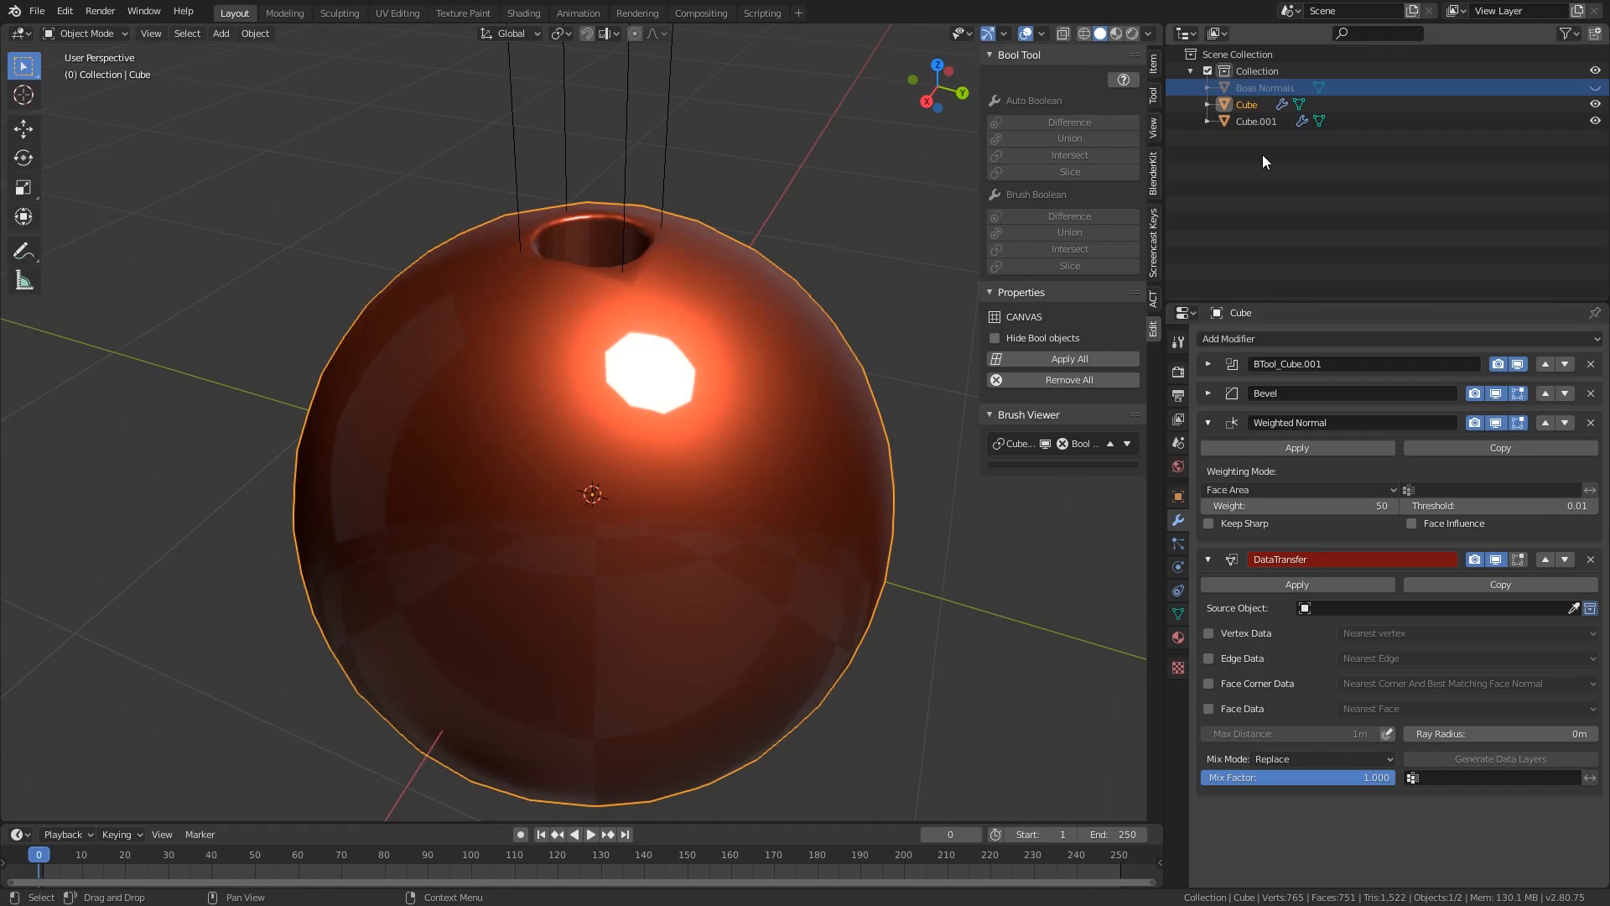
left_click_drag(1251, 87, 1366, 602)
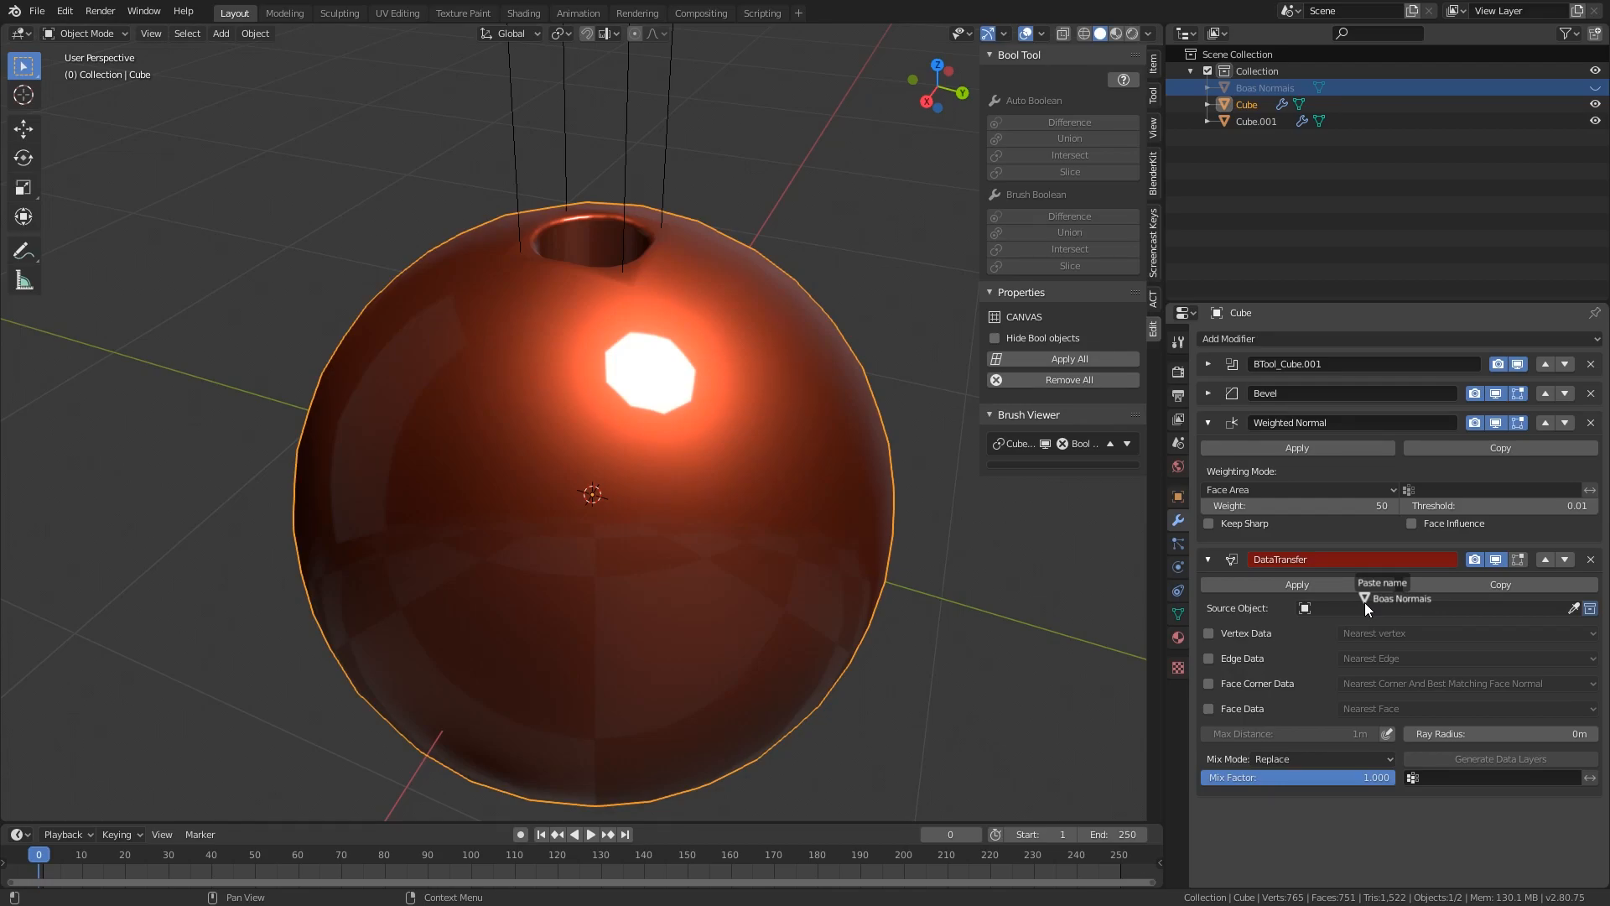
left_click_drag(1366, 602, 1401, 602)
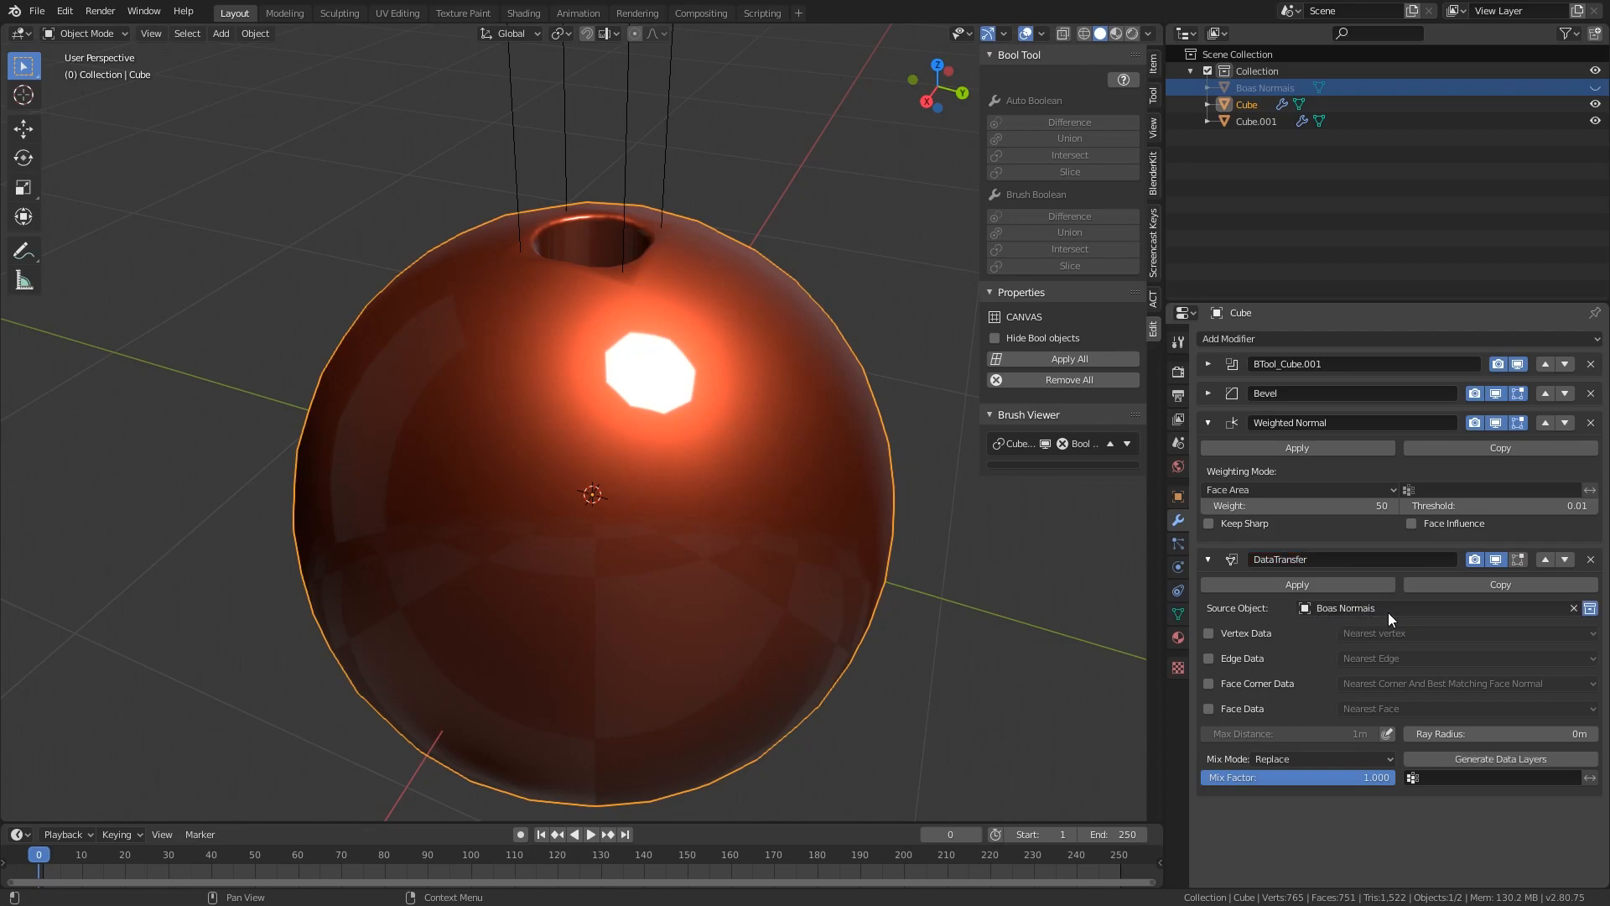
Enable Face Corner Data in the Data Transfer modifier with Nearest Face Interpolated mapping
left_click(1208, 684)
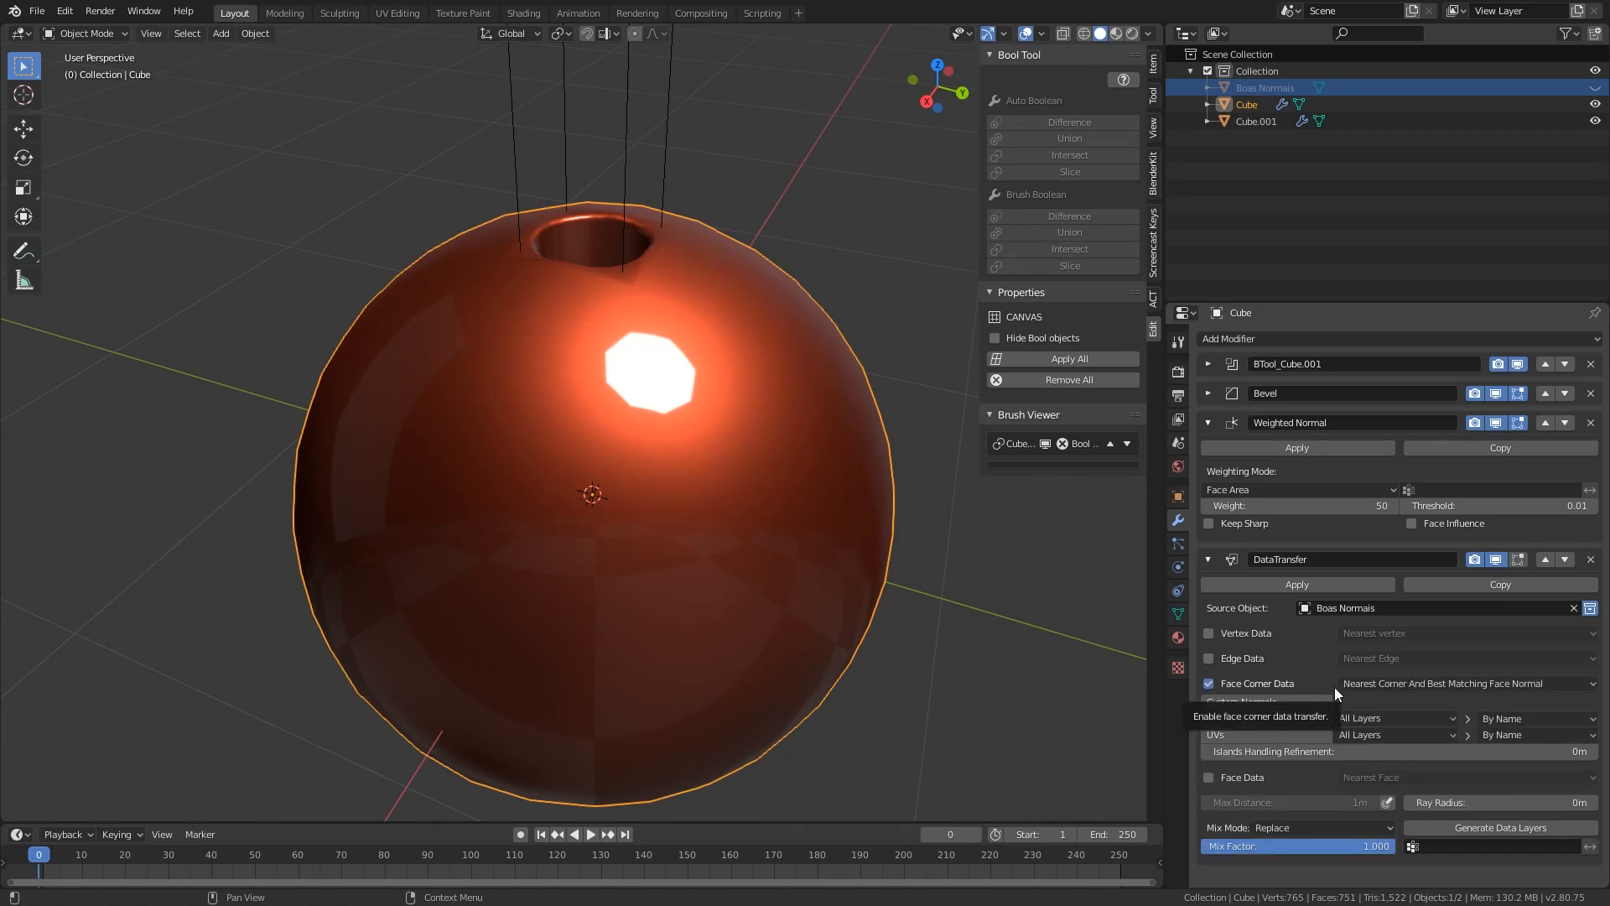
left_click(1459, 684)
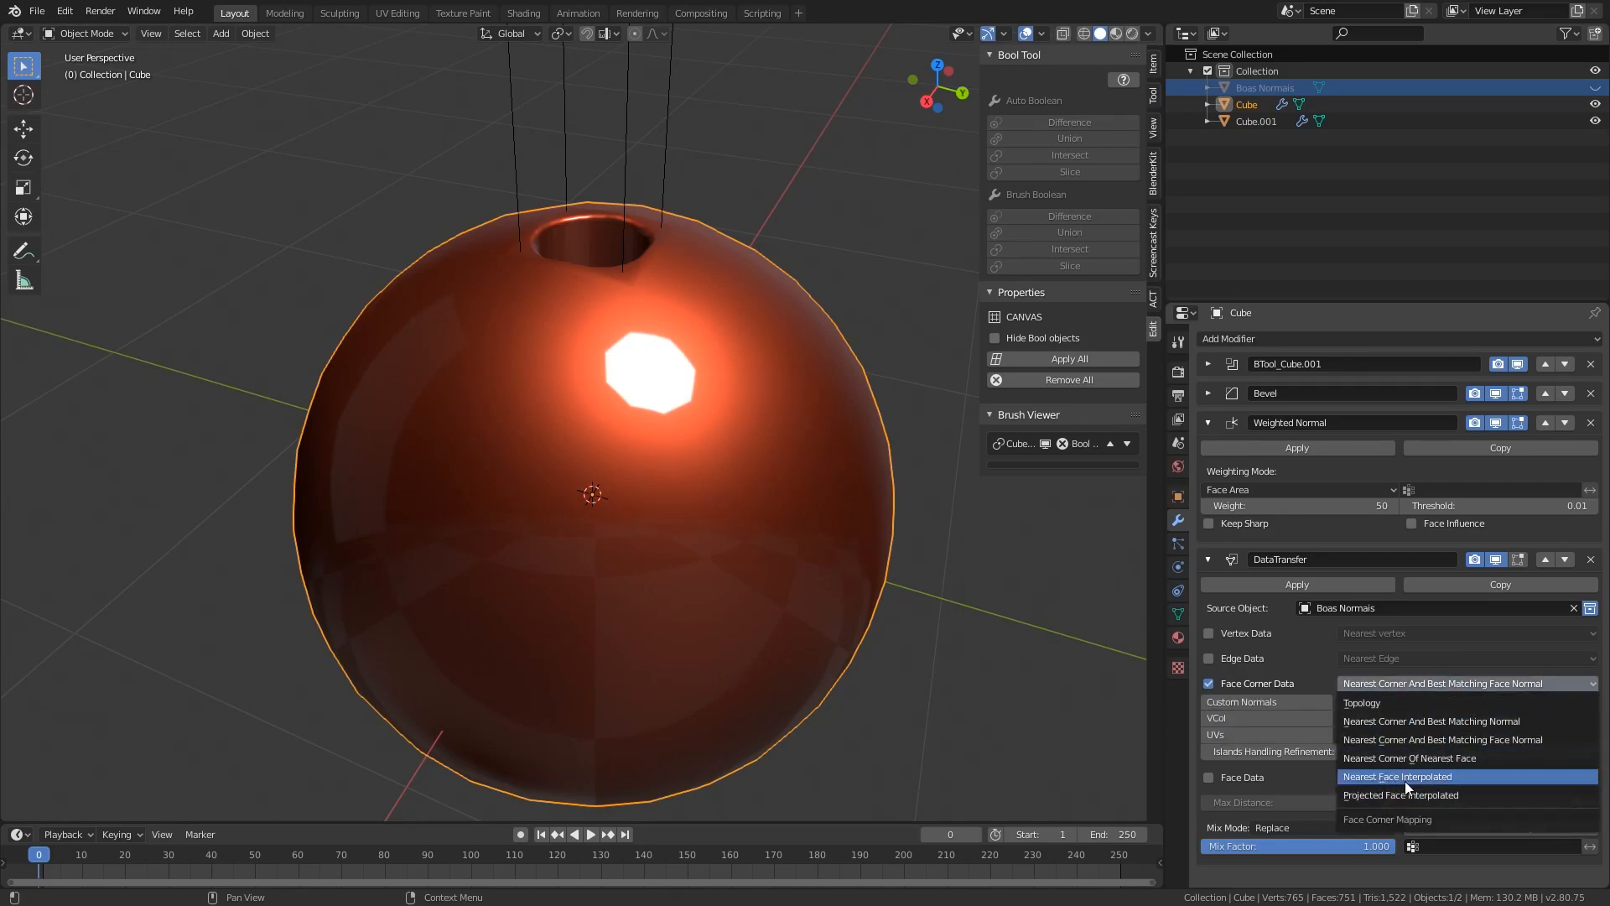
left_click(1458, 778)
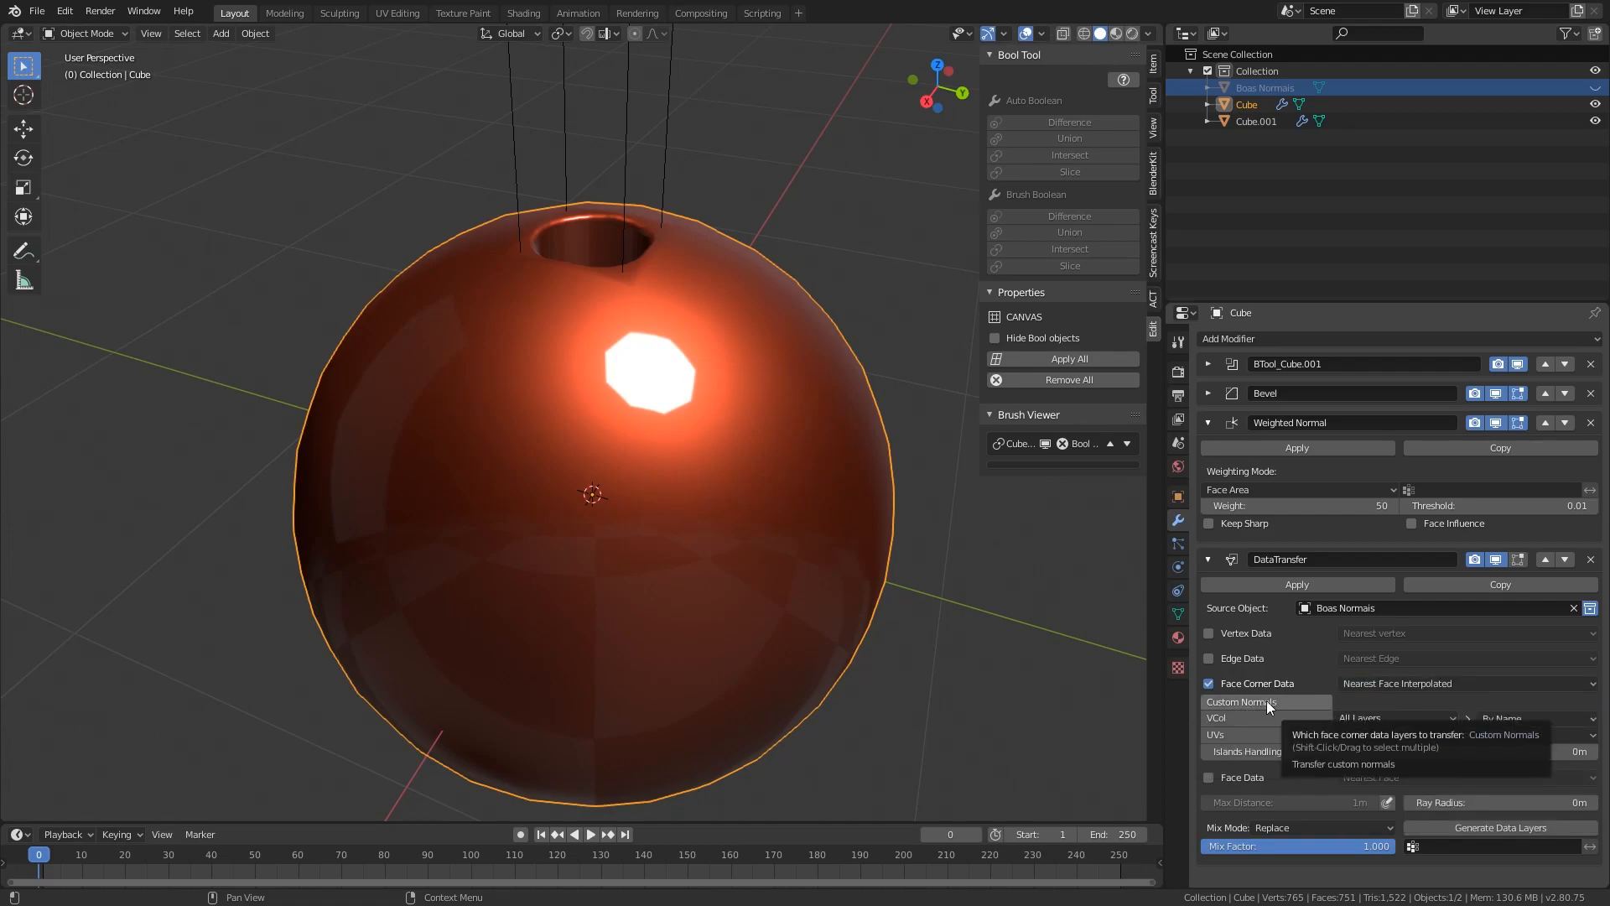
Set the Data Transfer modifier to transfer Custom Normals from Boas Normais and check the shading around the finger hole
left_click(1296, 702)
middle_click_drag(654, 210, 591, 571)
scroll(590, 569, "up", 3)
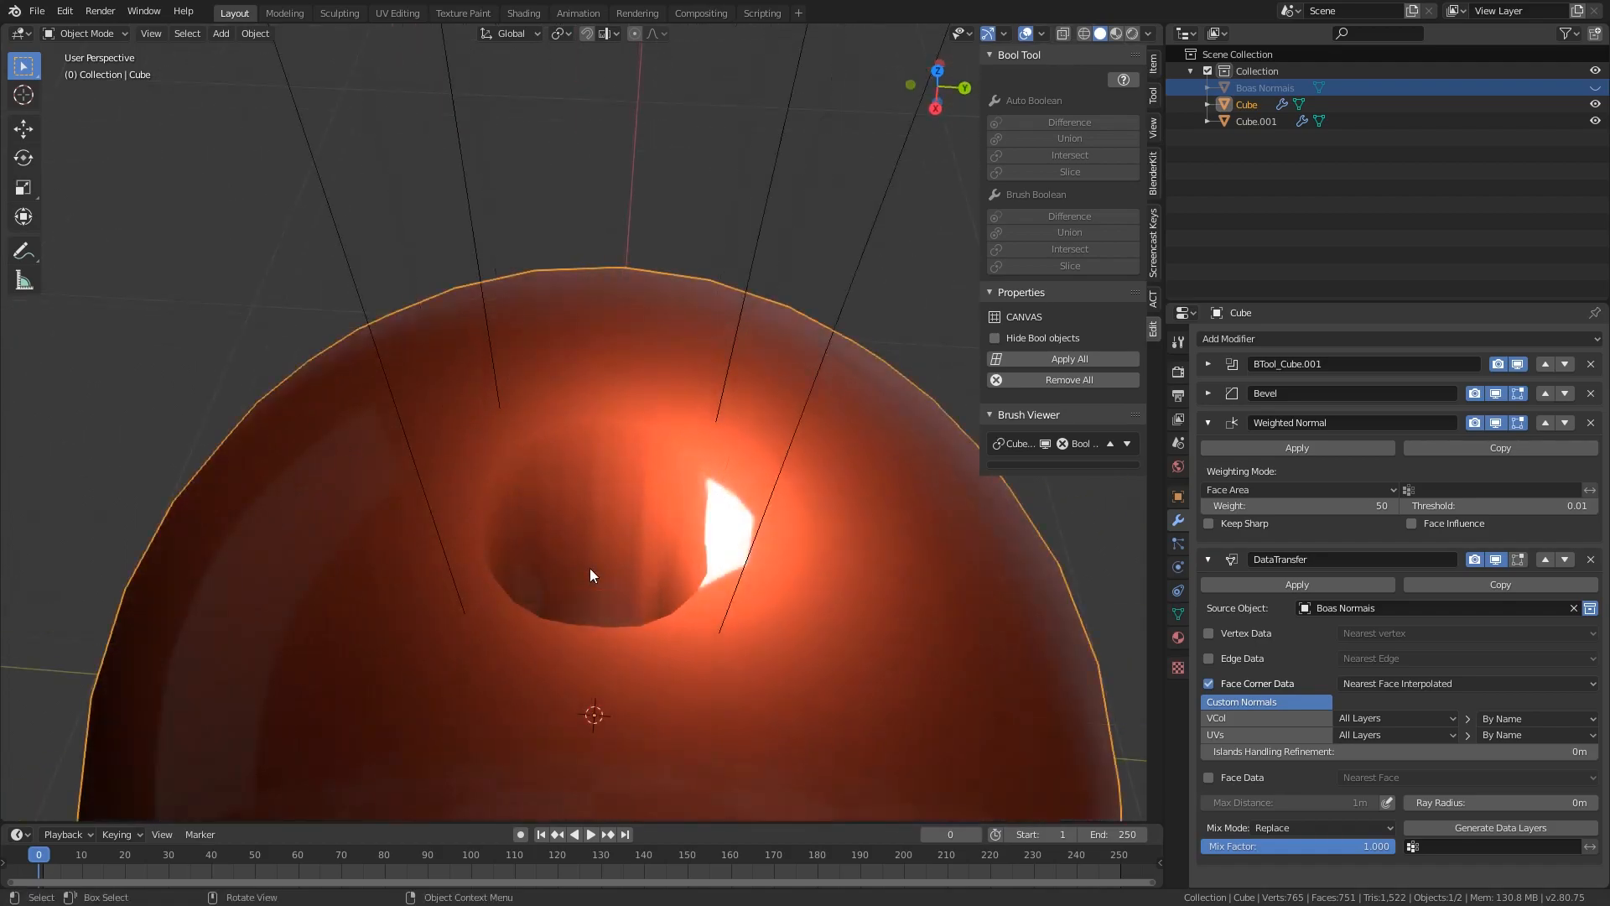
middle_click_drag(574, 510, 529, 537)
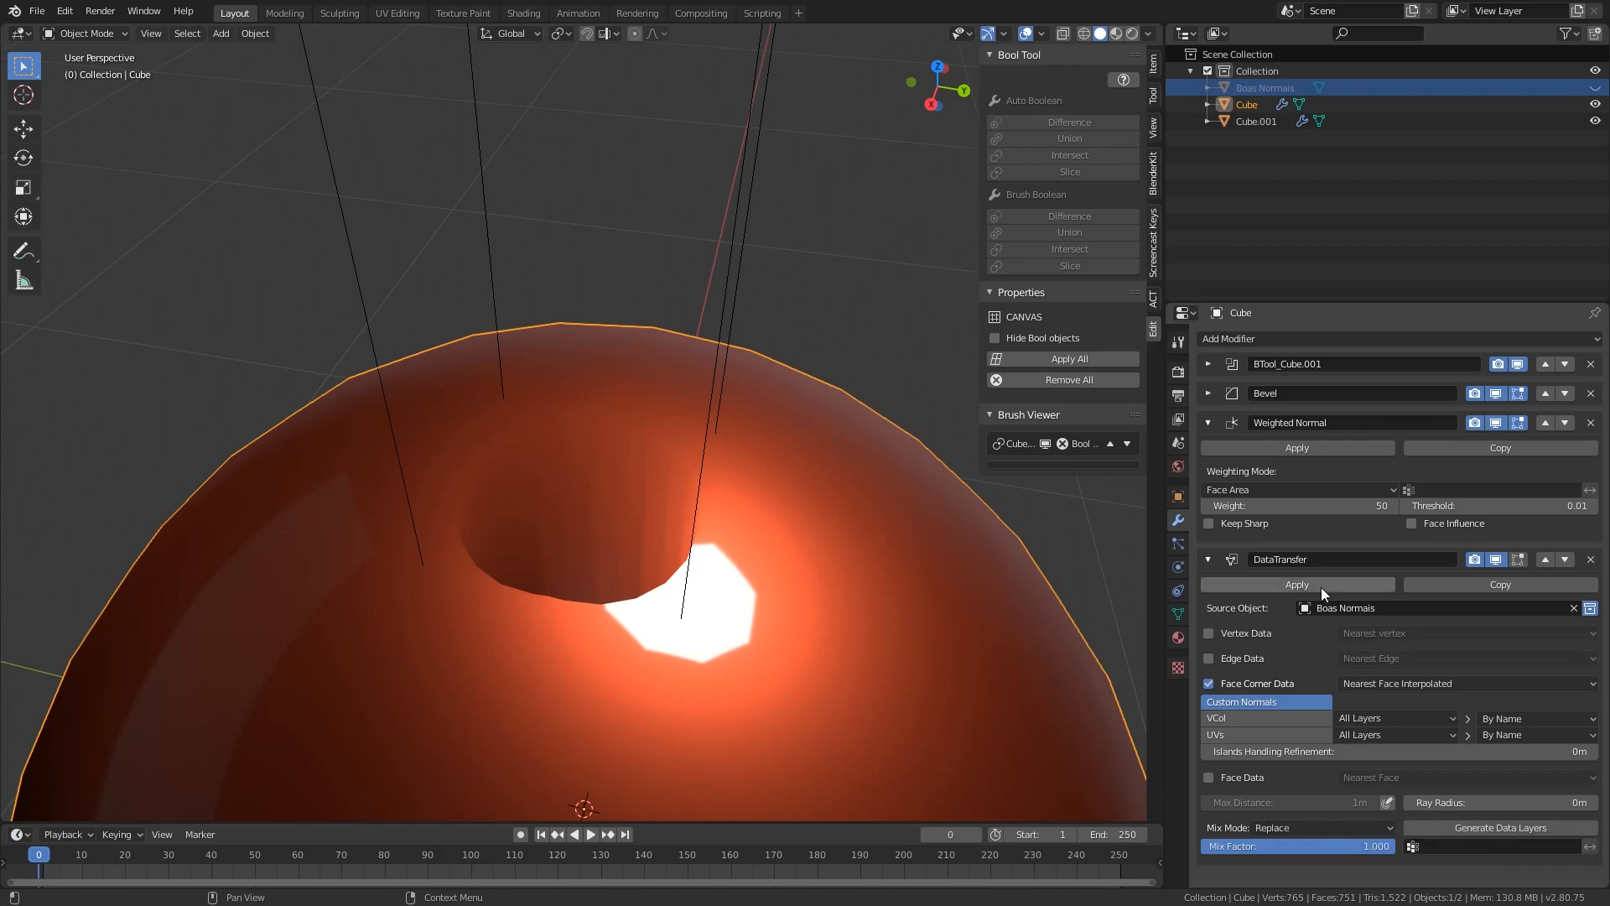
Limit the Data Transfer modifier's effect by enabling Max Distance and setting it to 0.001 m
left_click(1388, 802)
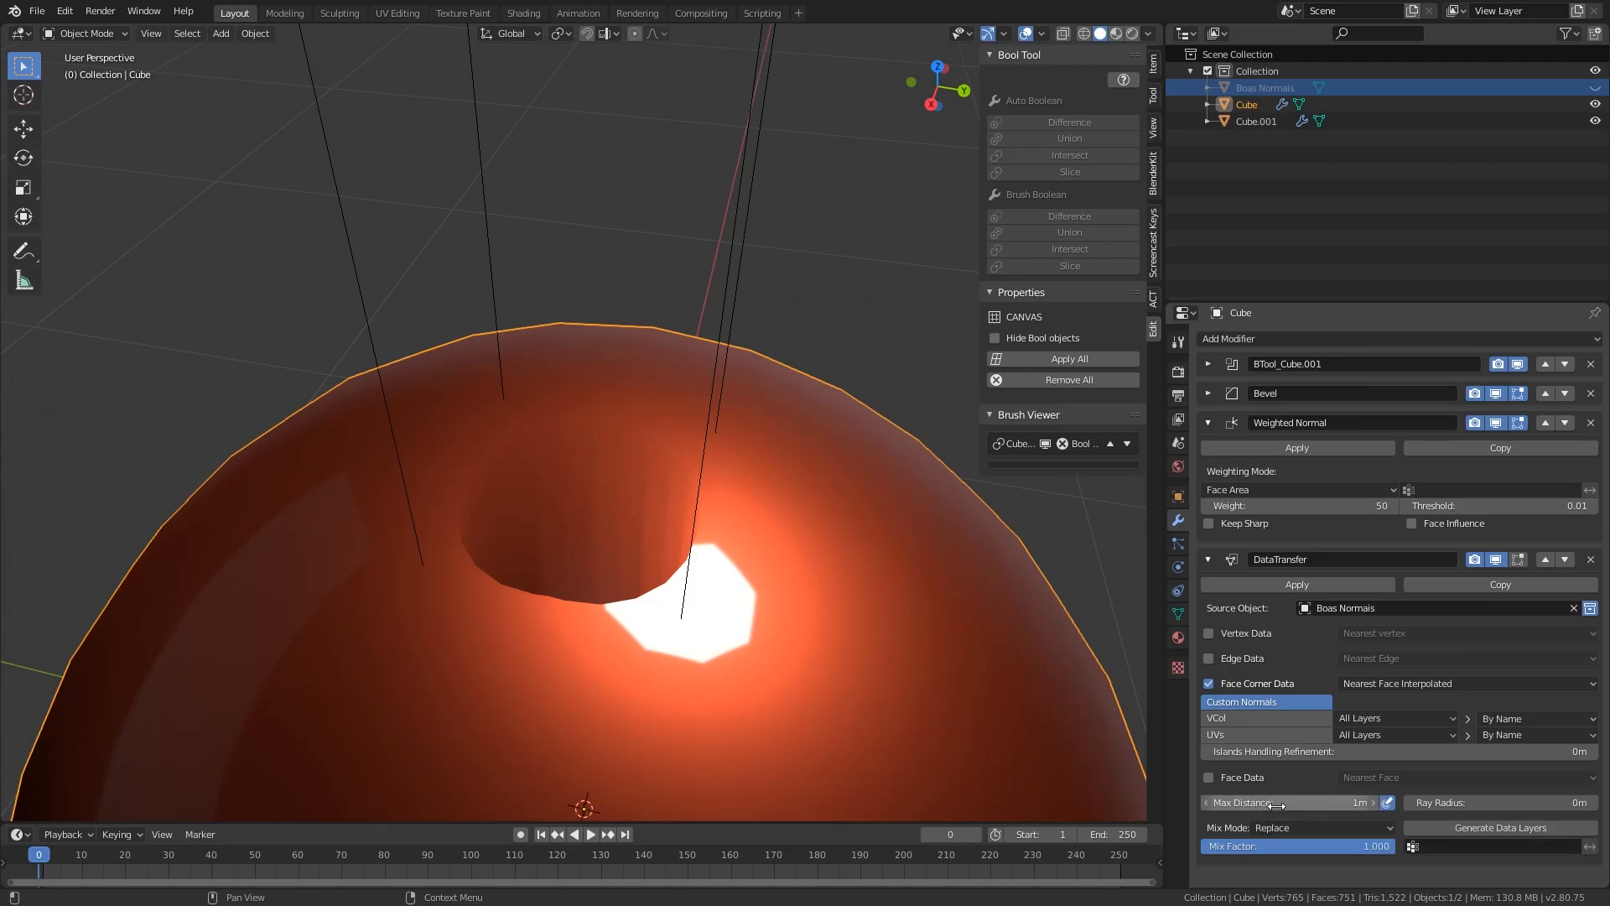
left_click(1346, 802)
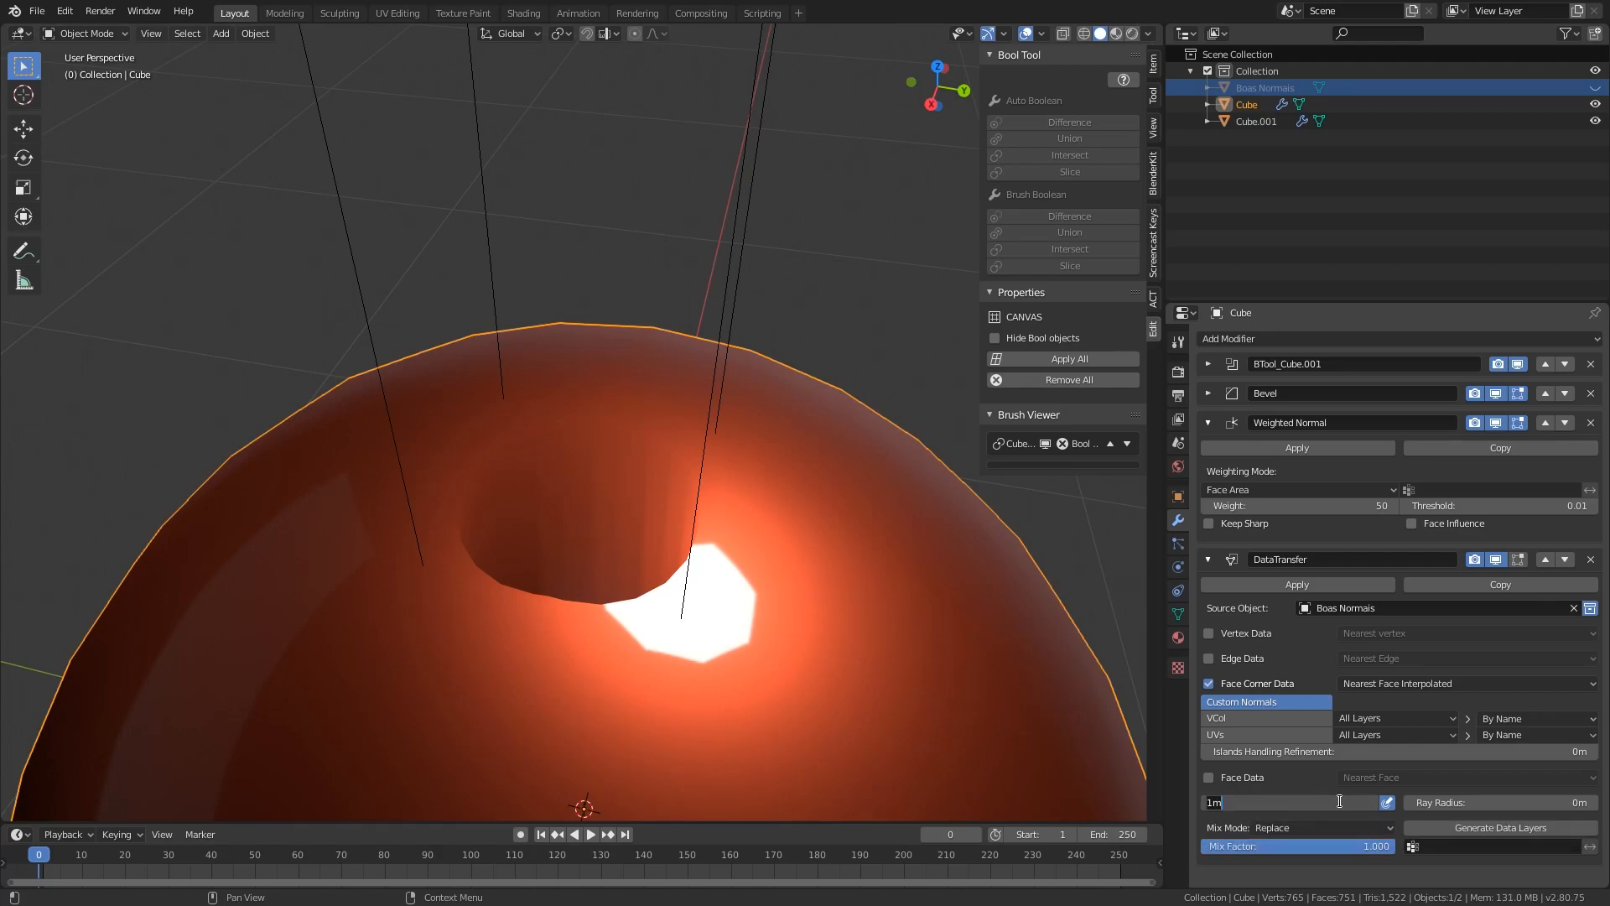
type(".001")
key("Return")
Compare the shading around the hole's rim with the Data Transfer modifier's viewport display turned off and back on
mouse_move(767, 672)
middle_mouse_down()
mouse_move(676, 611)
mouse_move(752, 652)
mouse_move(663, 648)
mouse_move(689, 627)
mouse_move(721, 637)
mouse_move(483, 630)
mouse_move(446, 651)
mouse_move(464, 719)
mouse_move(548, 732)
mouse_move(617, 686)
mouse_move(632, 646)
mouse_move(623, 578)
middle_mouse_up()
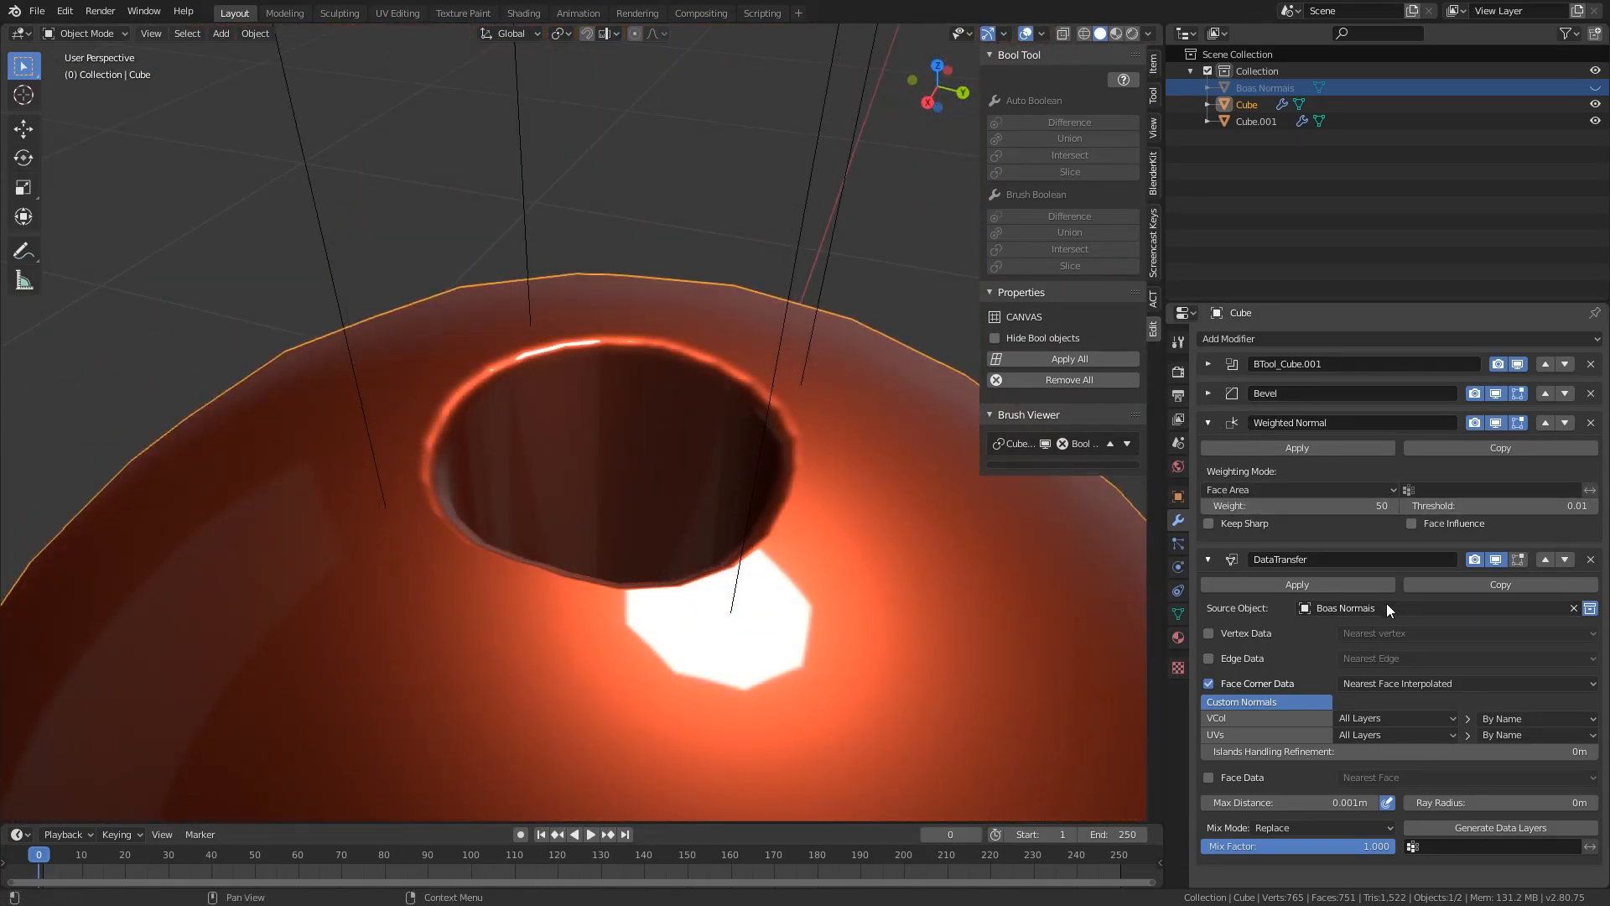
left_click(1496, 560)
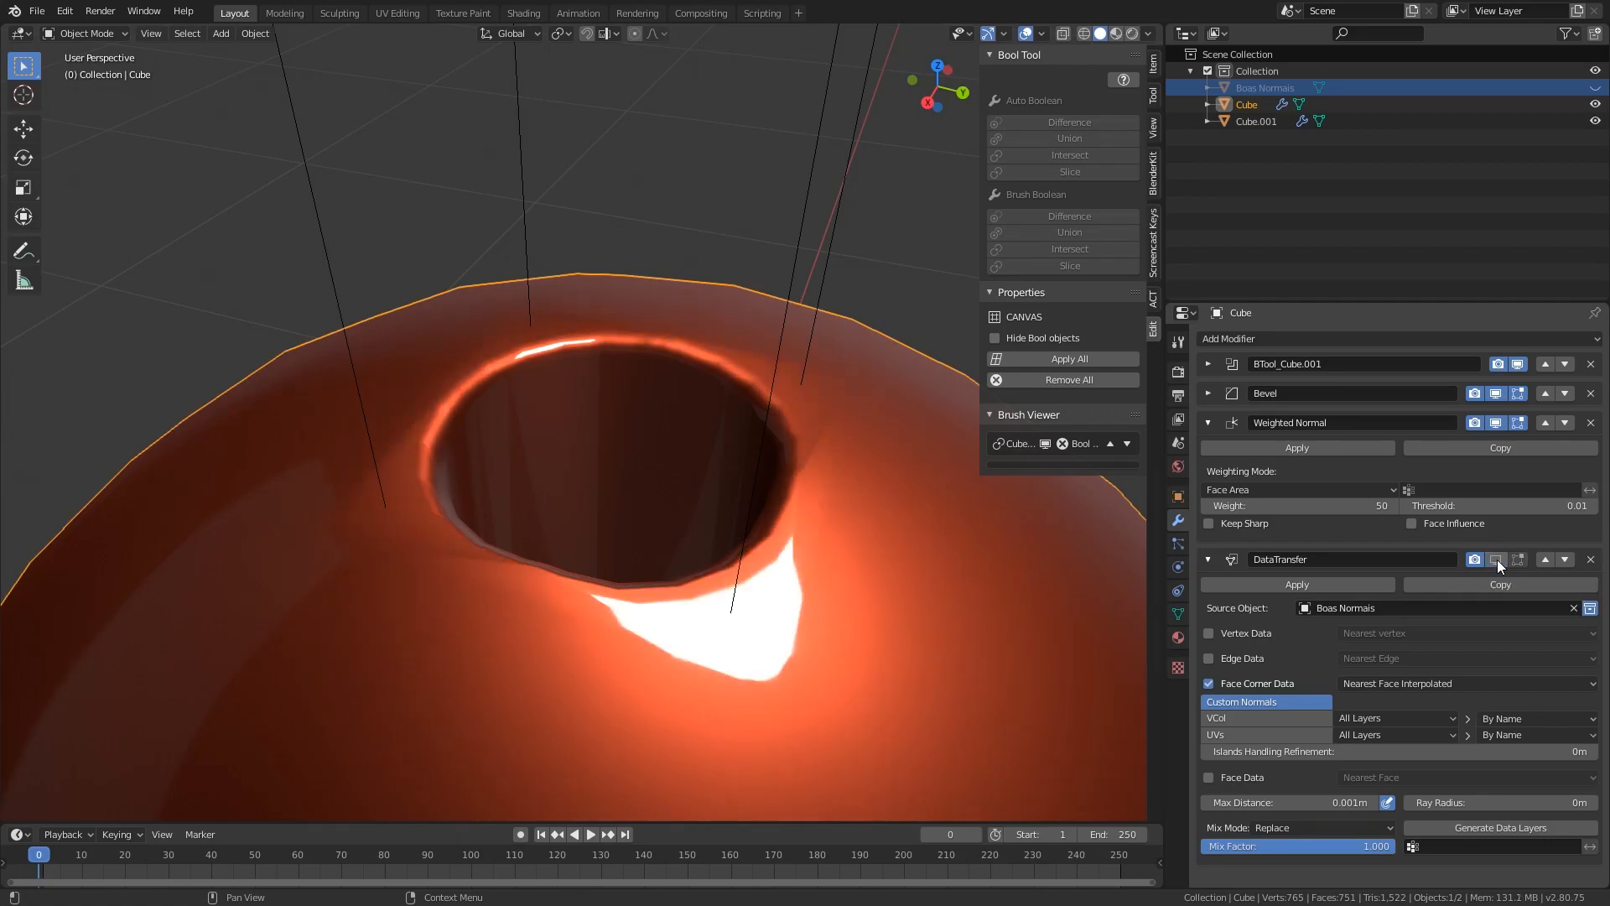
left_click(1496, 559)
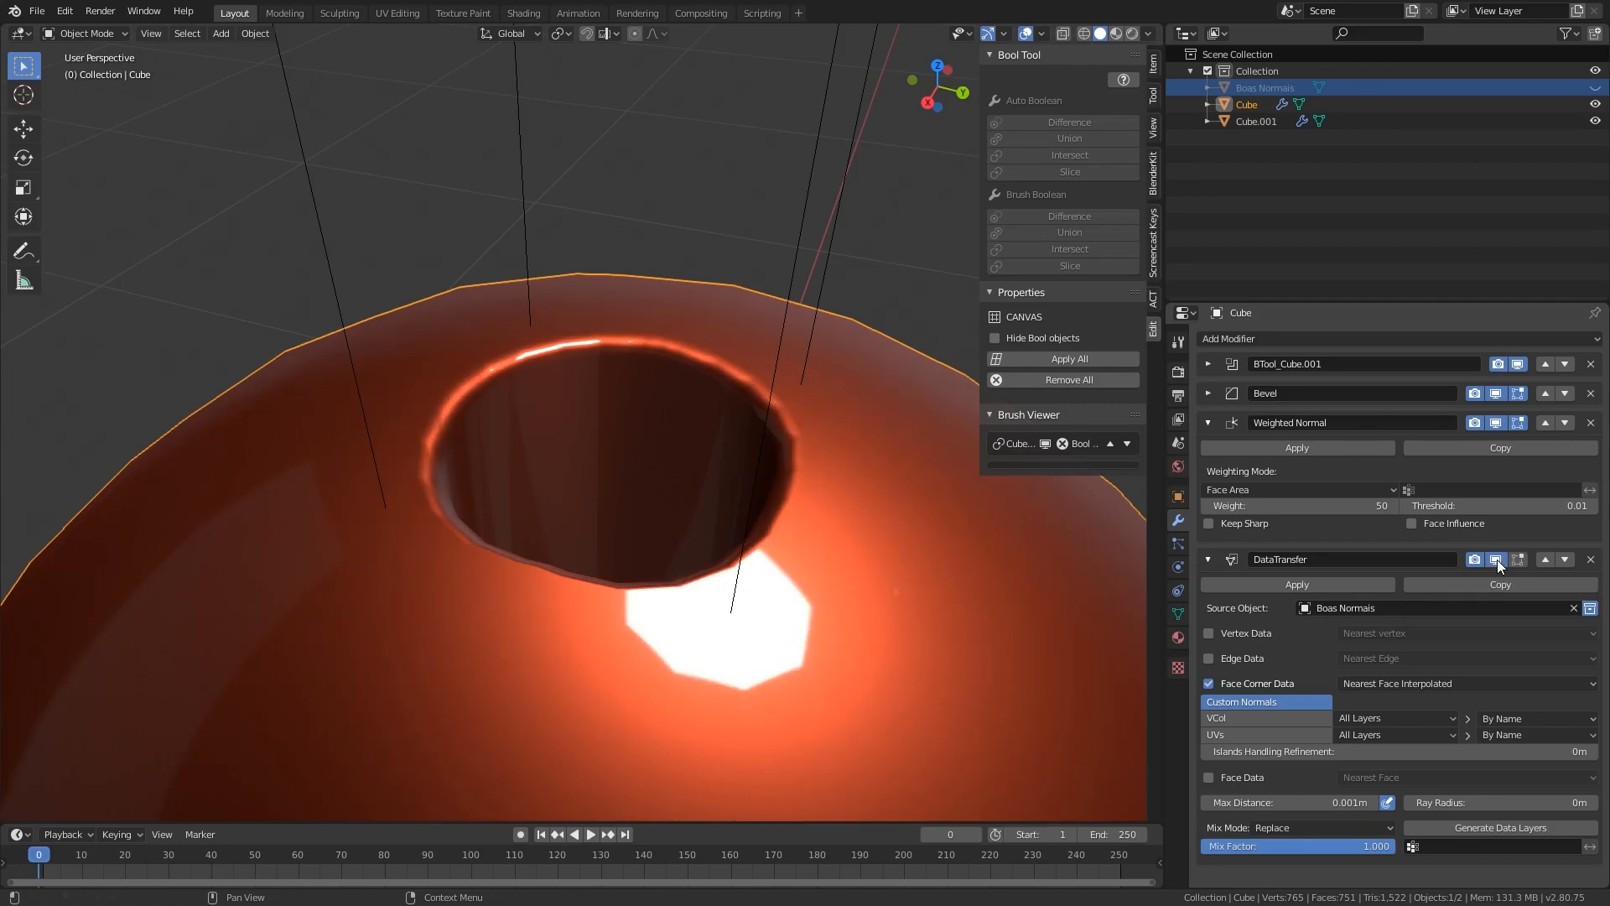